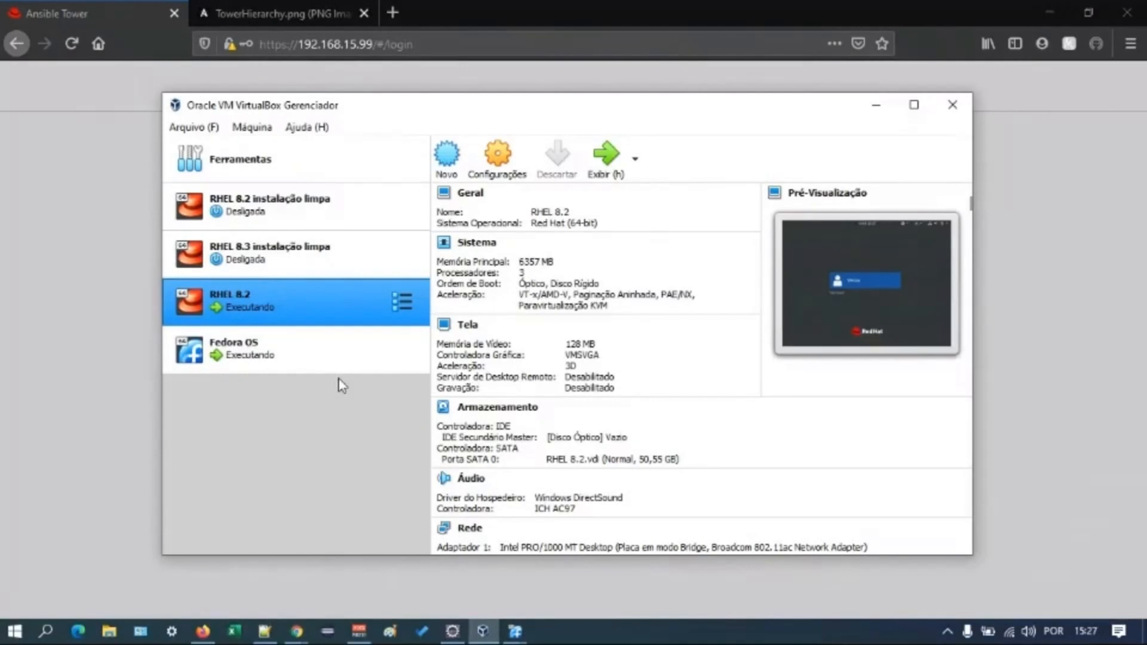
- Switch to the Ansible Tower login page in the browser and sign in as admin with the account password
click(131, 318)
text(admin)
key(Tab)
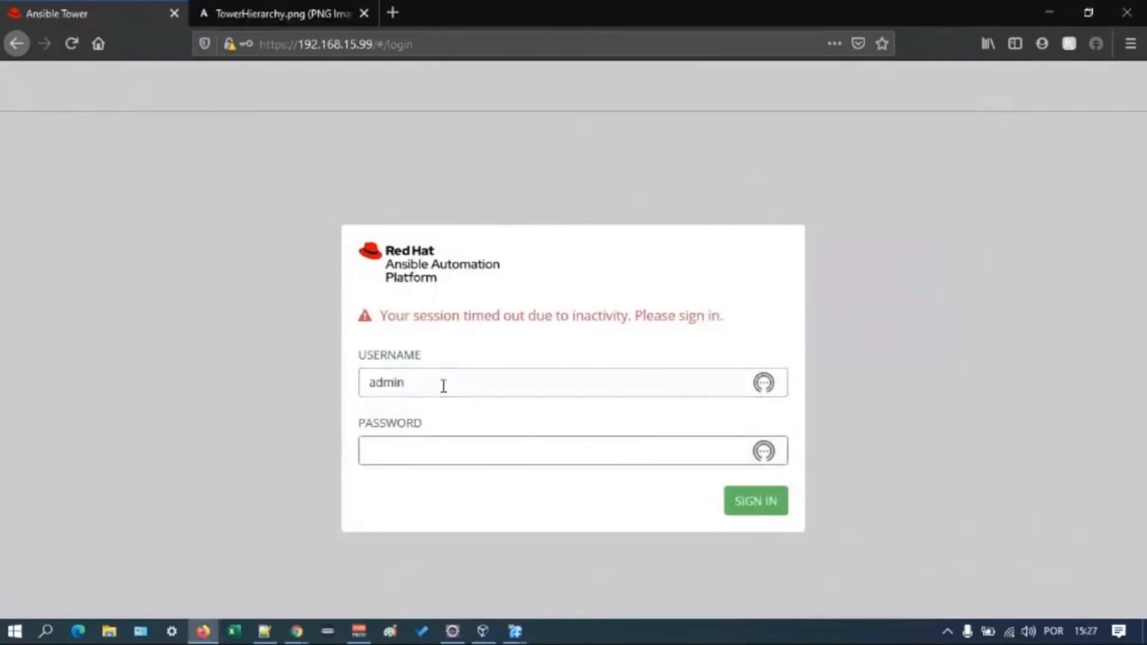
text(******)
click(752, 504)
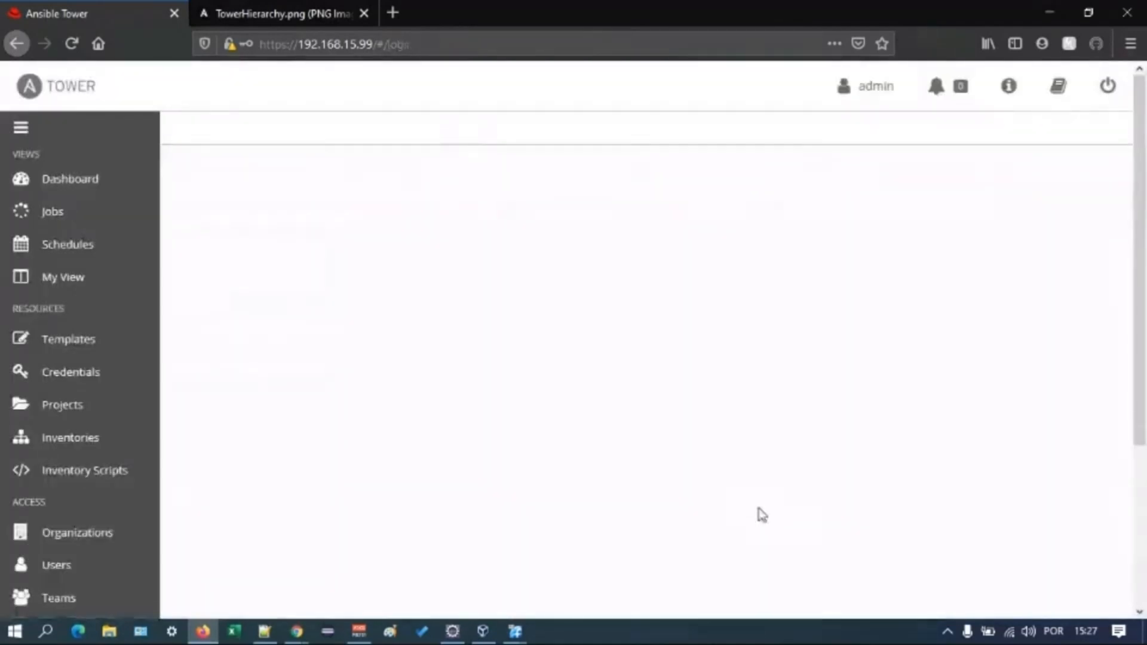
- Look over the Tower dashboard and its resource and access sections, and view the TowerHierarchy.png diagram
click(106, 188)
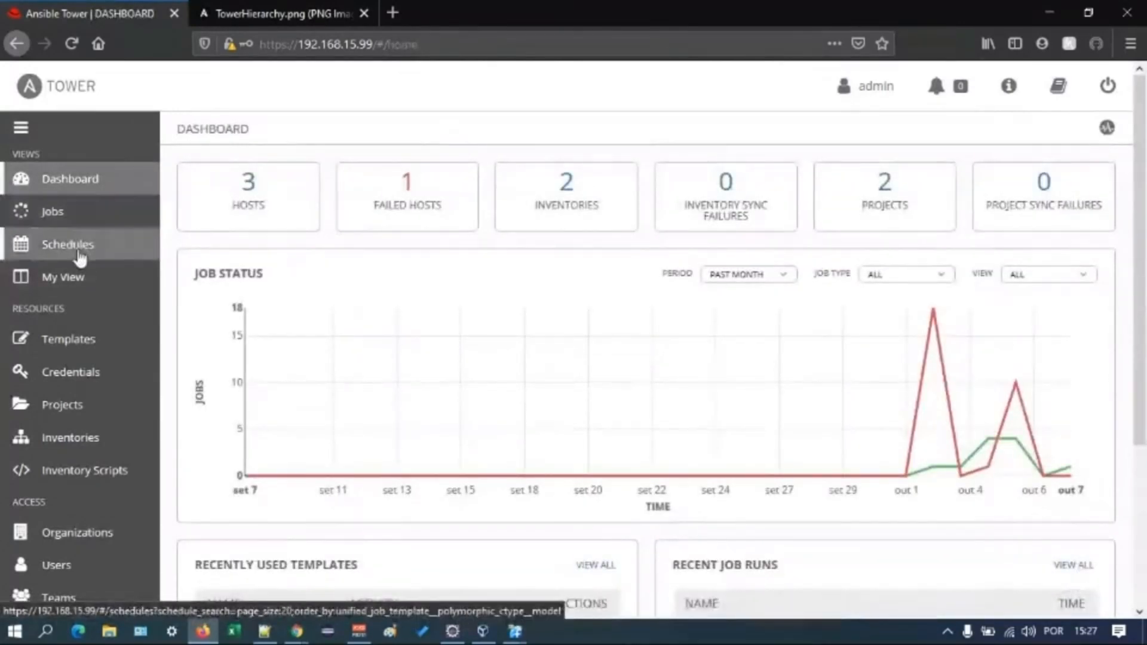
scroll(80, 260, down, 3)
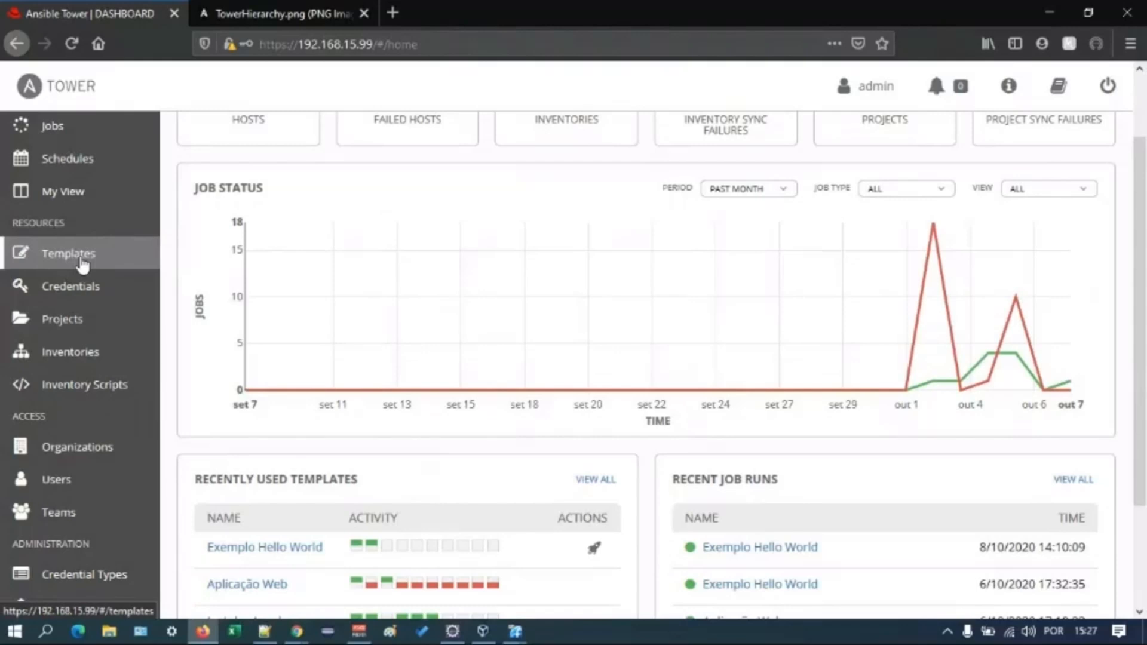
scroll(83, 265, down, 1)
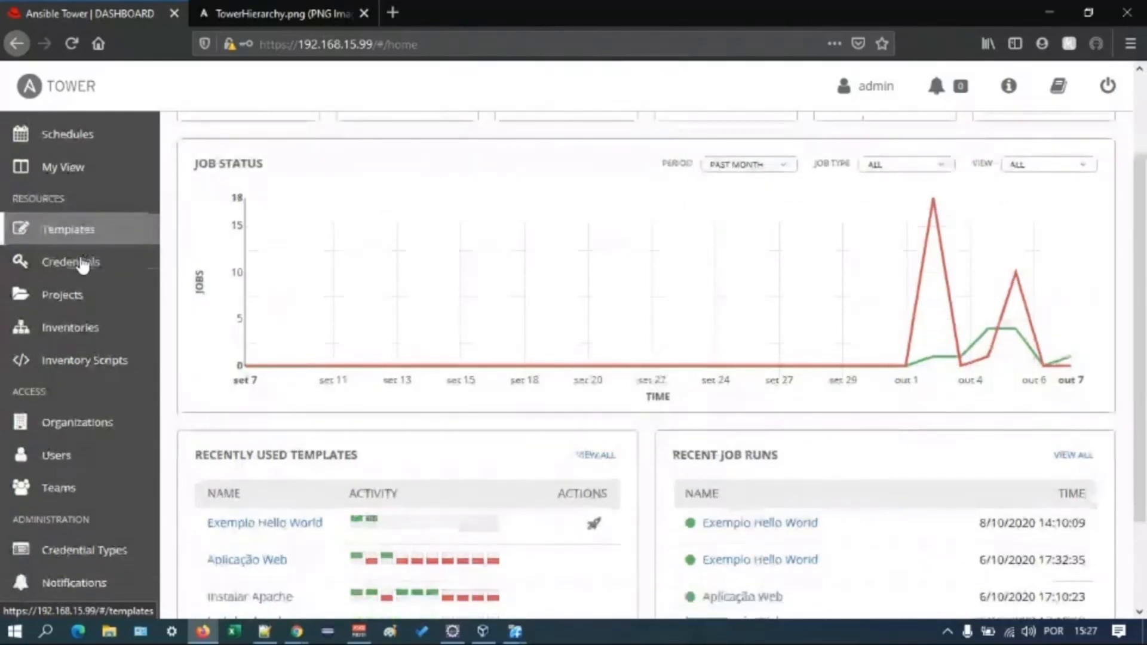
scroll(95, 299, down, 2)
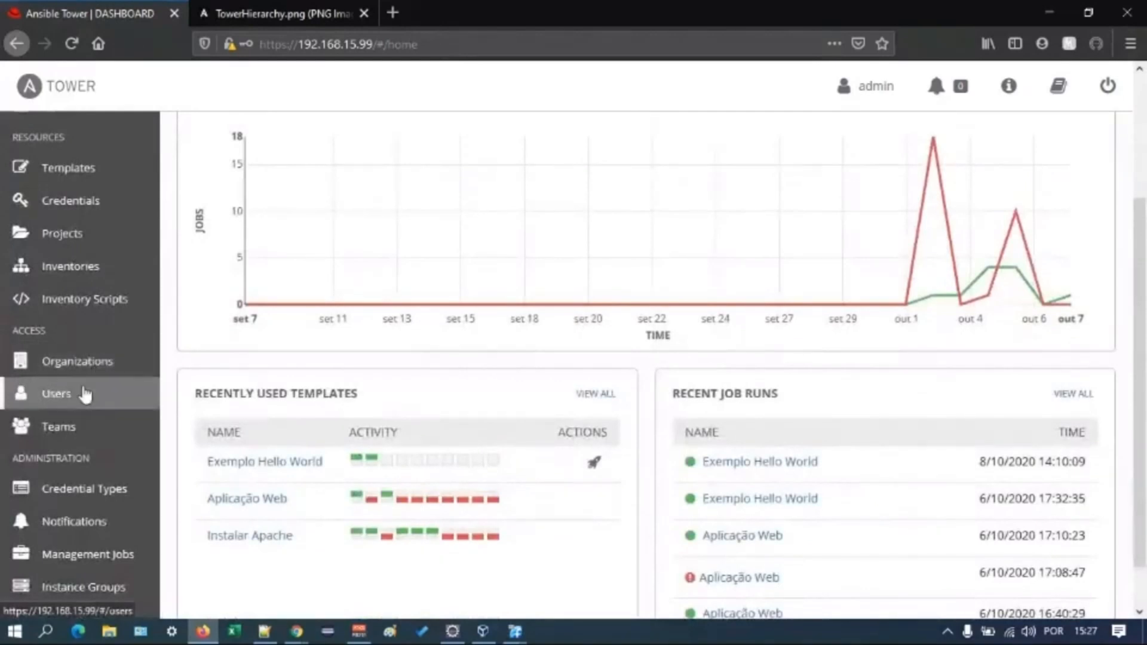
click(278, 17)
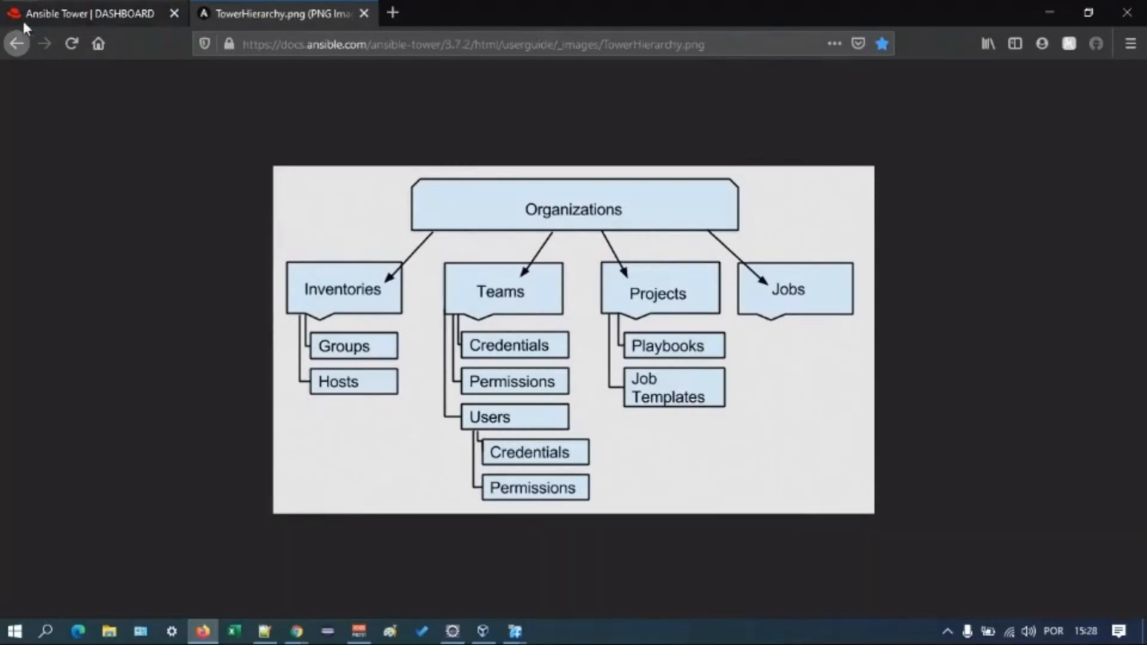
- Create and save a new organization named Fábrica DS in Ansible Tower
click(40, 8)
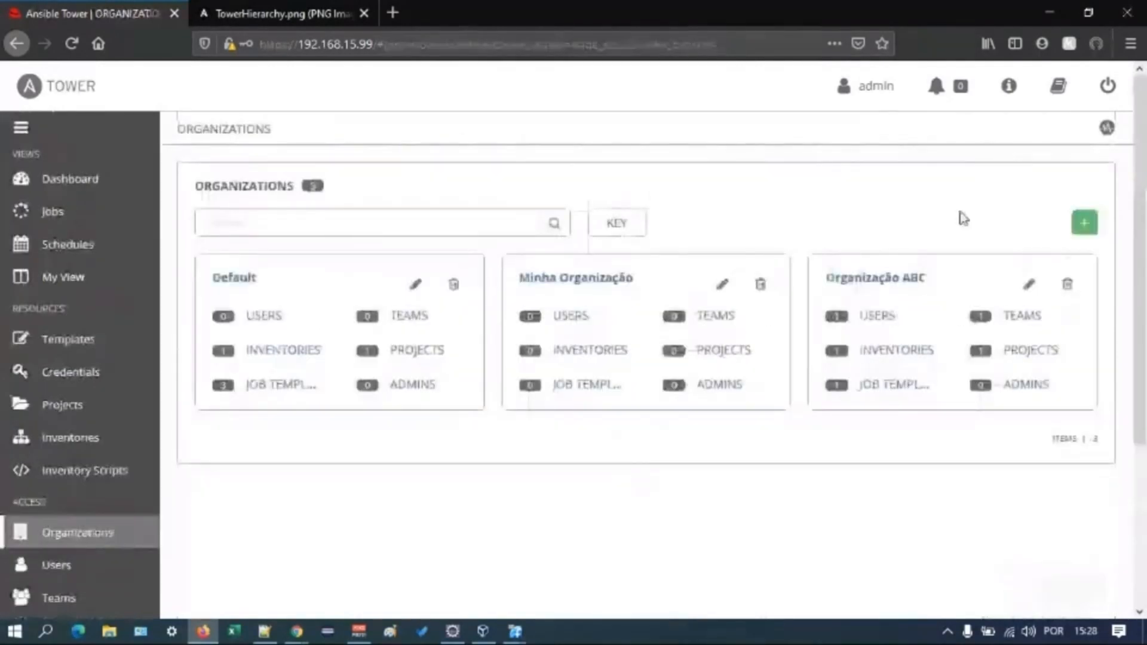
click(1085, 223)
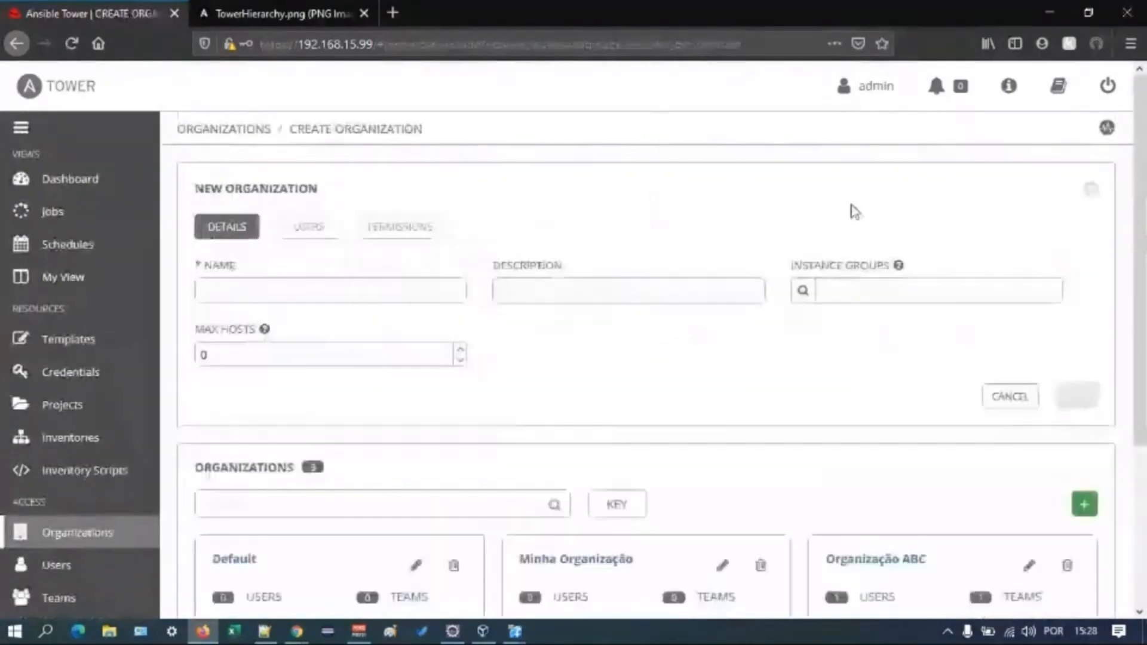
click(292, 281)
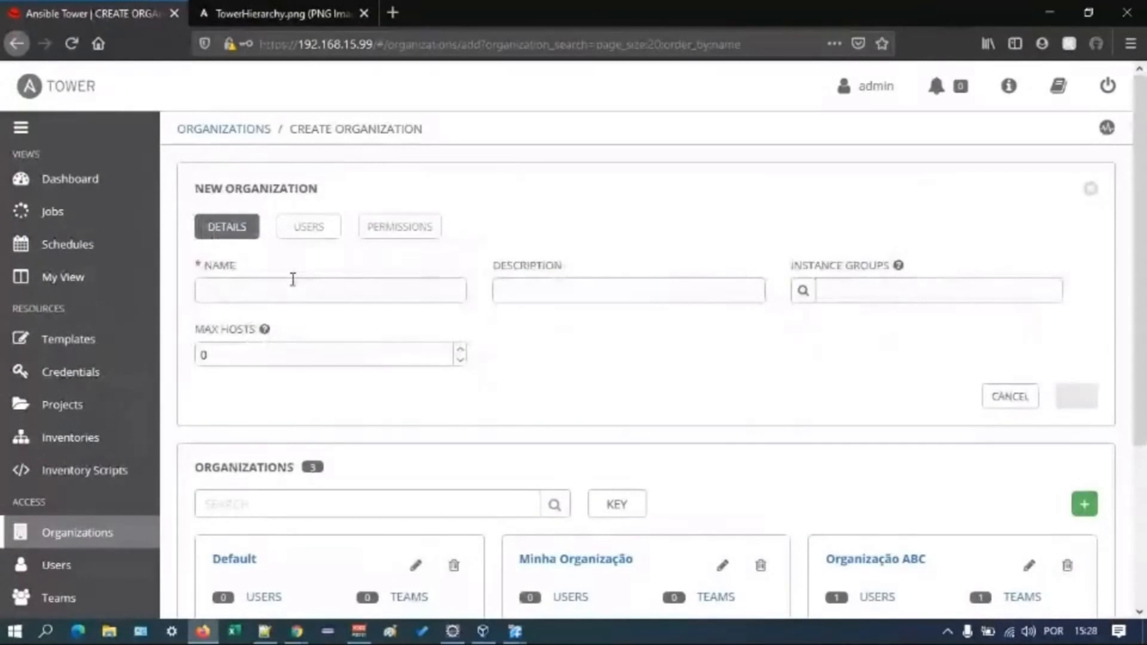
text(Fábrica DS)
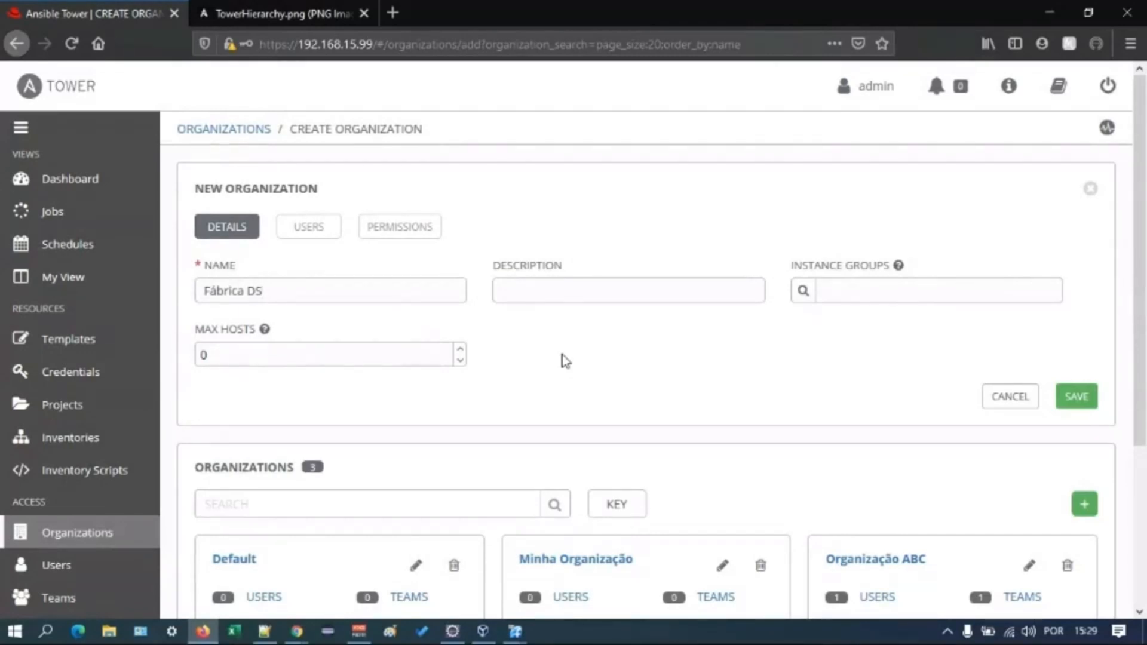
click(1069, 394)
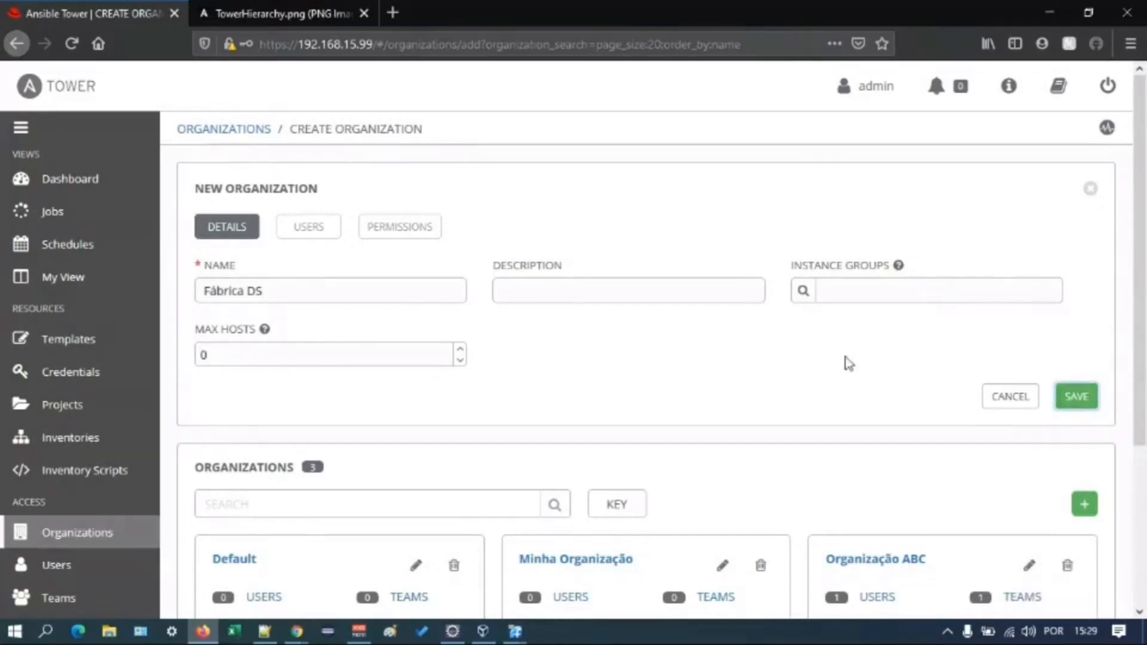
- Start a new user, enter the first name, and assign the user to the Fábrica DS organization
scroll(885, 376, down, 3)
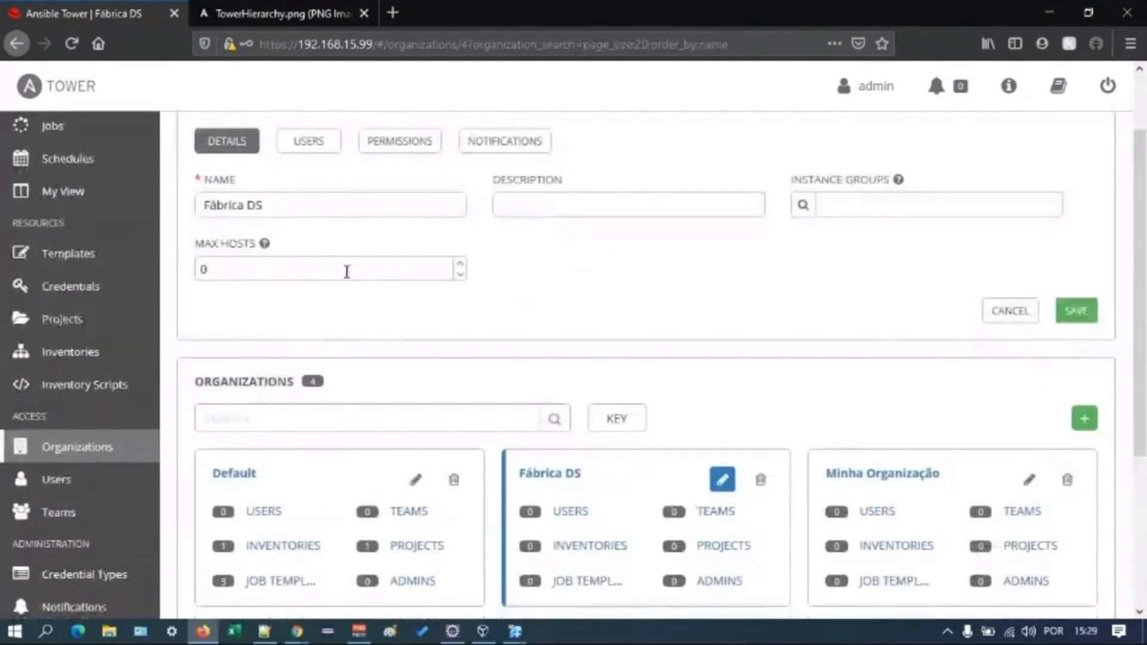
click(80, 478)
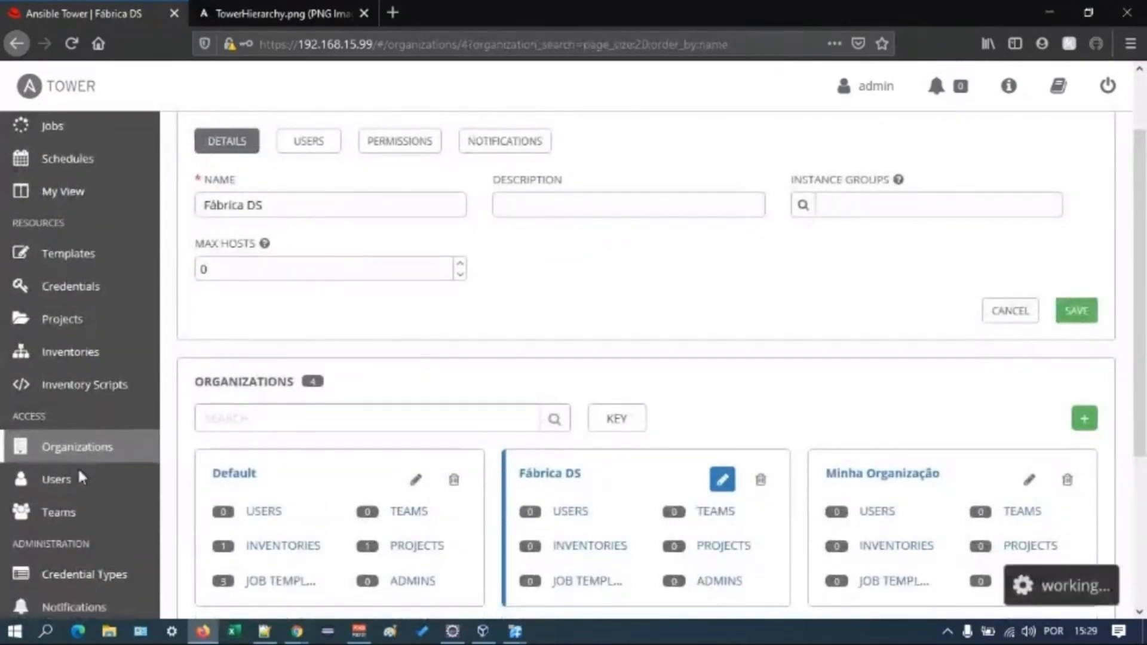
click(1084, 223)
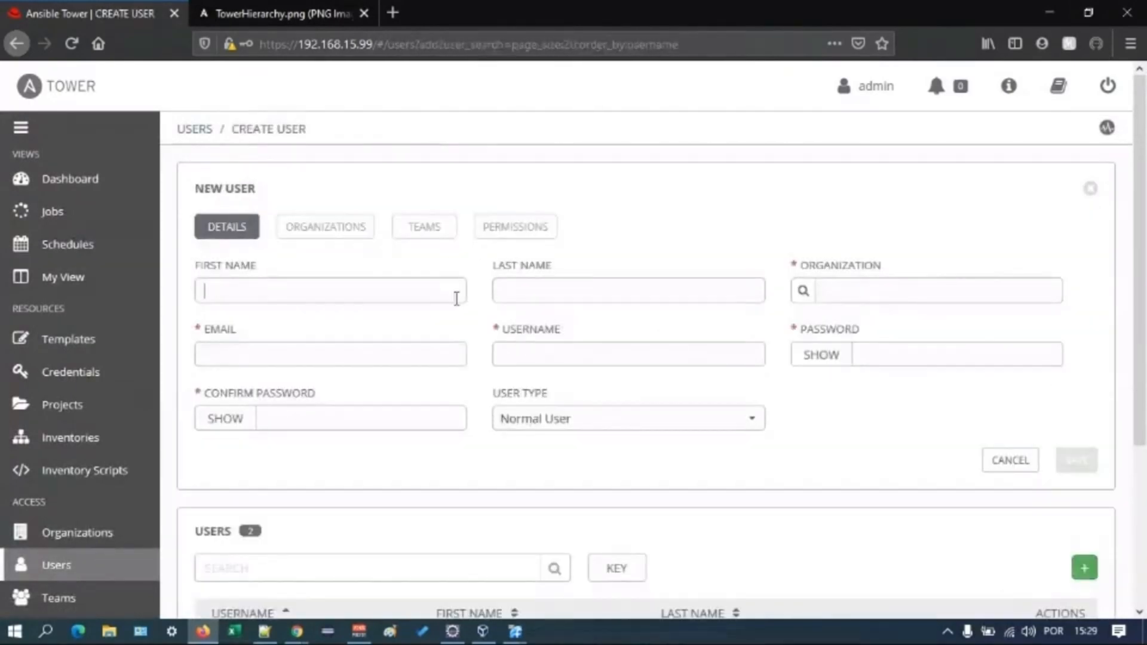
text(João)
click(802, 293)
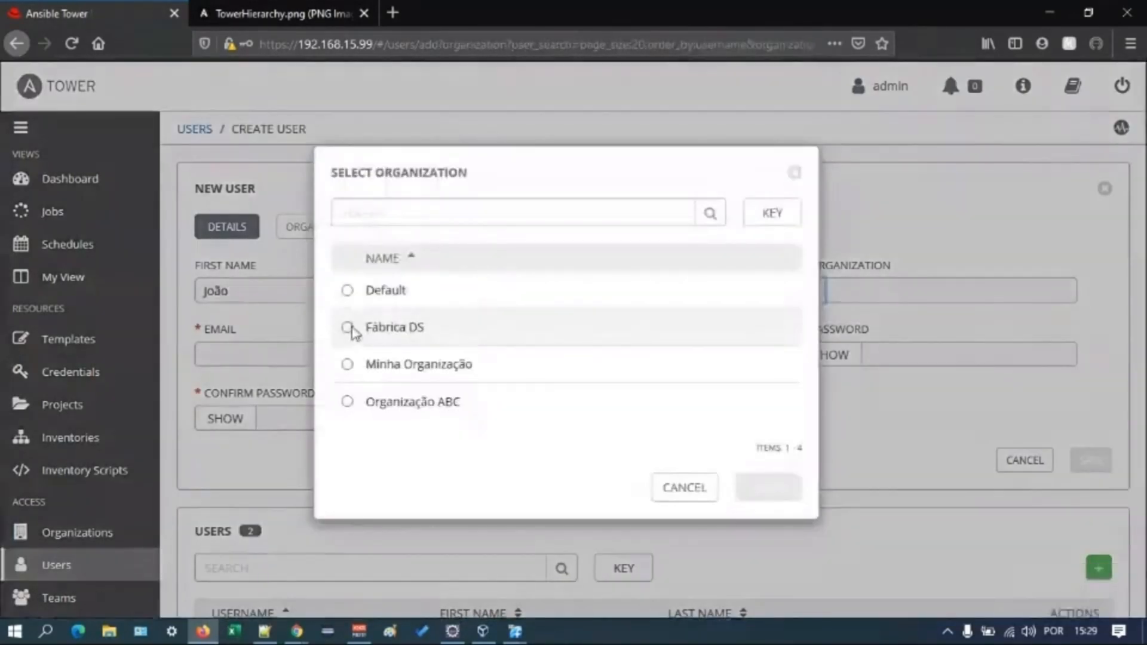
click(353, 328)
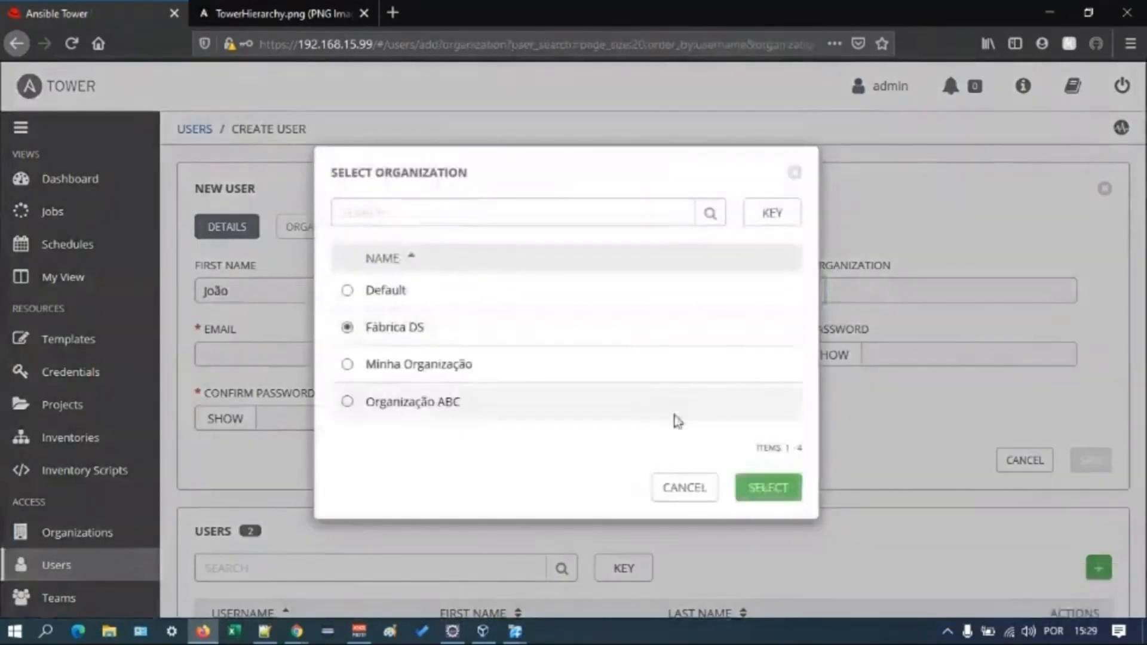
click(769, 489)
- Fill in the new user's e-mail address and username
click(410, 351)
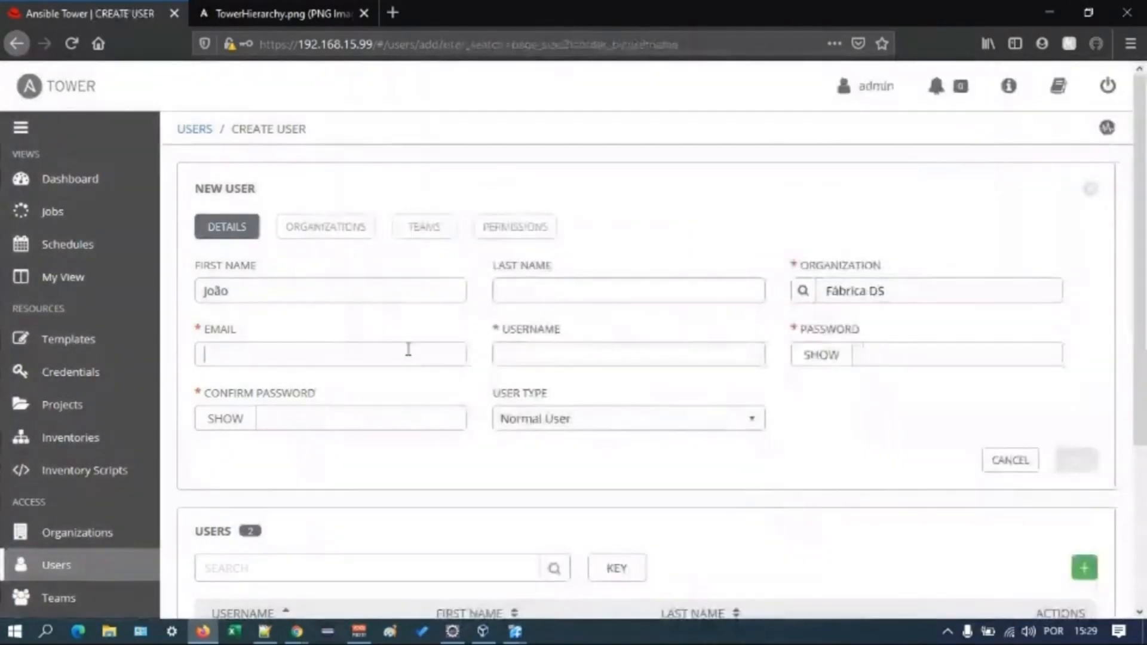
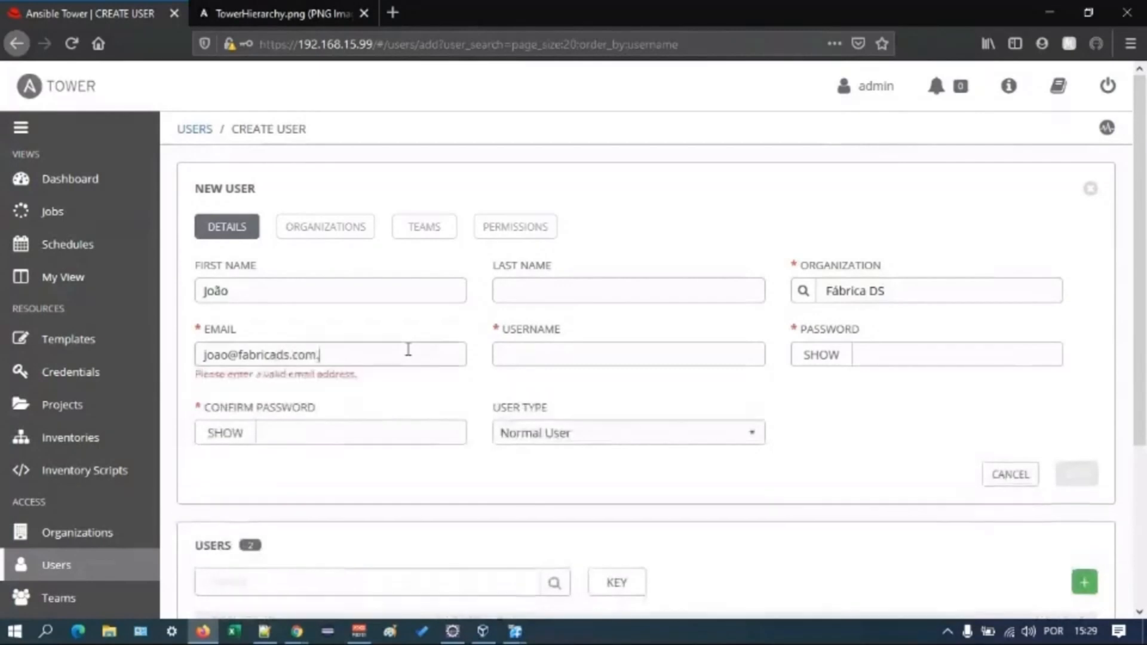
click(638, 364)
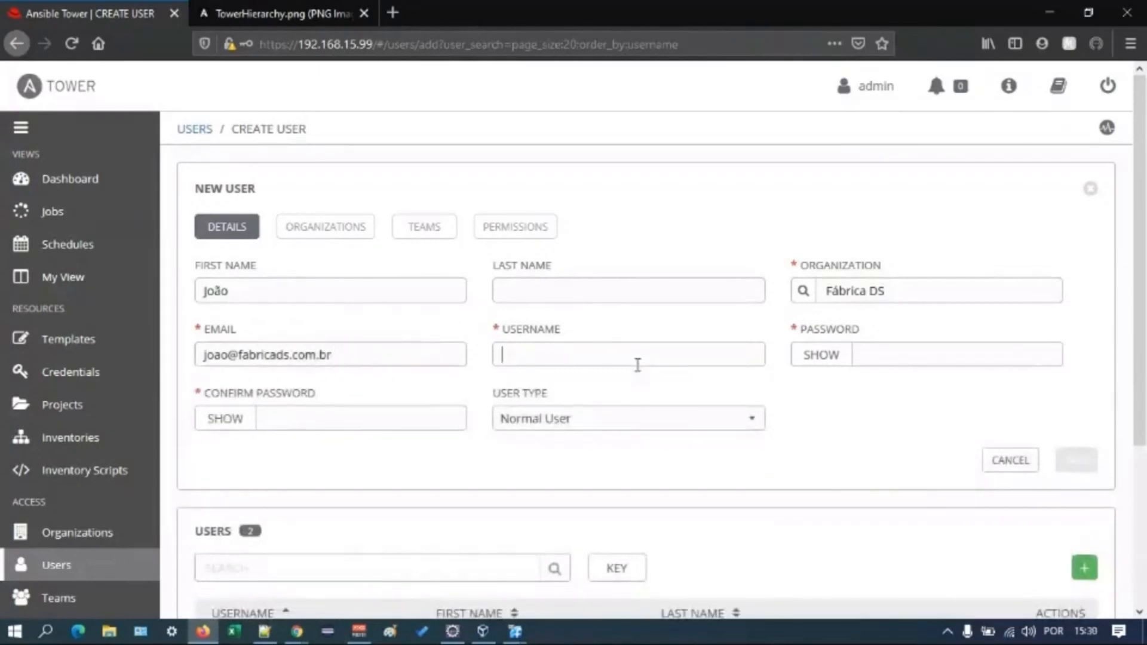
text(joao)
- Enter the new user's account password and repeat it in the password confirmation
key(Tab)
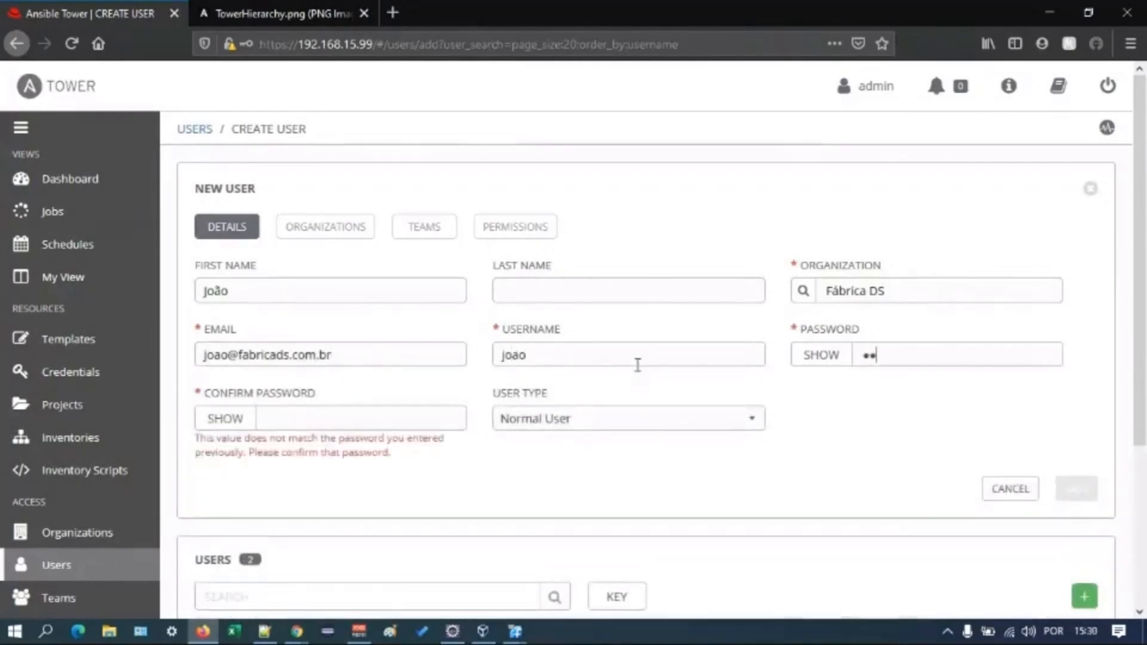
key(Tab)
key(Tab)
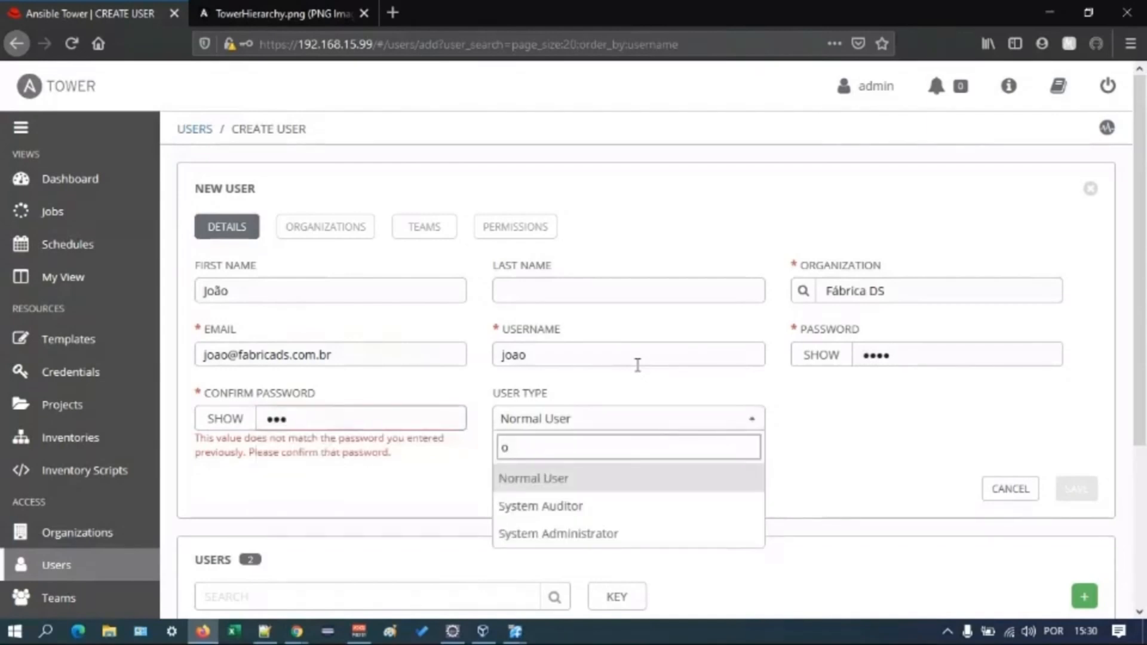
key(shift+Tab)
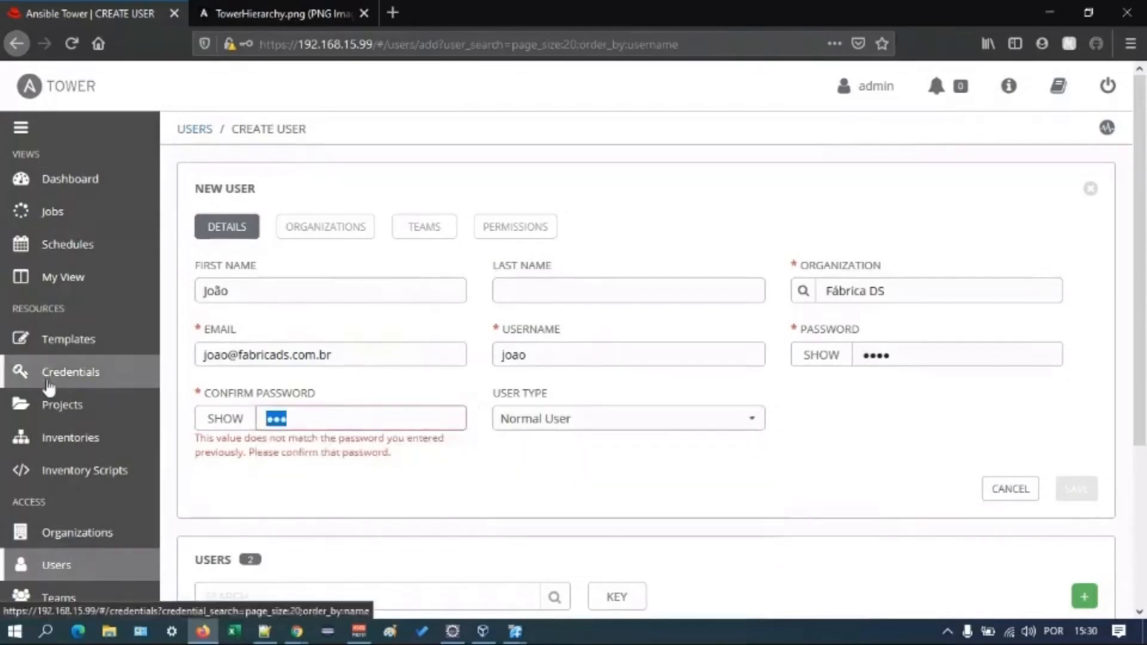
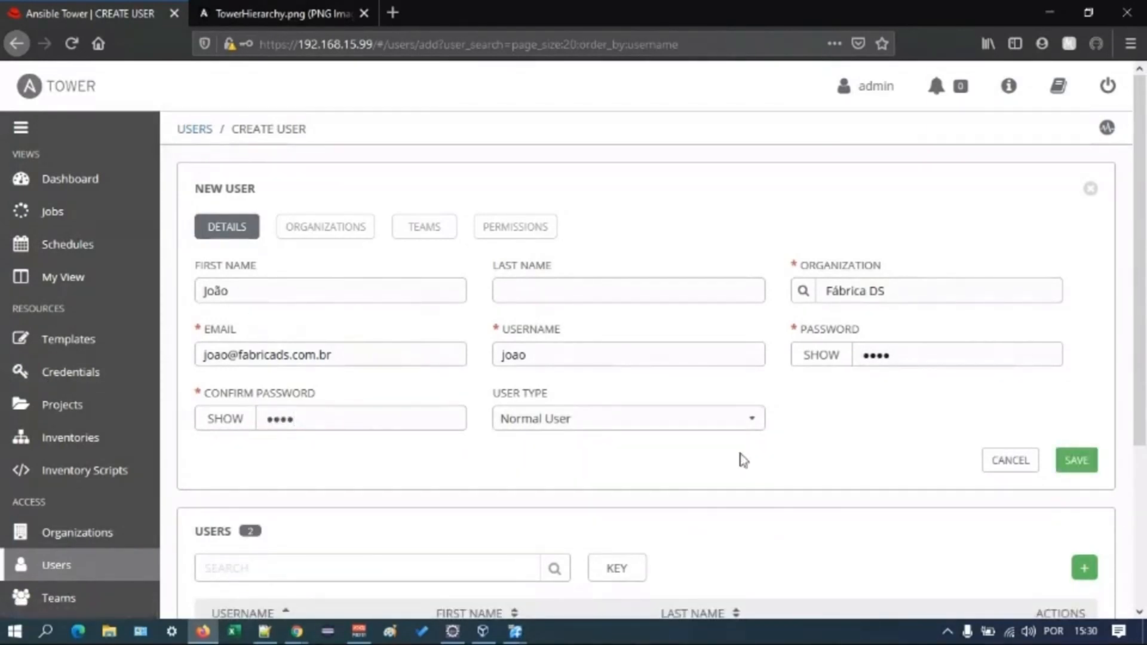
- Review the available user types, keep Normal User, and save the new user
click(750, 428)
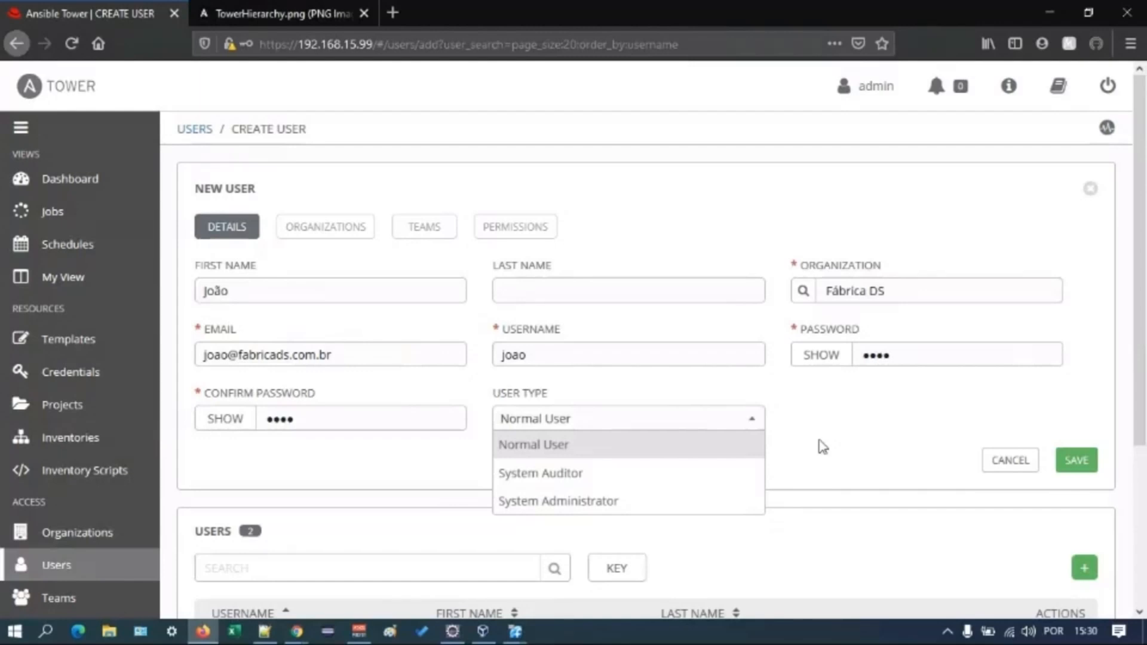
click(872, 400)
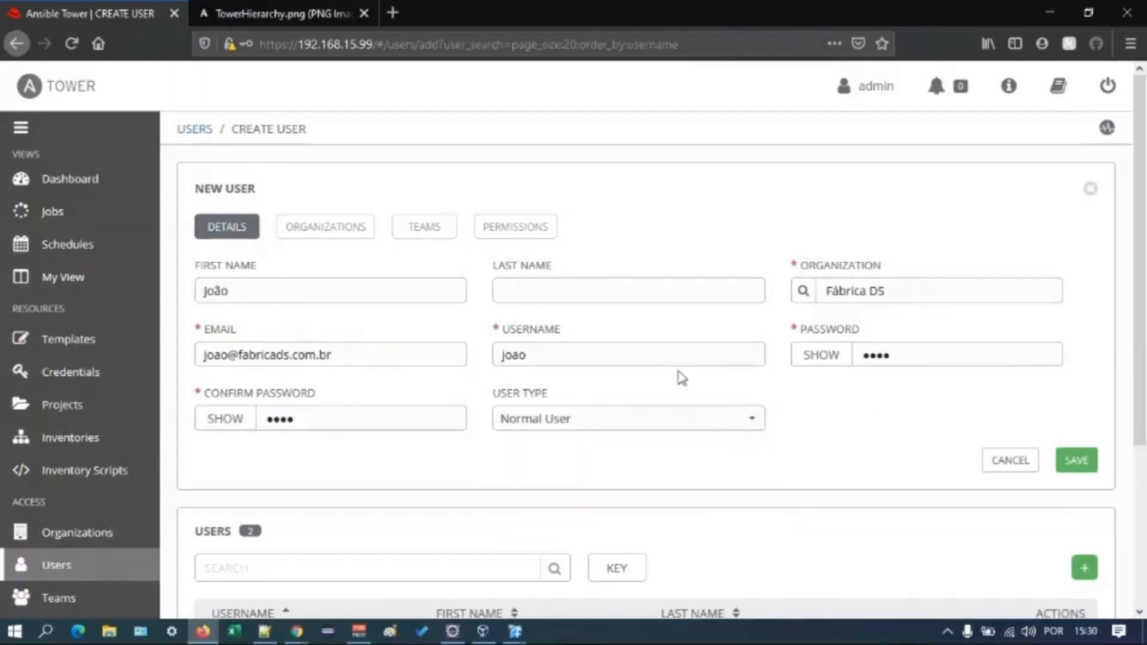
click(1084, 465)
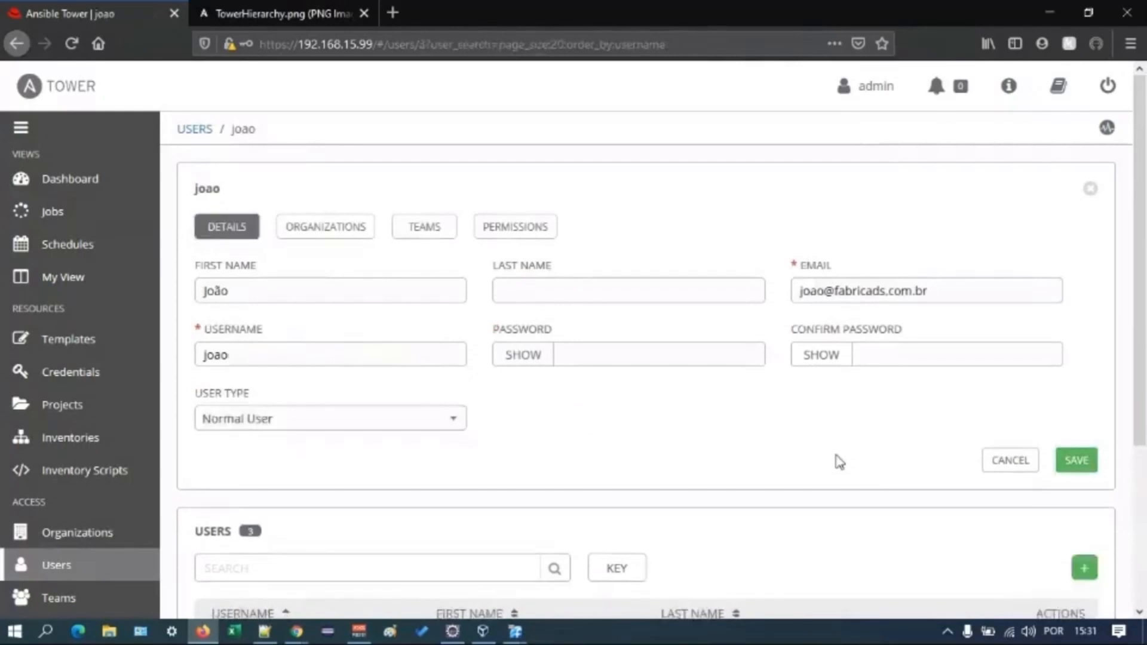
- Start a new team and name it Time Desenvolvedor
scroll(837, 460, down, 3)
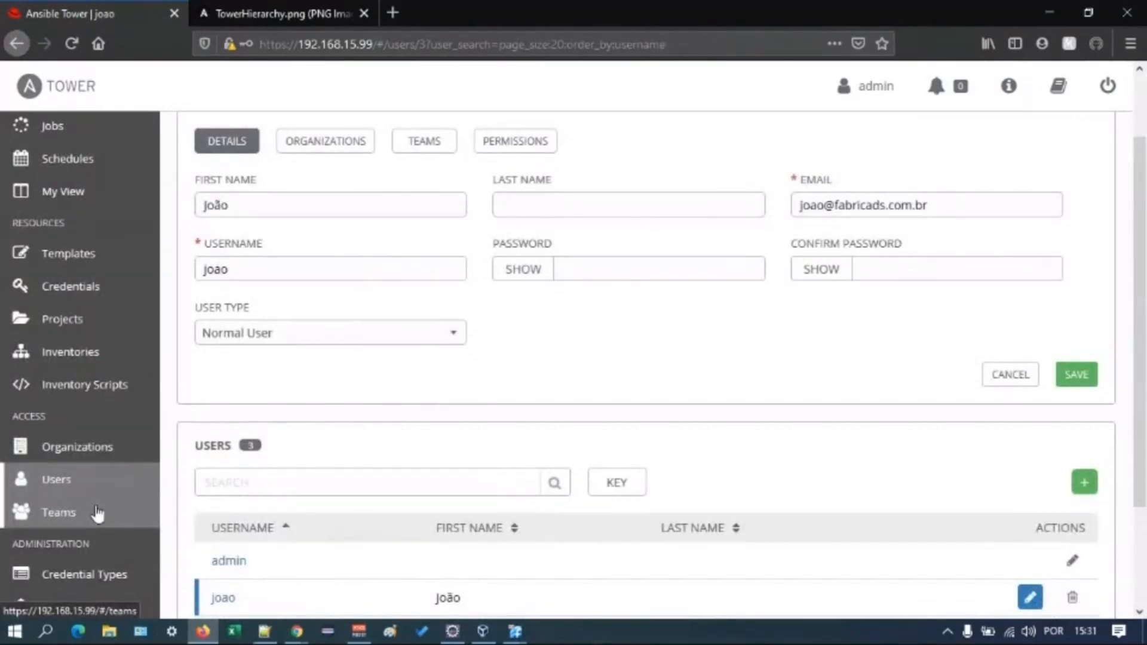
click(98, 513)
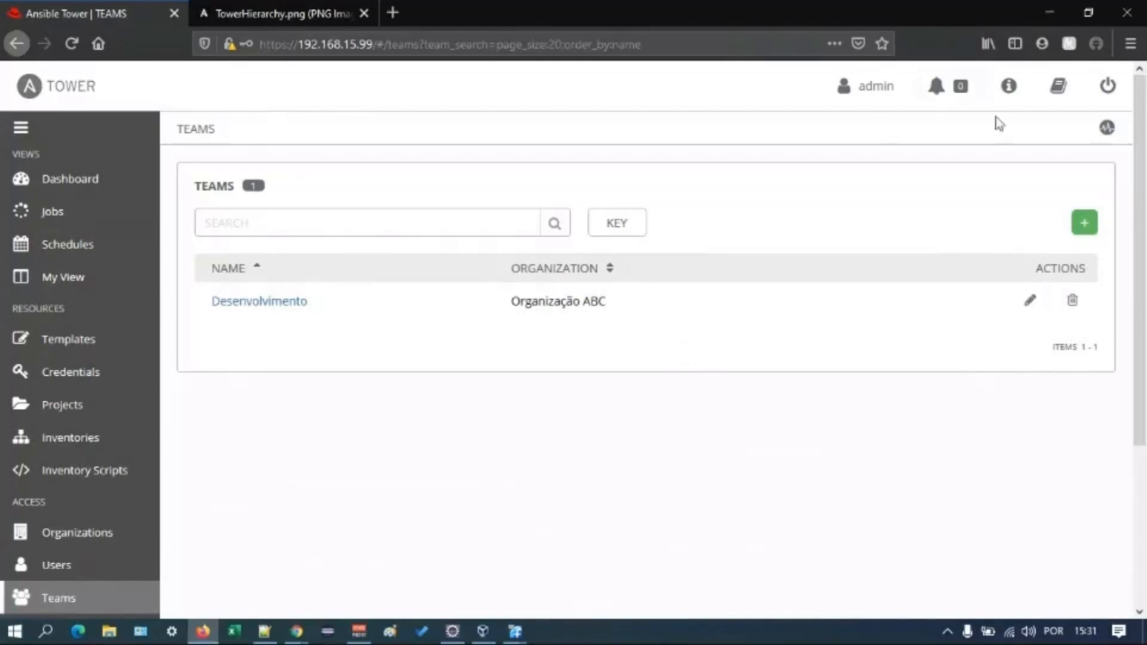
click(1093, 236)
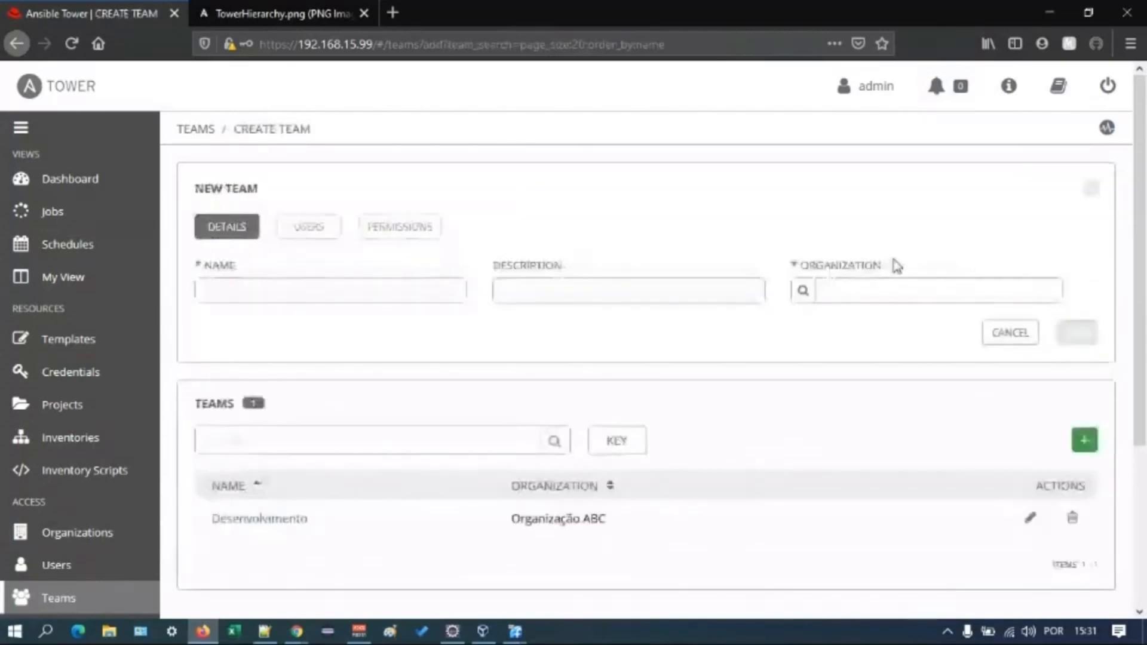
click(385, 286)
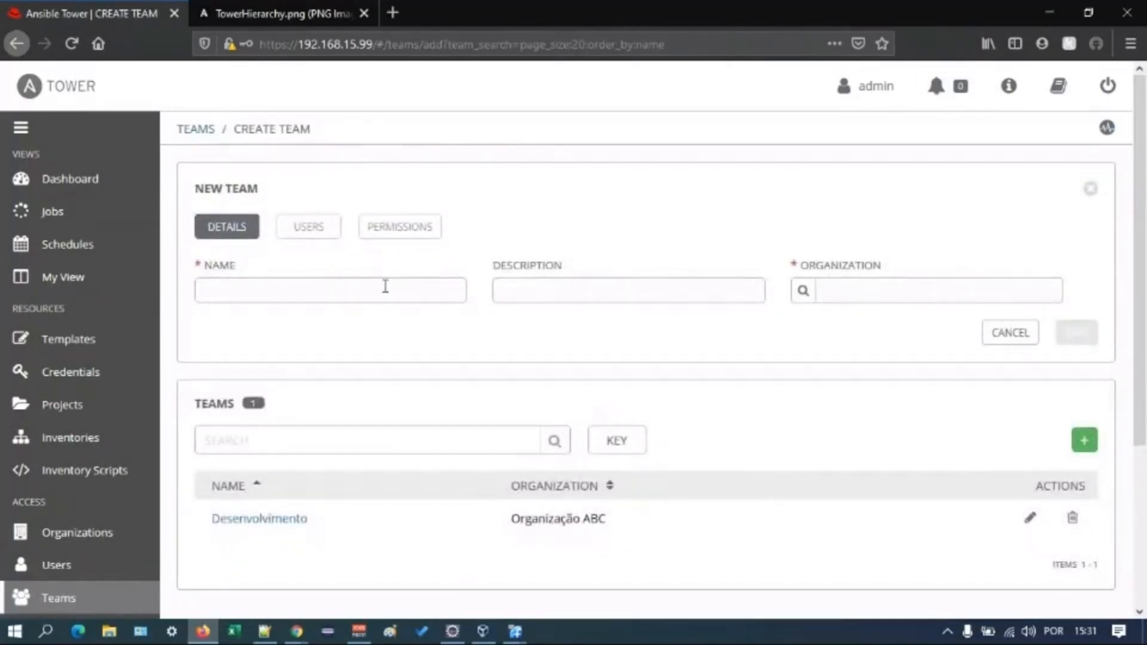
text(T)
key(BackSpace)
text(Time Desenvolvedor)
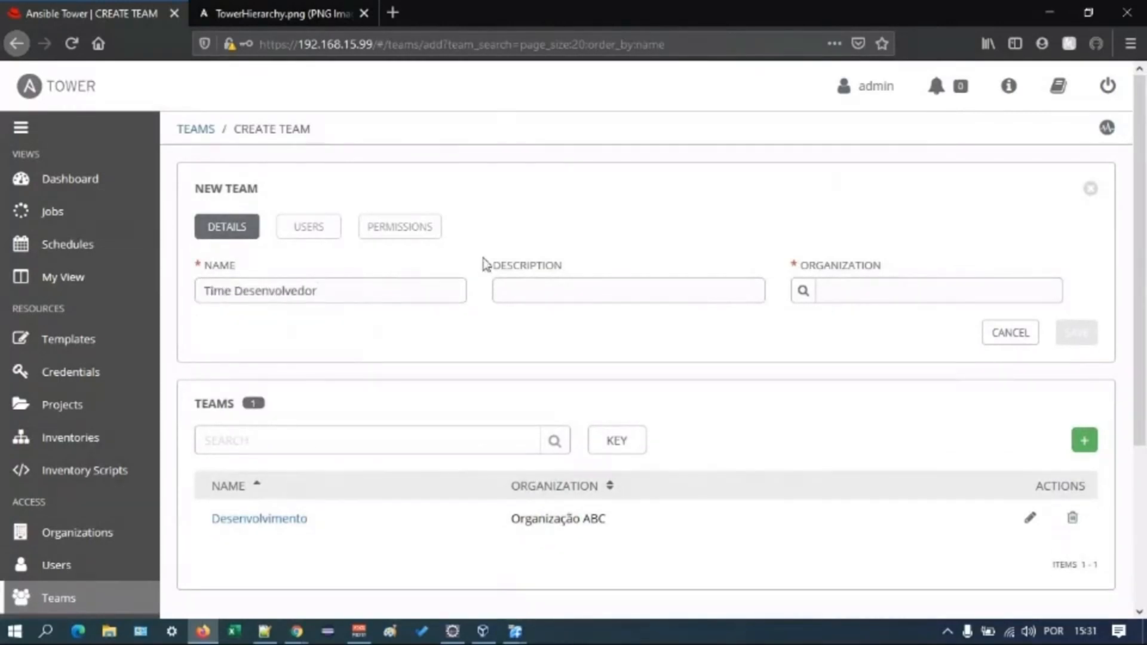
- Assign the new team to the organization Fábrica DS and save the team
click(798, 293)
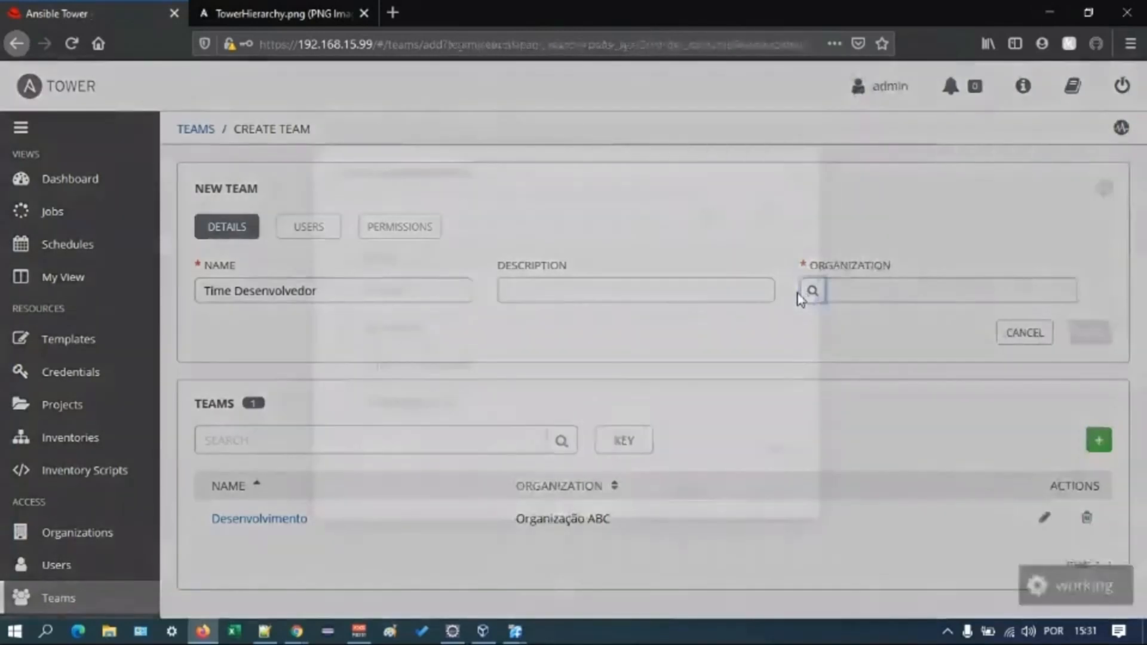
click(348, 328)
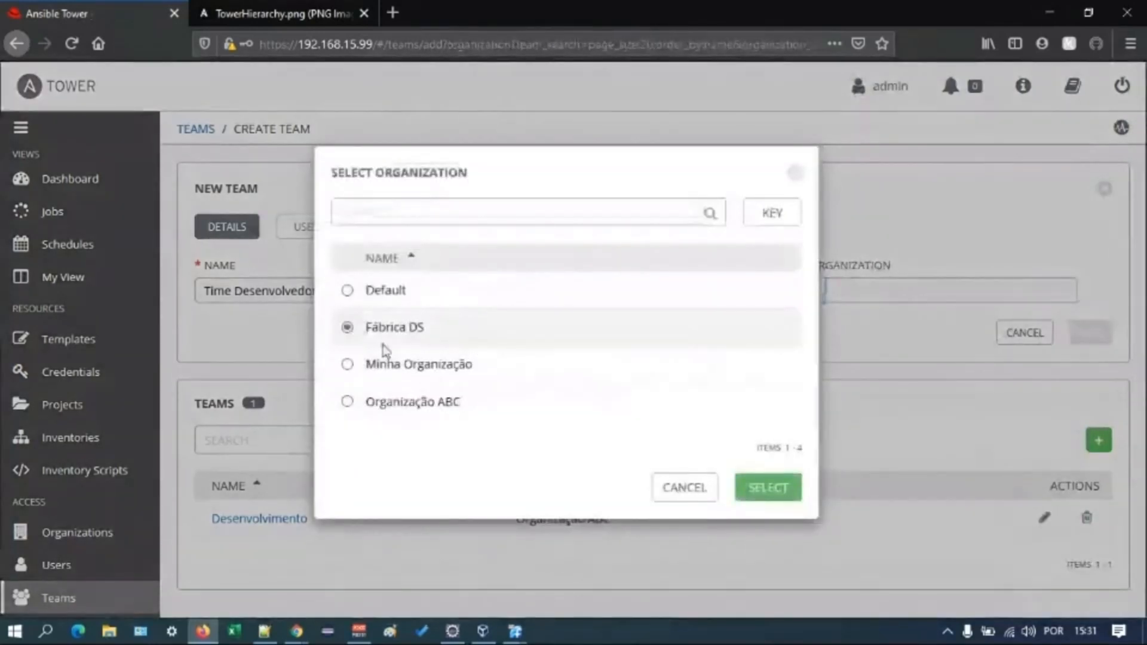
click(768, 487)
click(1076, 334)
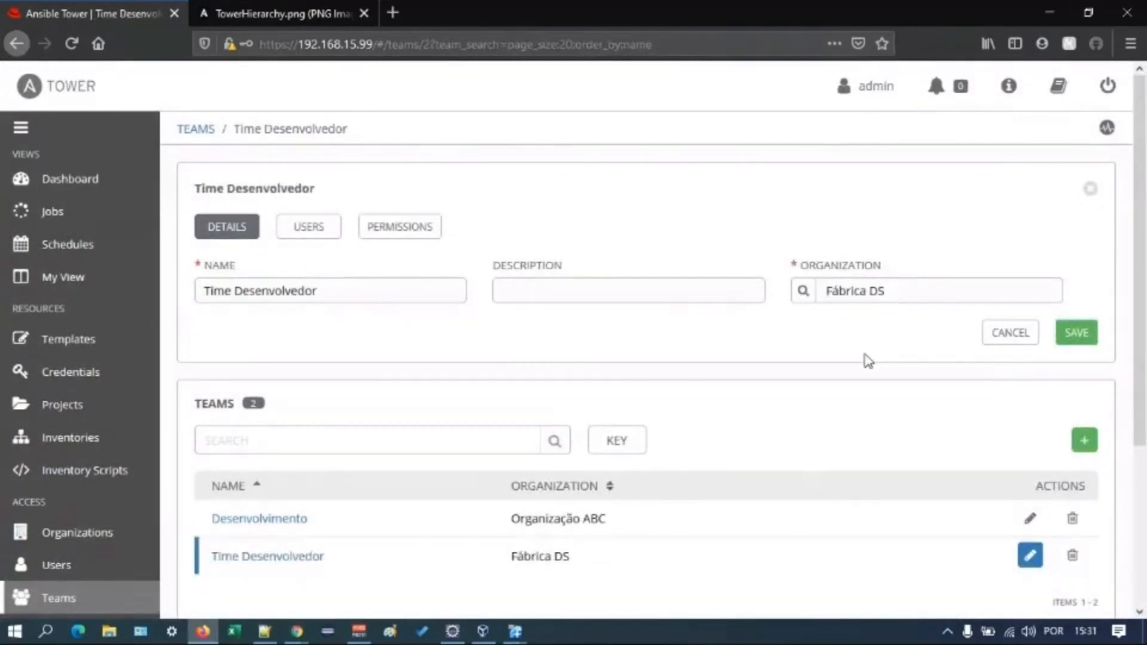
scroll(864, 360, down, 3)
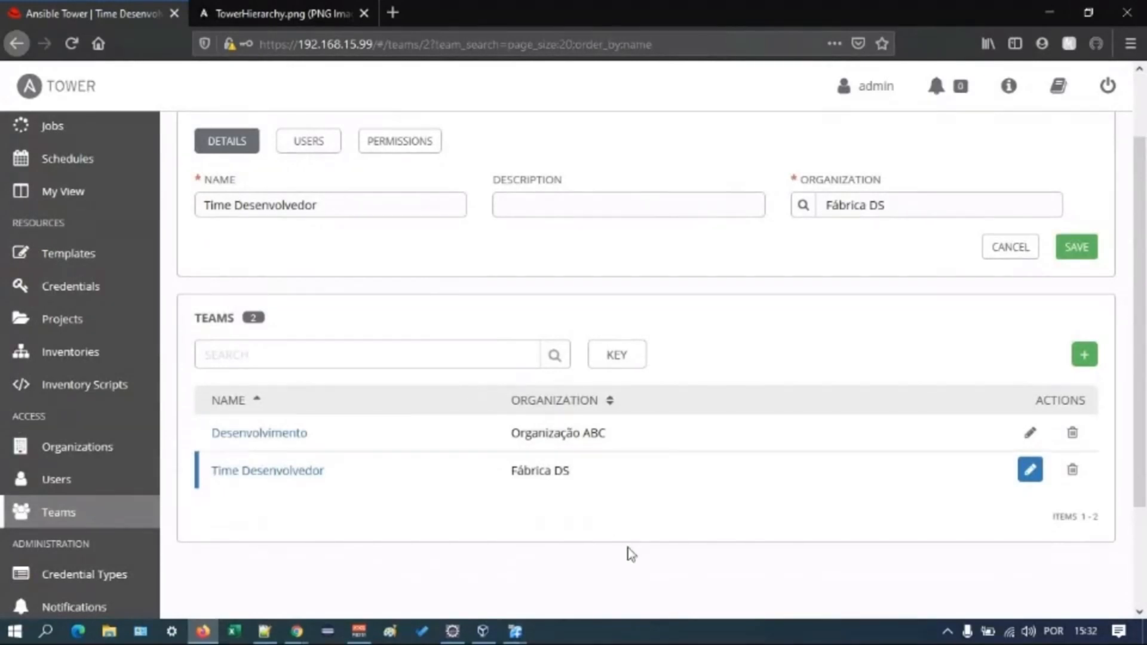
- Switch to the Red Hat virtual machine and log in as root with the account password
mouse_move(515, 630)
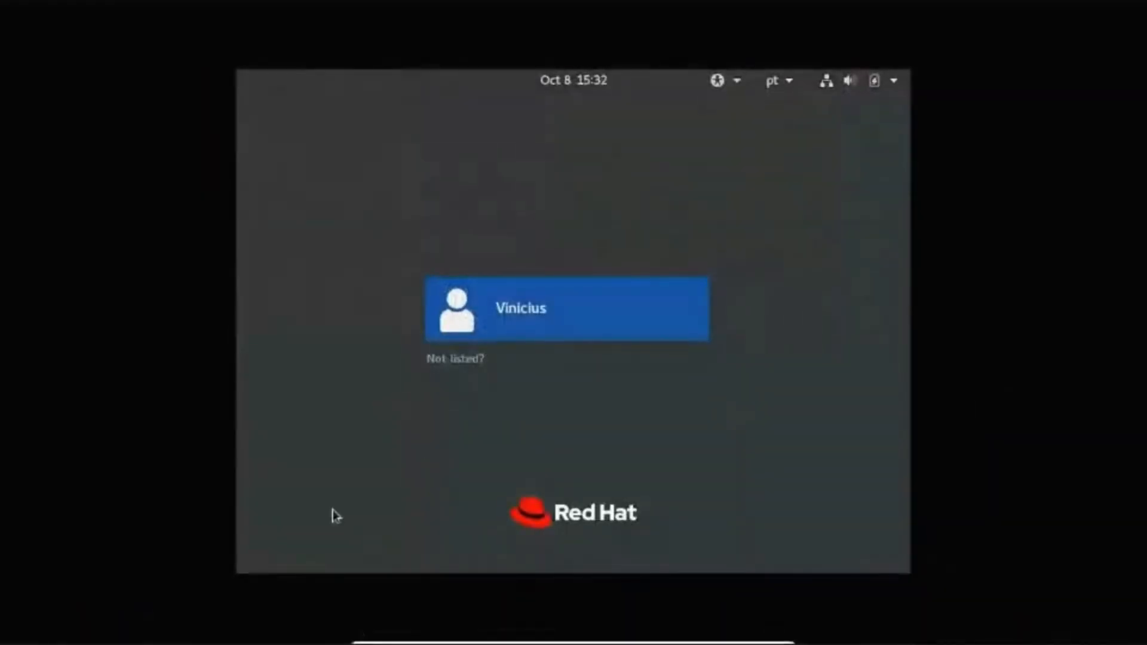
click(471, 359)
text(root)
key(Return)
key(Return)
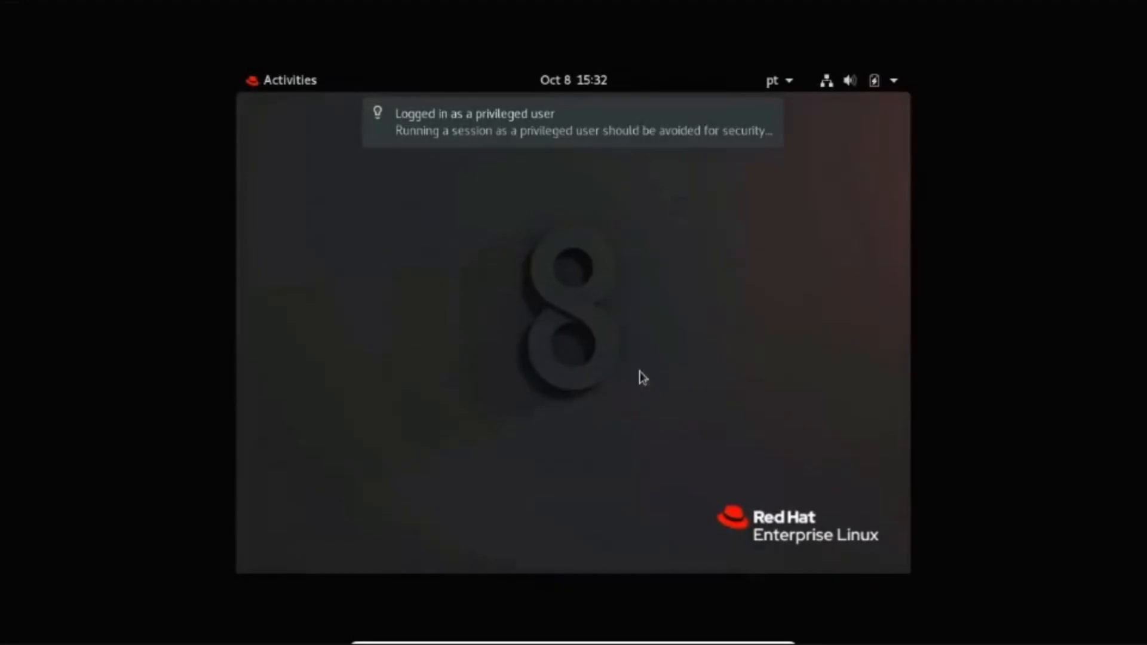
- Open a terminal and change to the directory /var/lib/awx/projects/meuprimeiroprojeto/
click(282, 82)
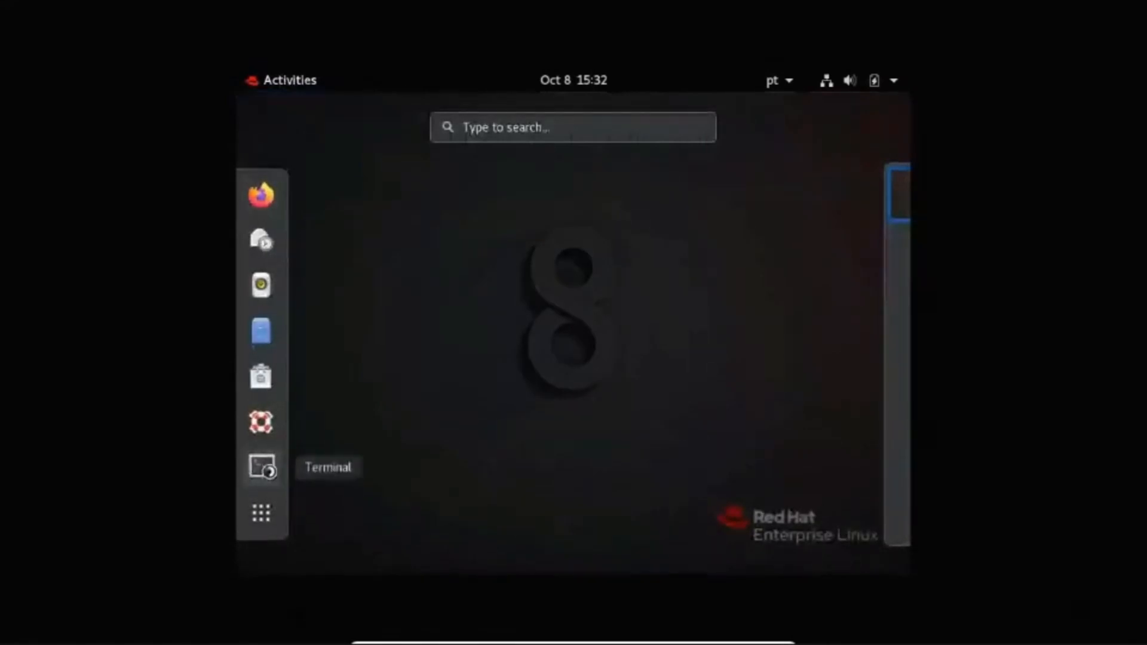
click(263, 466)
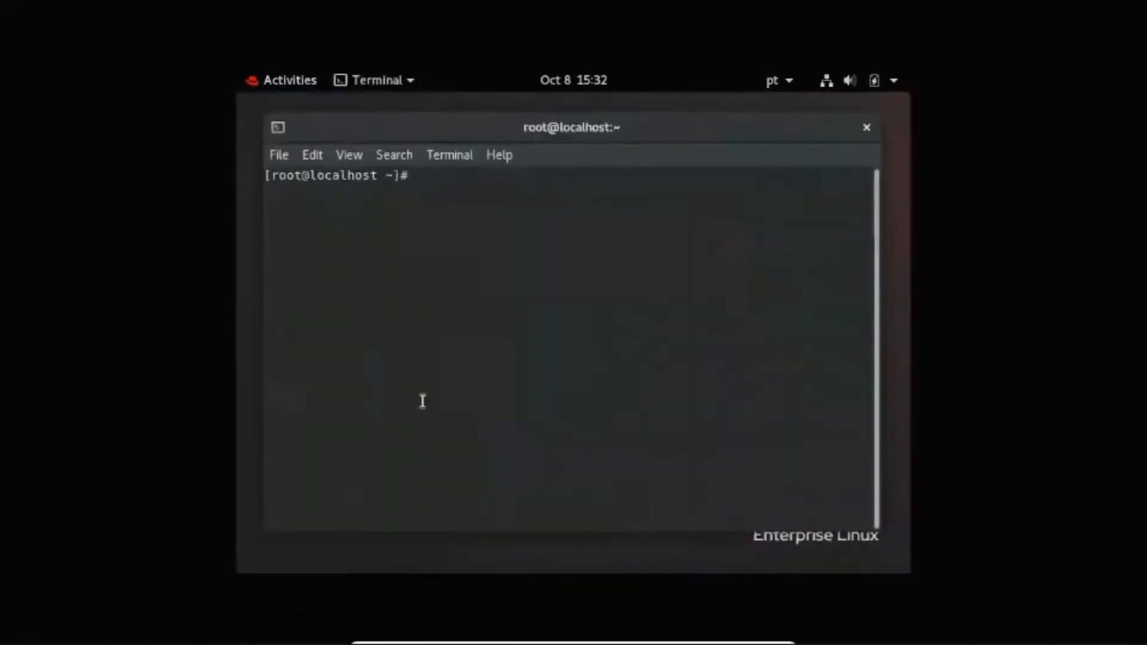
text(cd /var/)
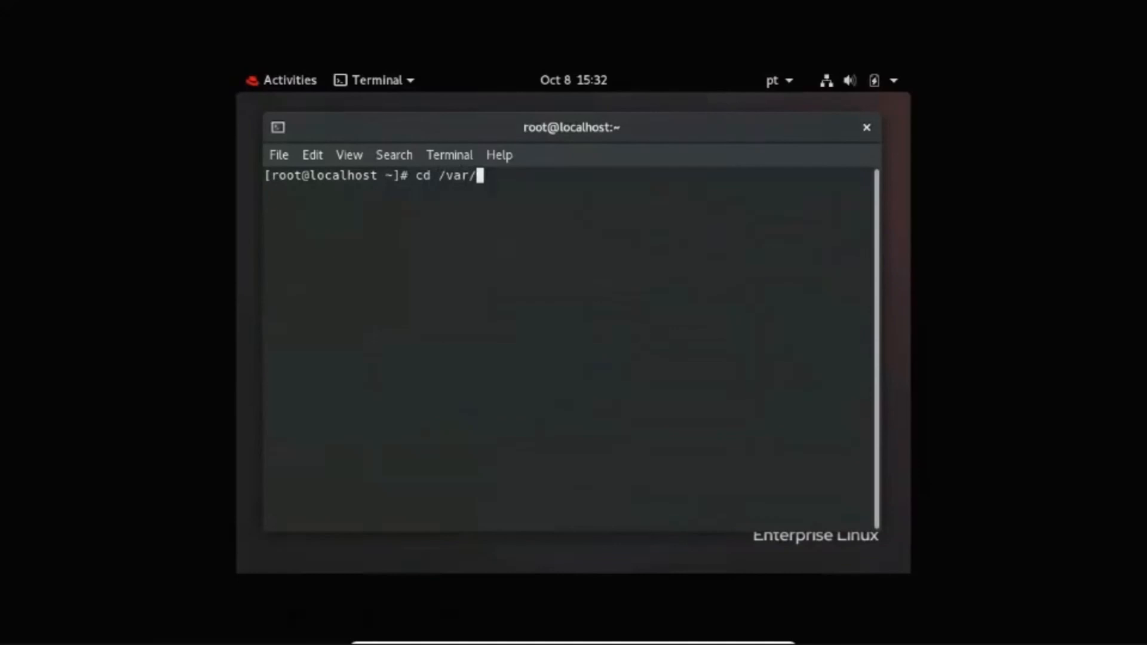
text(lib/awx/projects/meuprimeiroprojeto/)
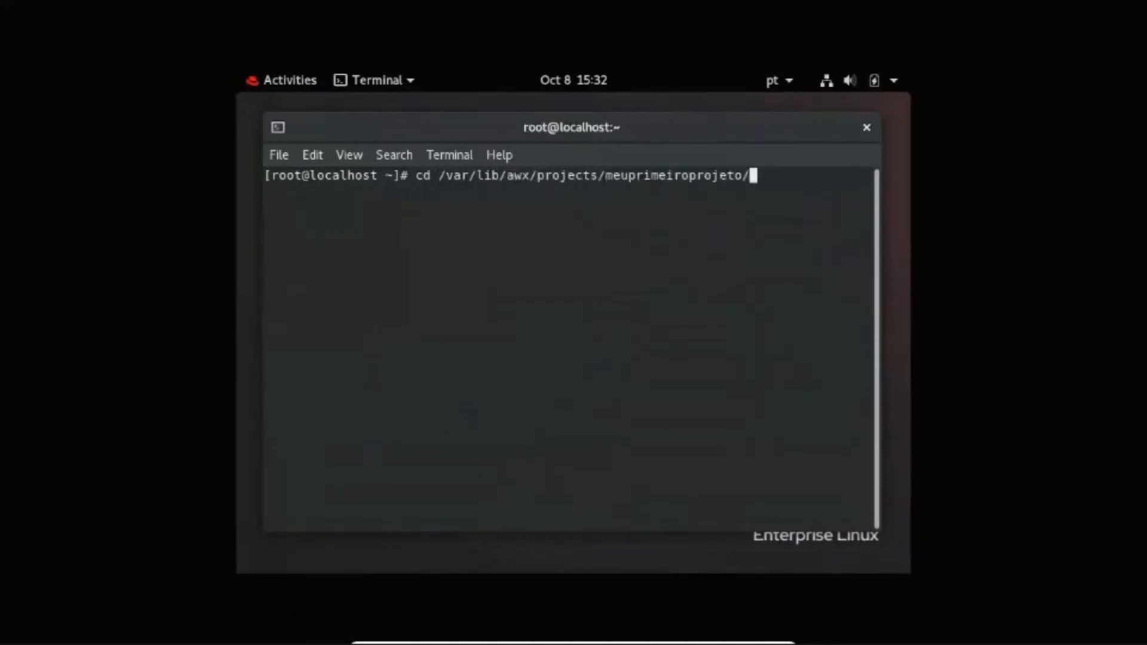
key(Return)
- Open the playbook webserver.yml in vim, read through its tasks, and quit without saving
text(vim webserver)
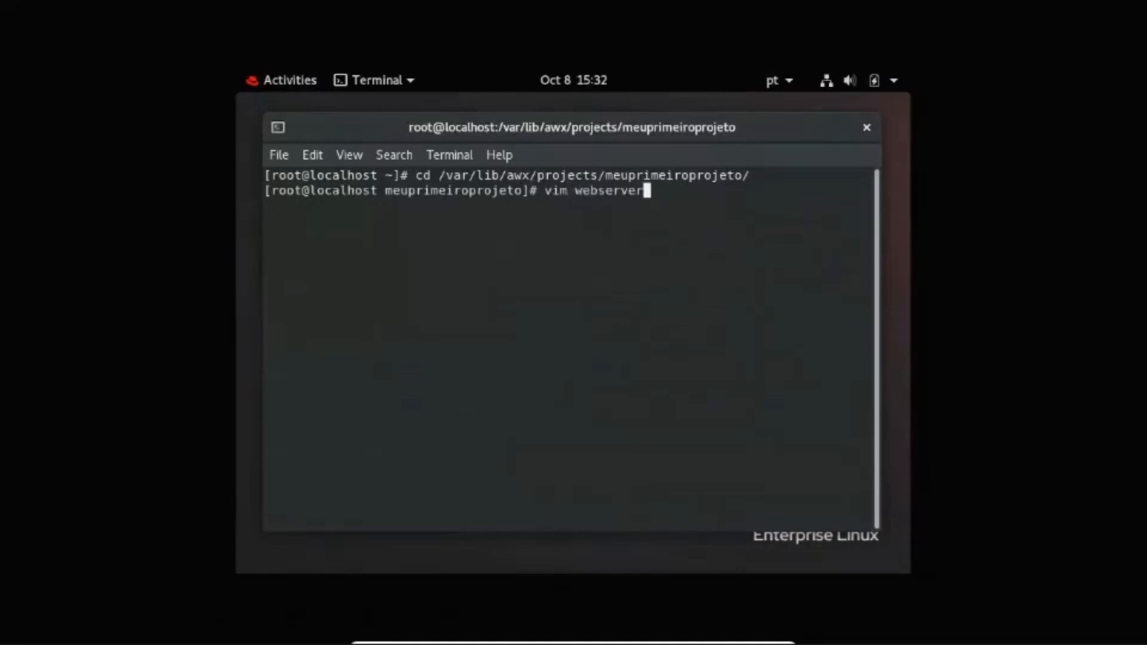
key(Tab)
key(Return)
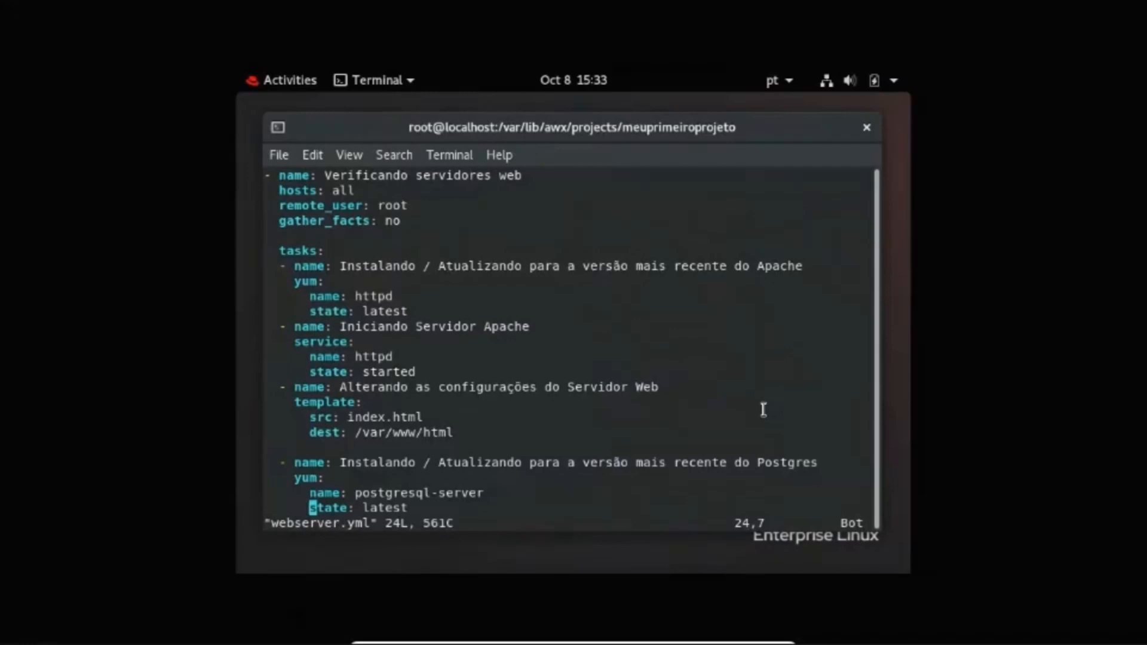
text(:q!)
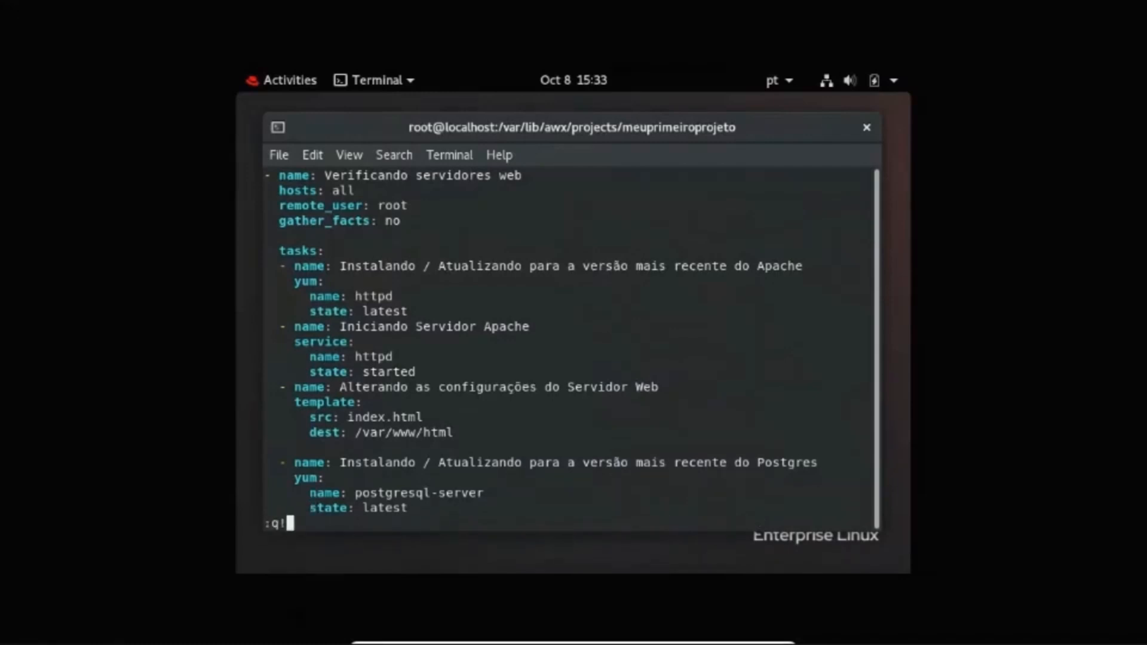
key(Return)
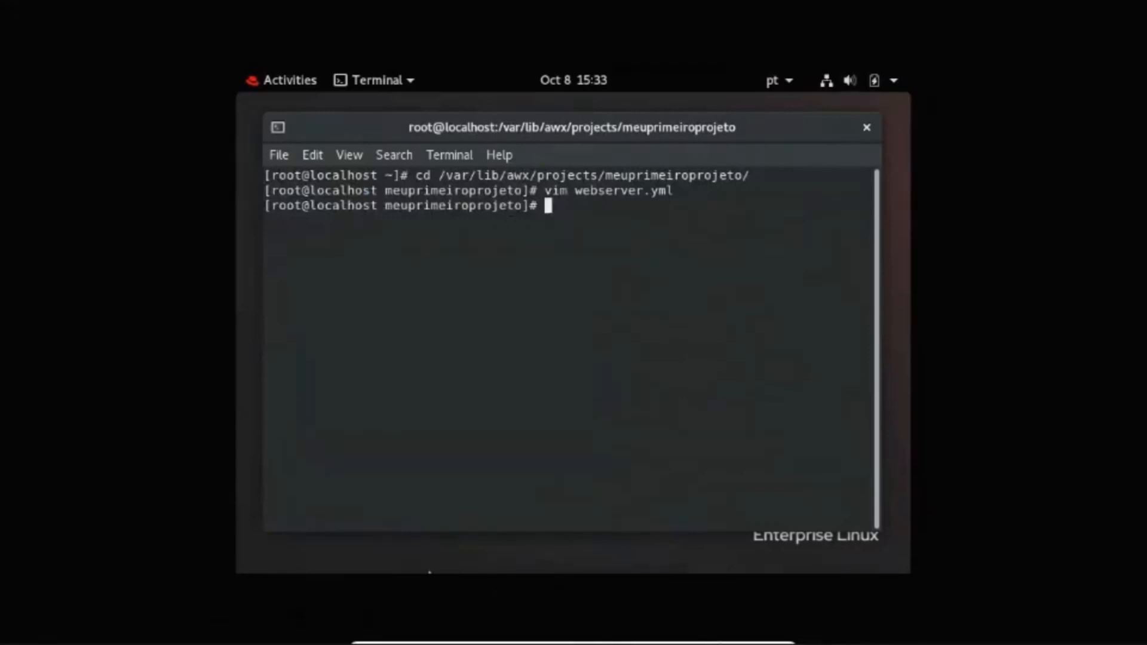
- Switch back to Ansible Tower, save the Fedora inventory with Fábrica DS as its organization, and view its hosts
mouse_move(735, 641)
click(743, 637)
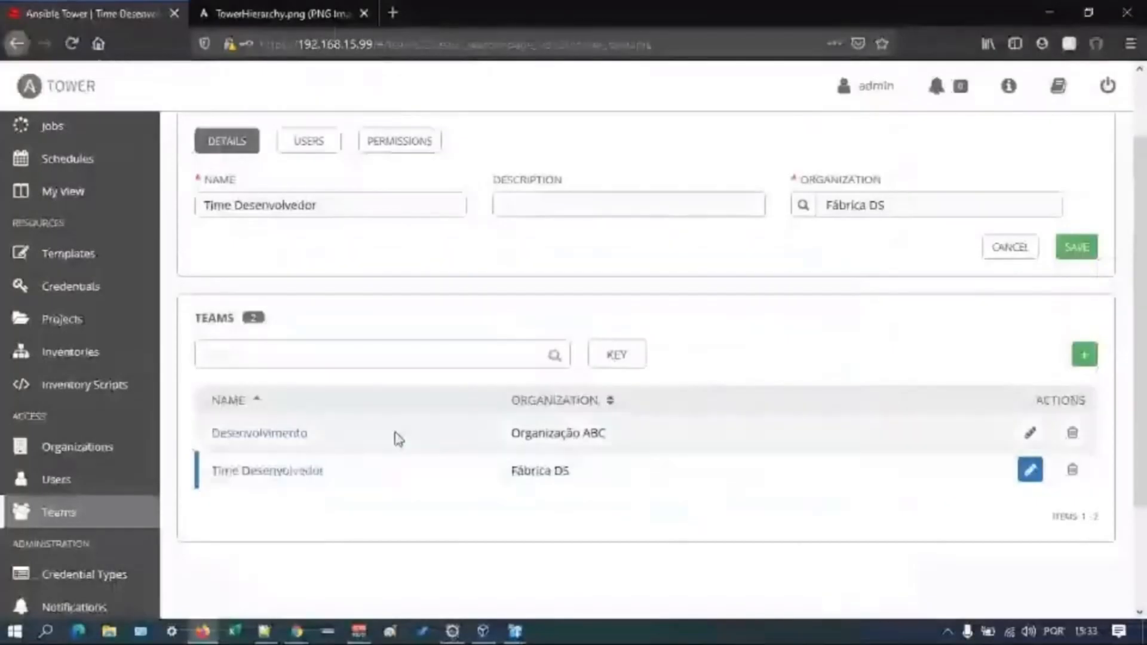
scroll(144, 250, up, 1)
scroll(144, 250, up, 1)
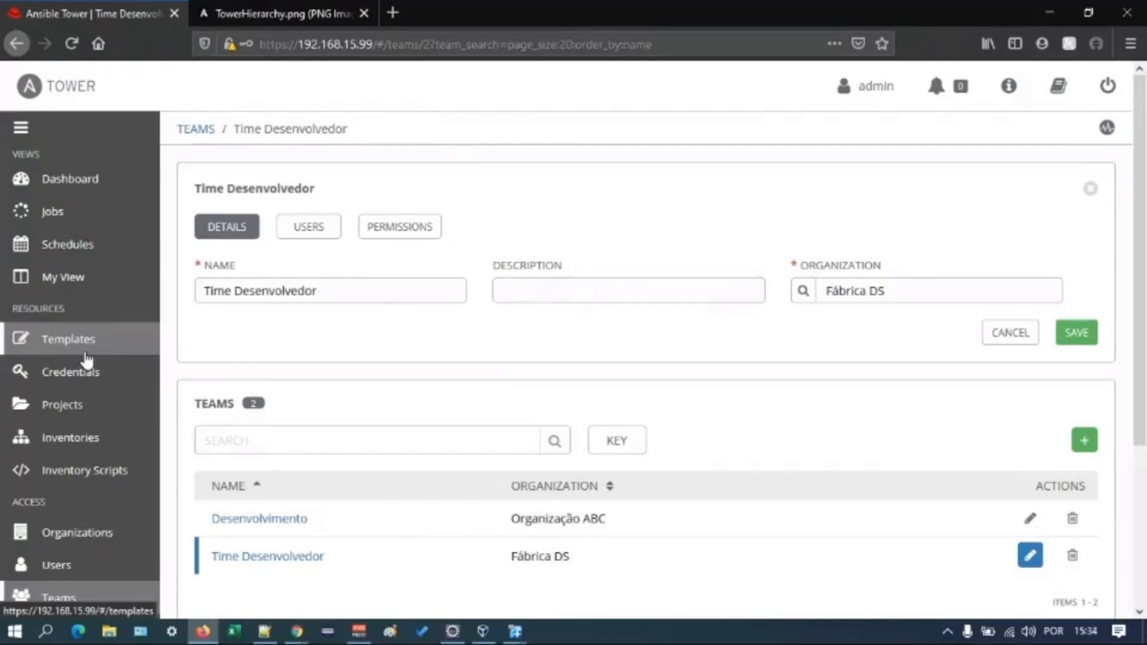
click(70, 439)
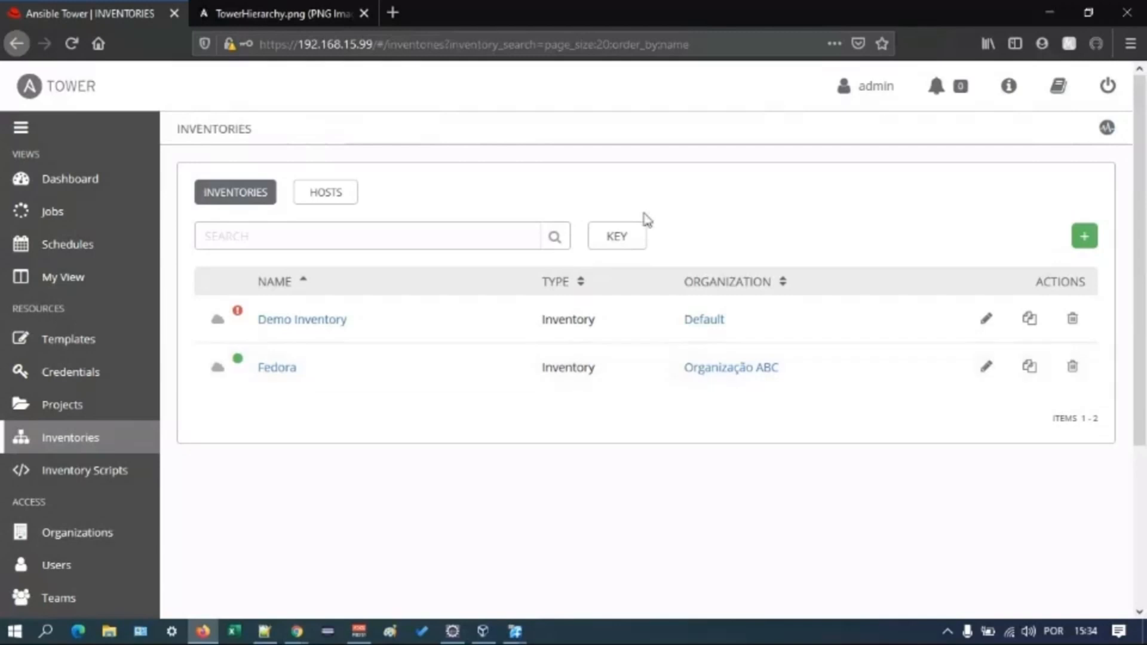
click(985, 366)
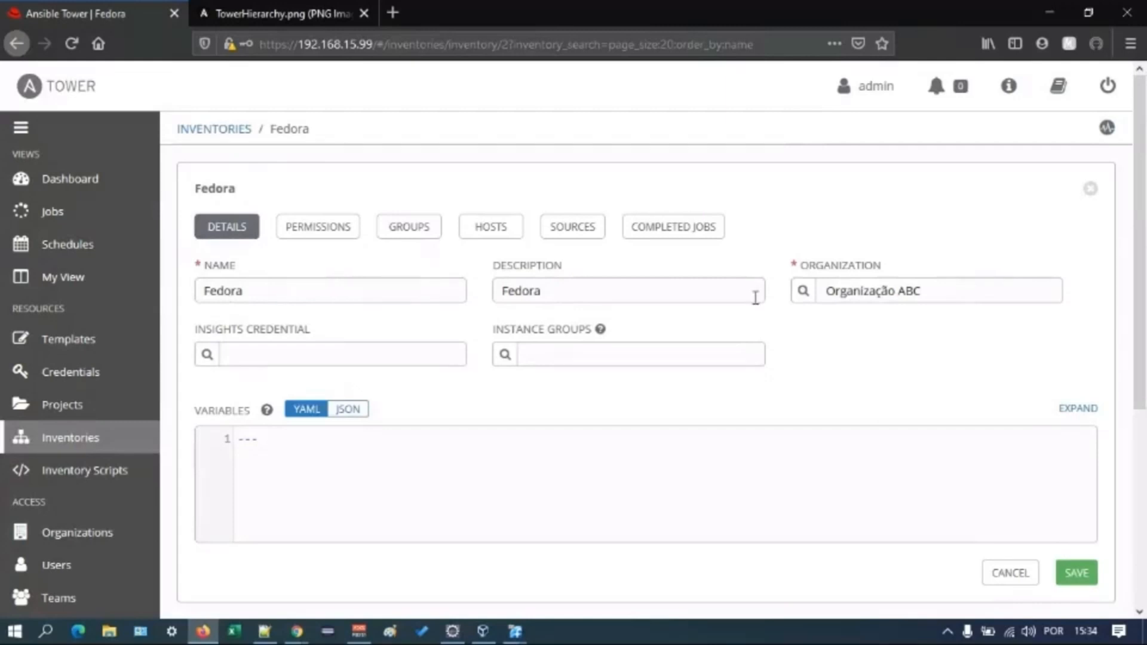
click(810, 297)
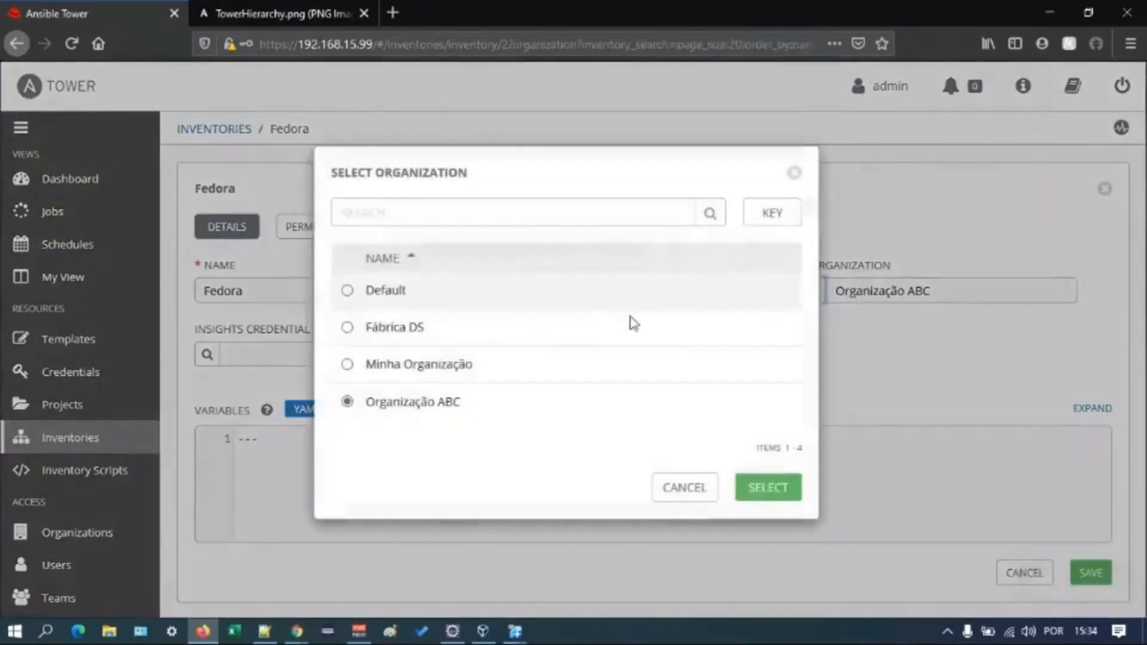
click(348, 327)
click(765, 485)
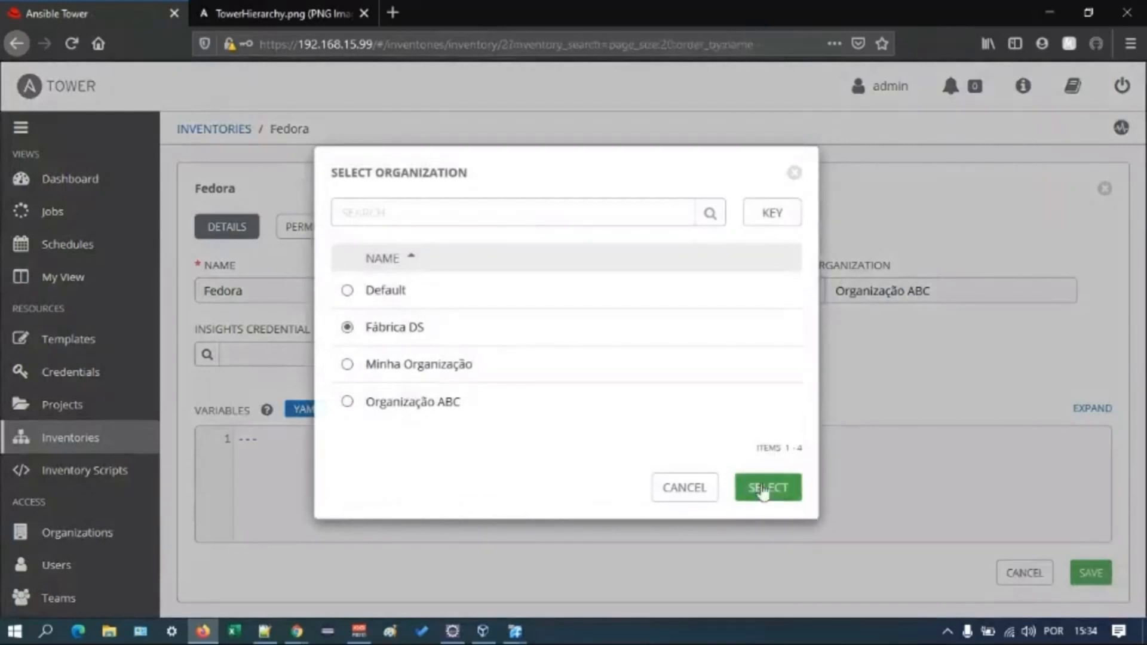
click(1065, 568)
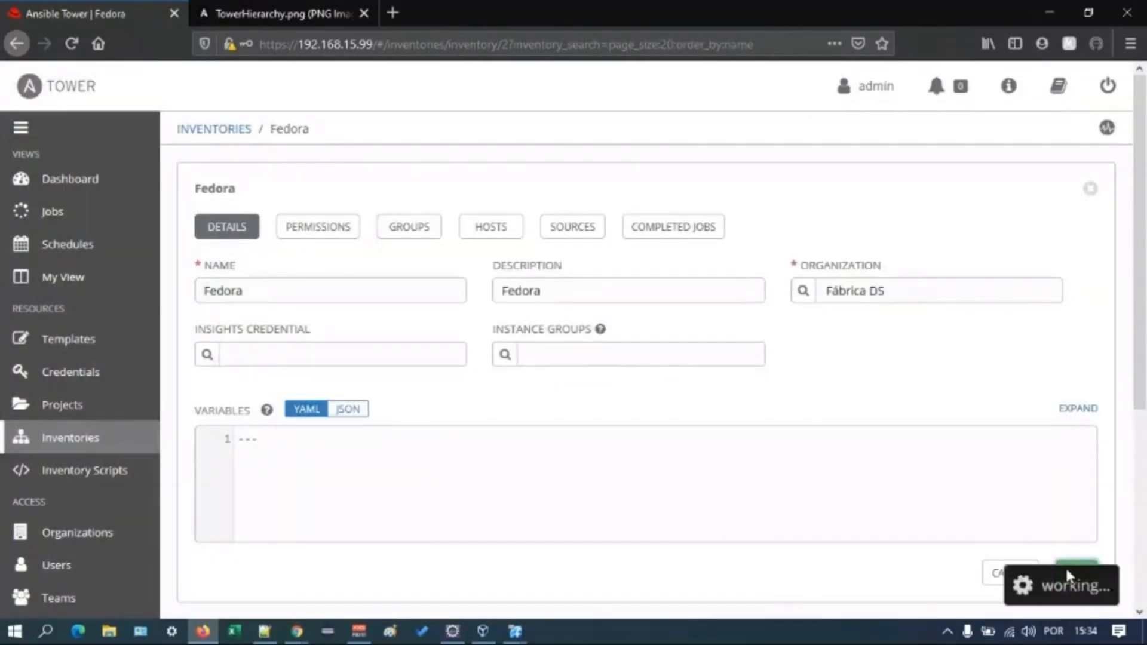
click(500, 233)
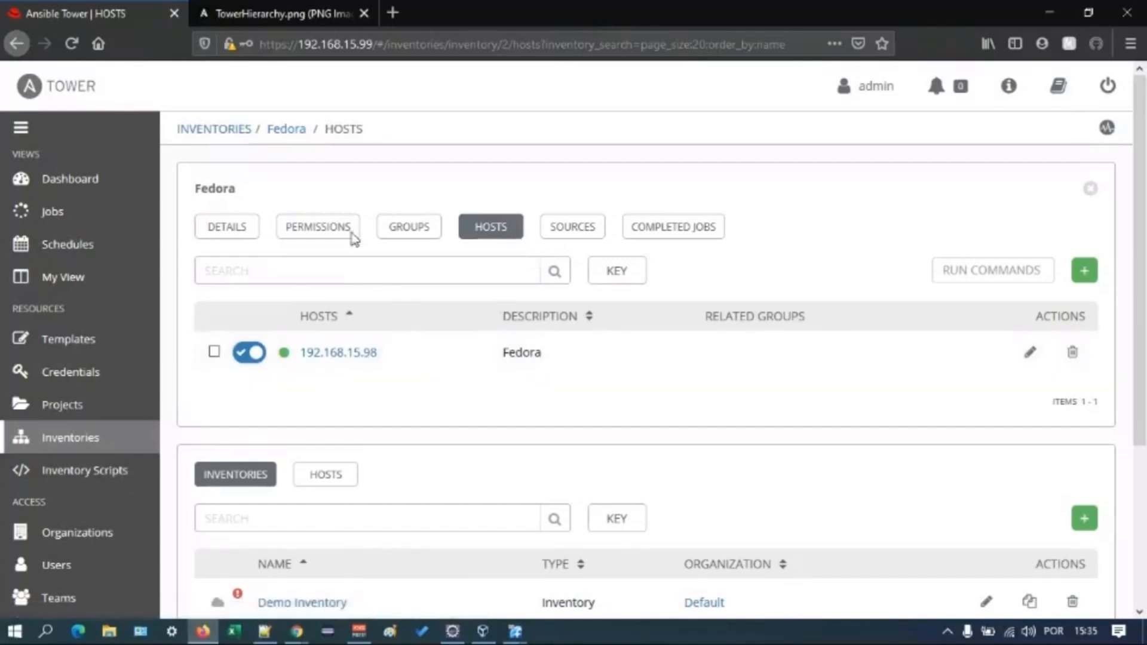
- Open the Fedora Credenciais credential and look over the available credential types without selecting one
click(107, 375)
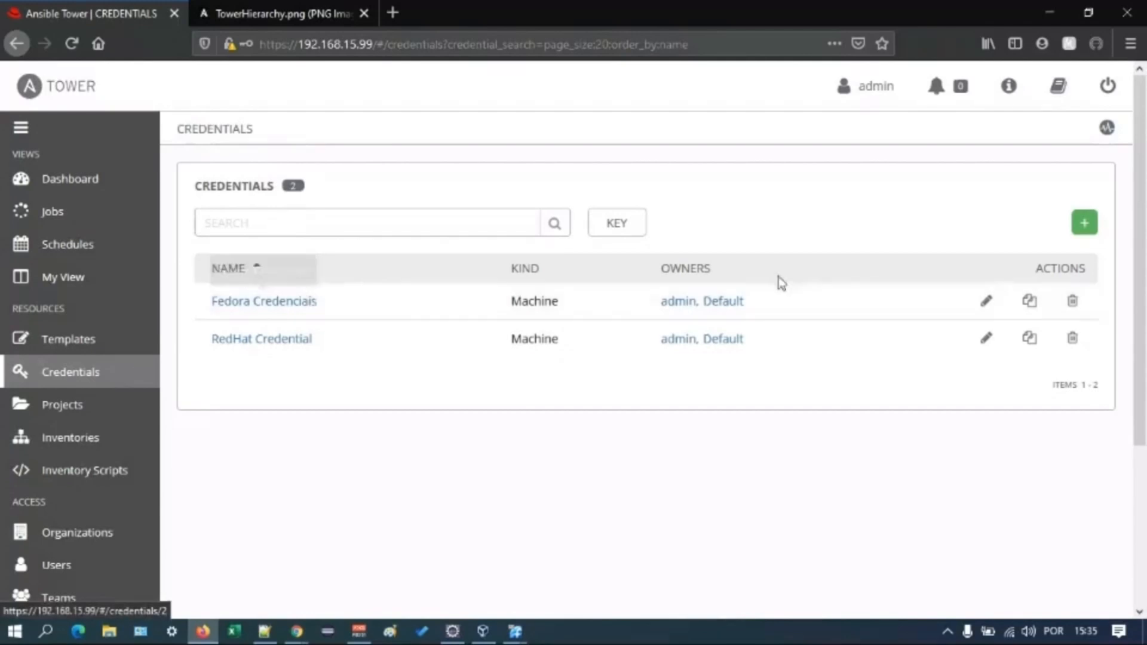
click(987, 304)
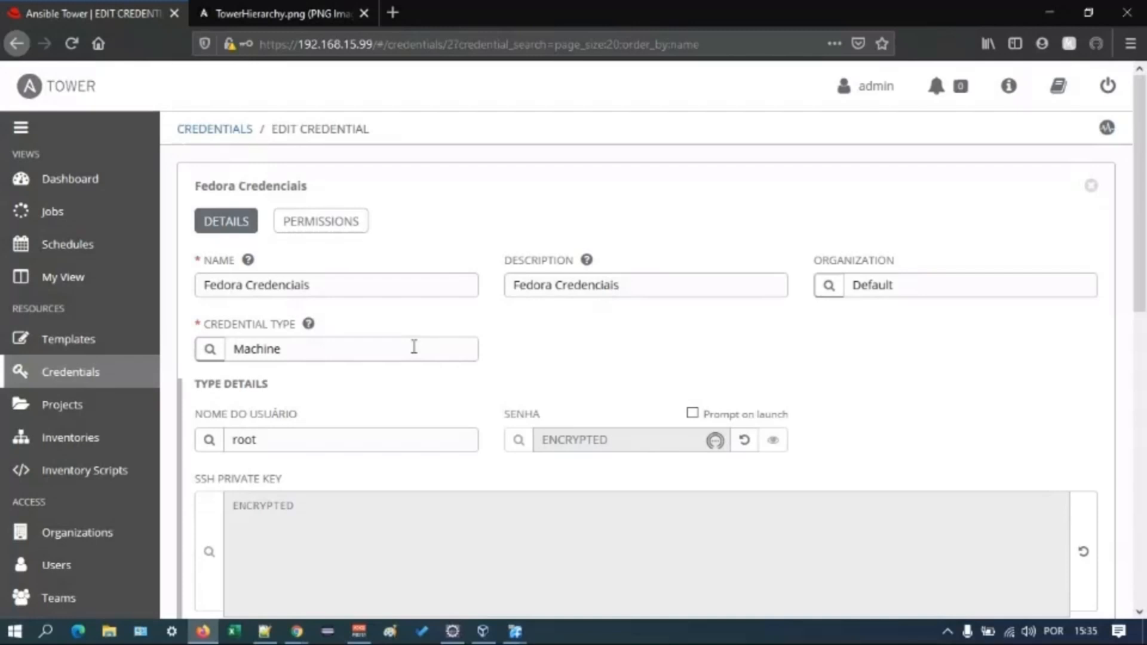
click(212, 349)
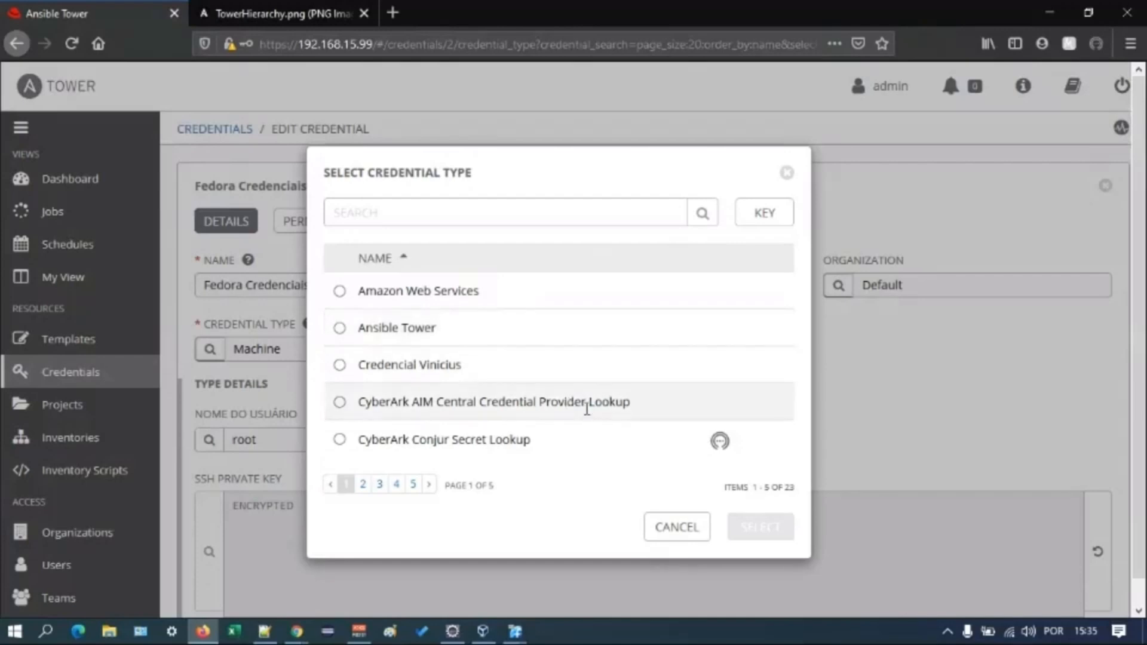
click(684, 528)
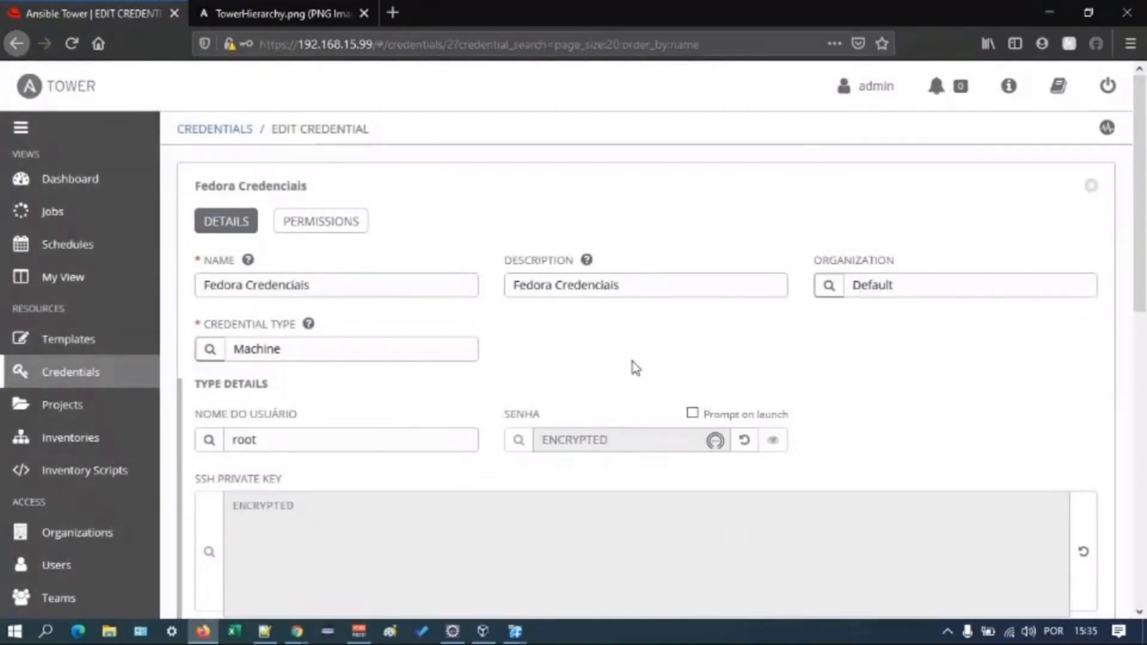
- Examine the credential's SSH key, certificate and privilege escalation fields, highlighting the privilege escalation username
scroll(635, 367, down, 3)
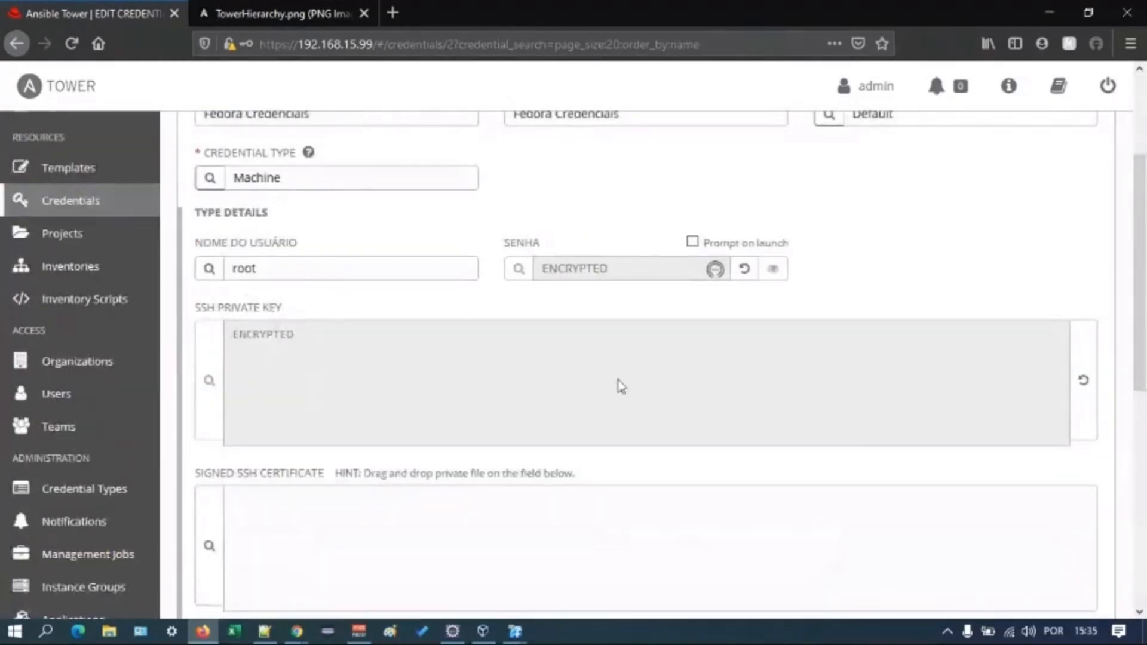
scroll(621, 385, down, 3)
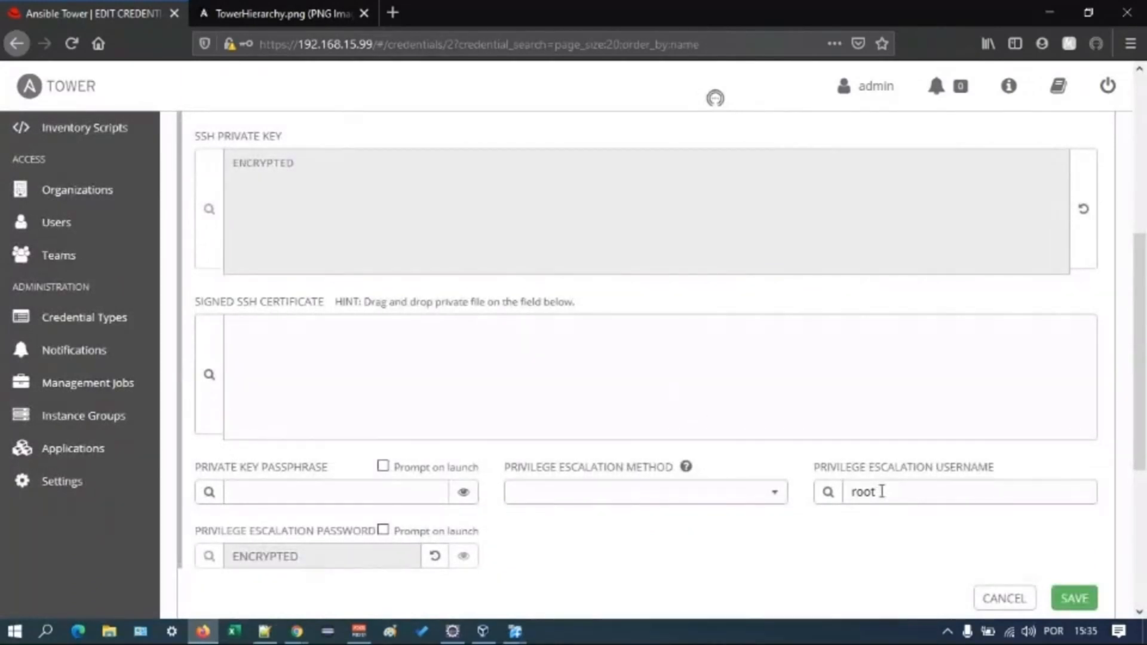
double_click(876, 492)
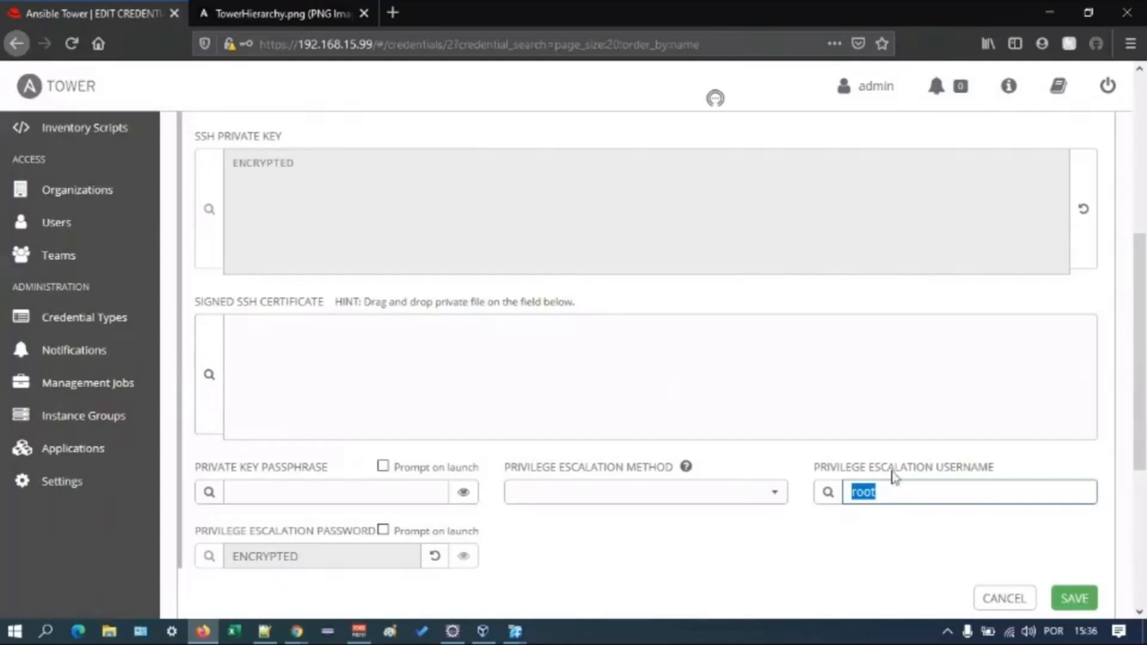
scroll(815, 472, up, 6)
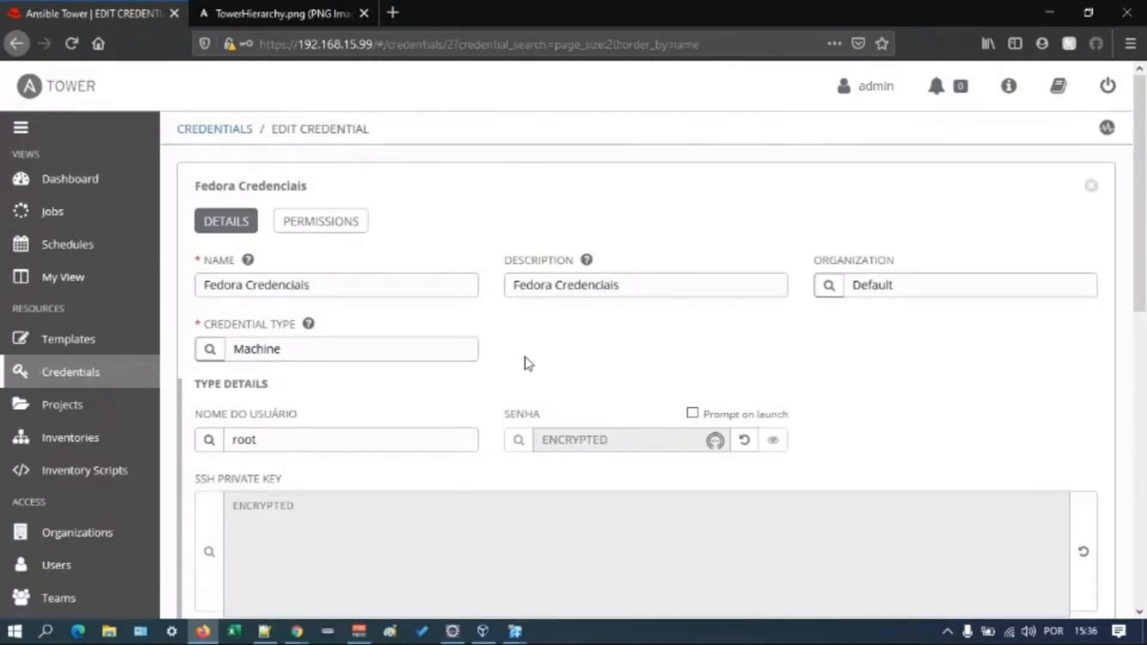
- Delete the project Projeto Hello World from the project list and confirm the deletion
scroll(528, 363, down, 2)
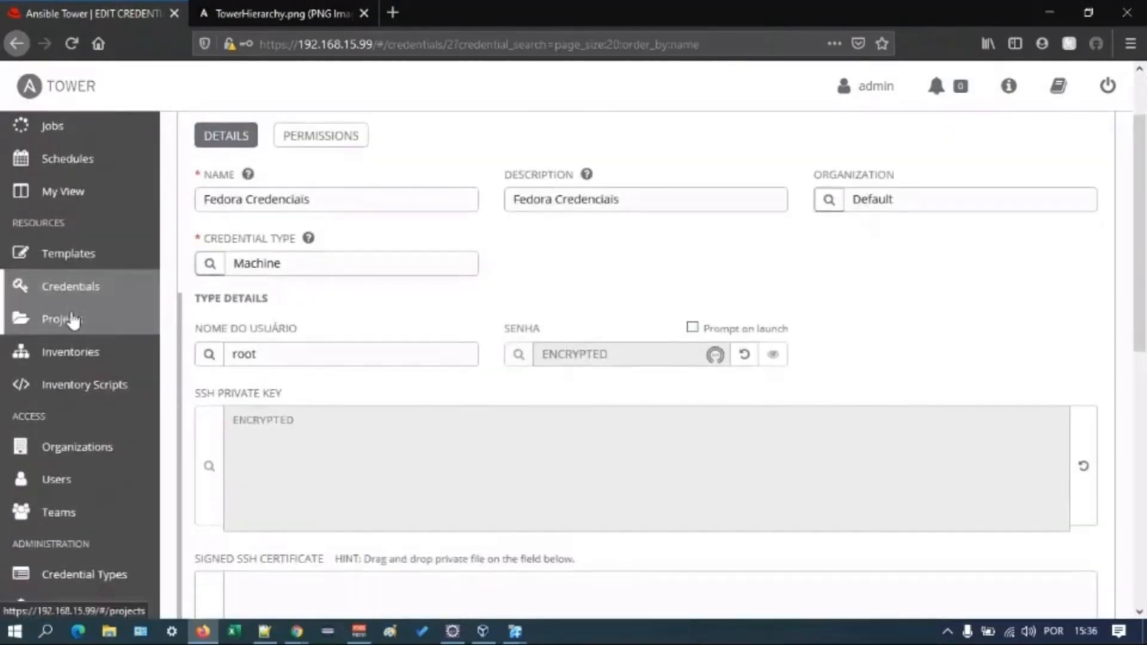
click(71, 320)
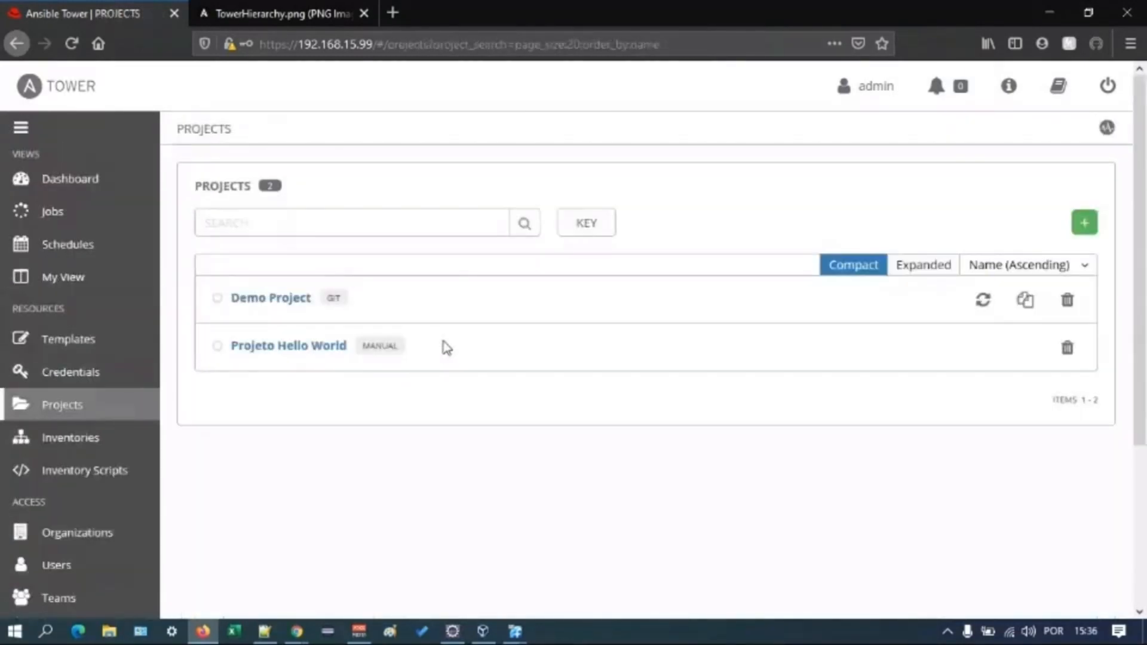
click(1066, 348)
click(772, 298)
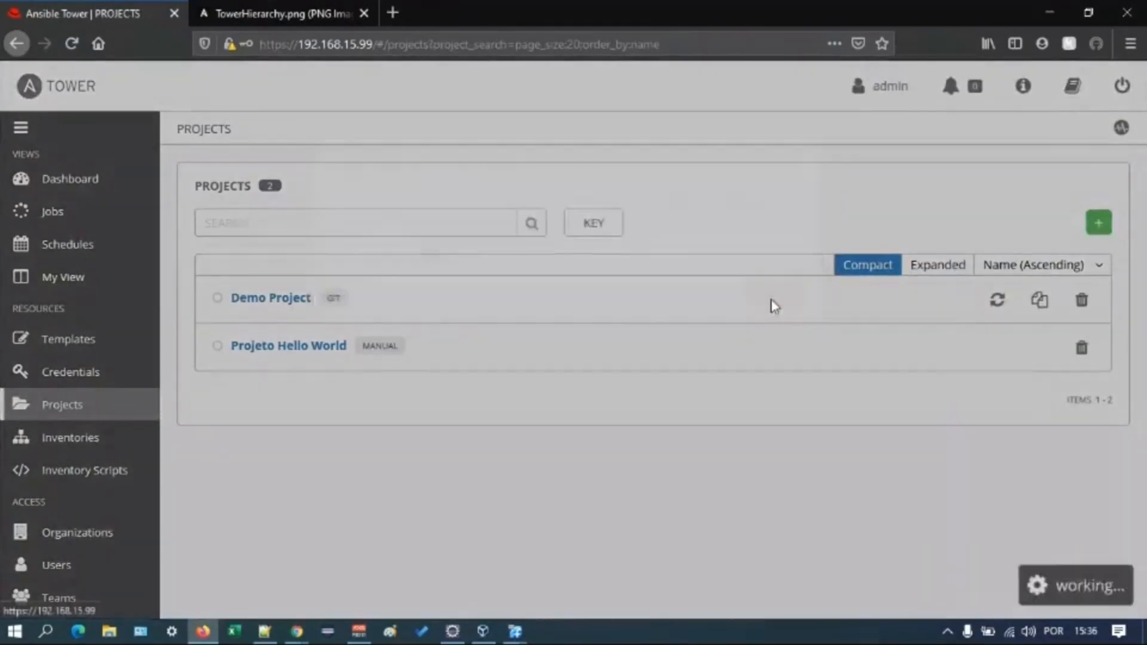
- Start a new project and name it Projeto Webinar
click(1083, 229)
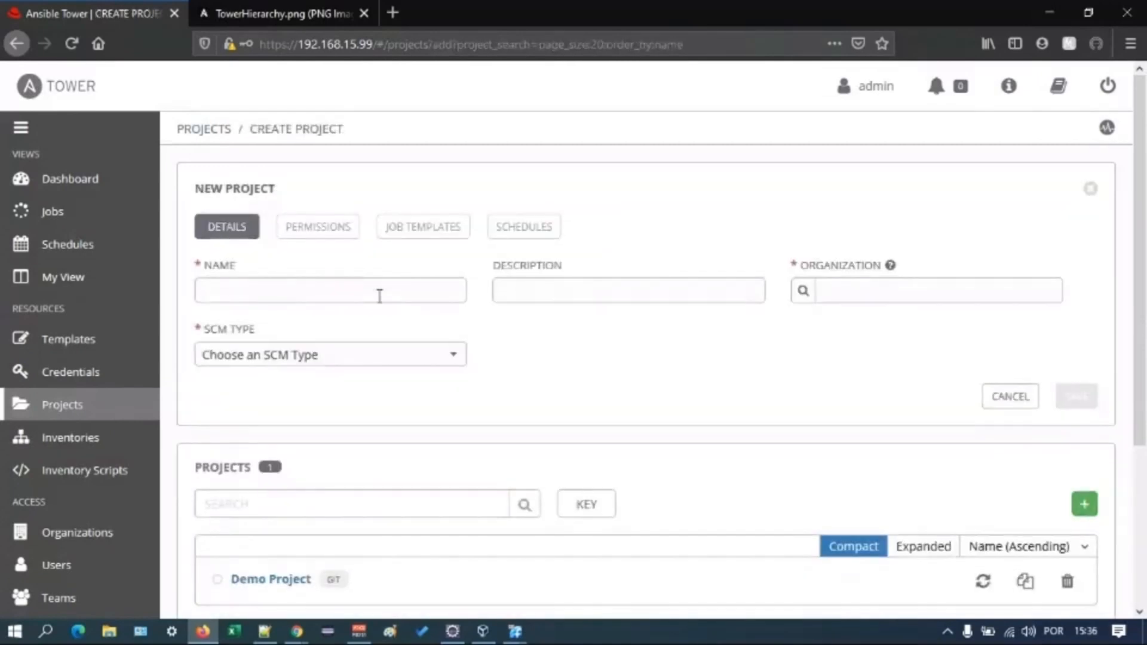
click(380, 296)
text(Projeto Webinar)
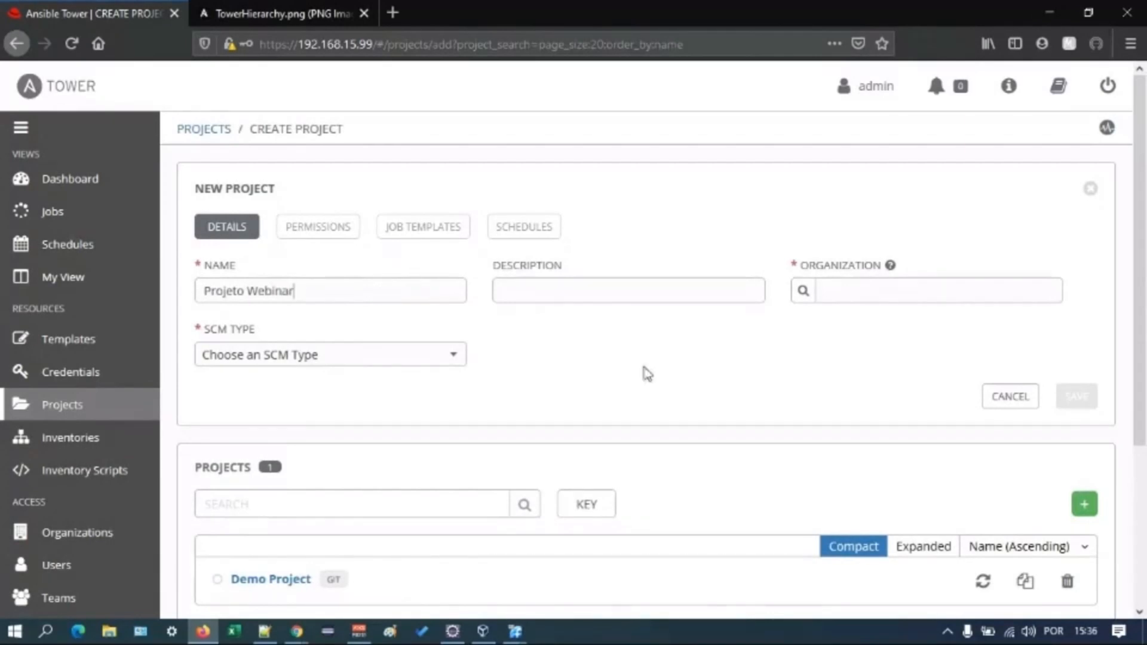
- Assign the new project to the organization Fábrica DS
click(804, 289)
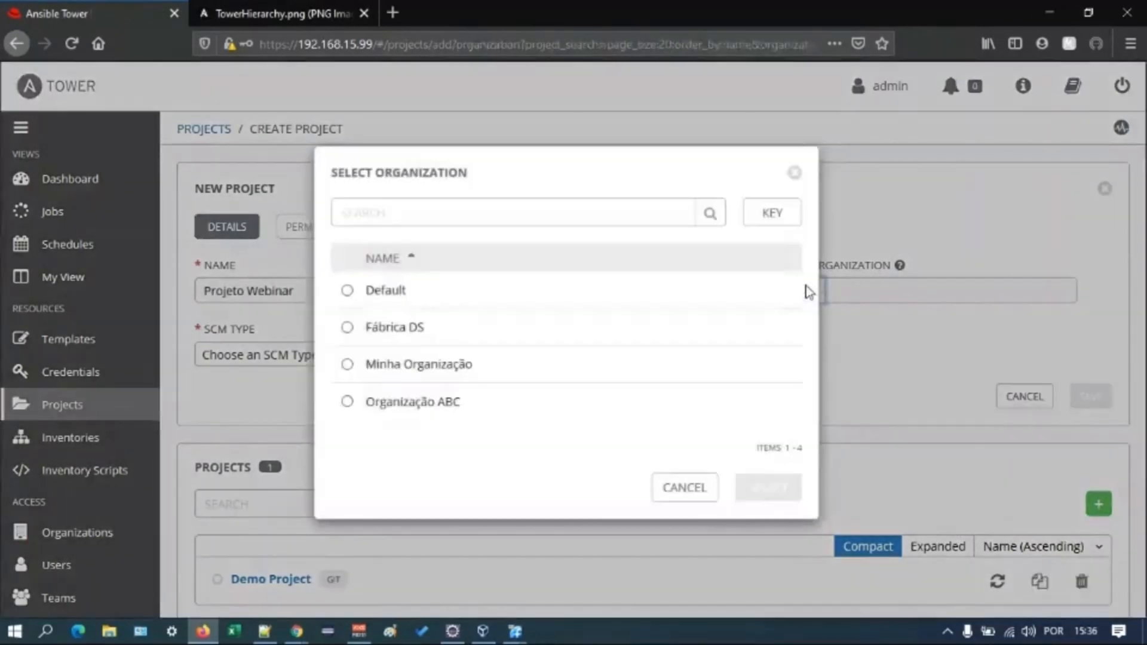
click(347, 326)
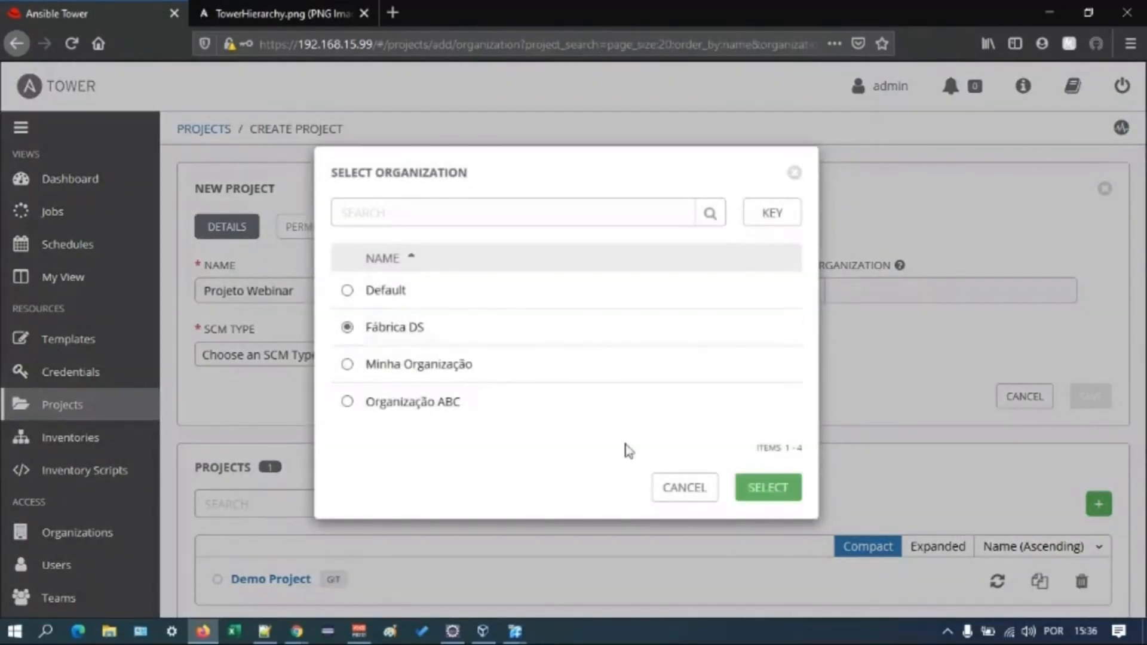
click(777, 489)
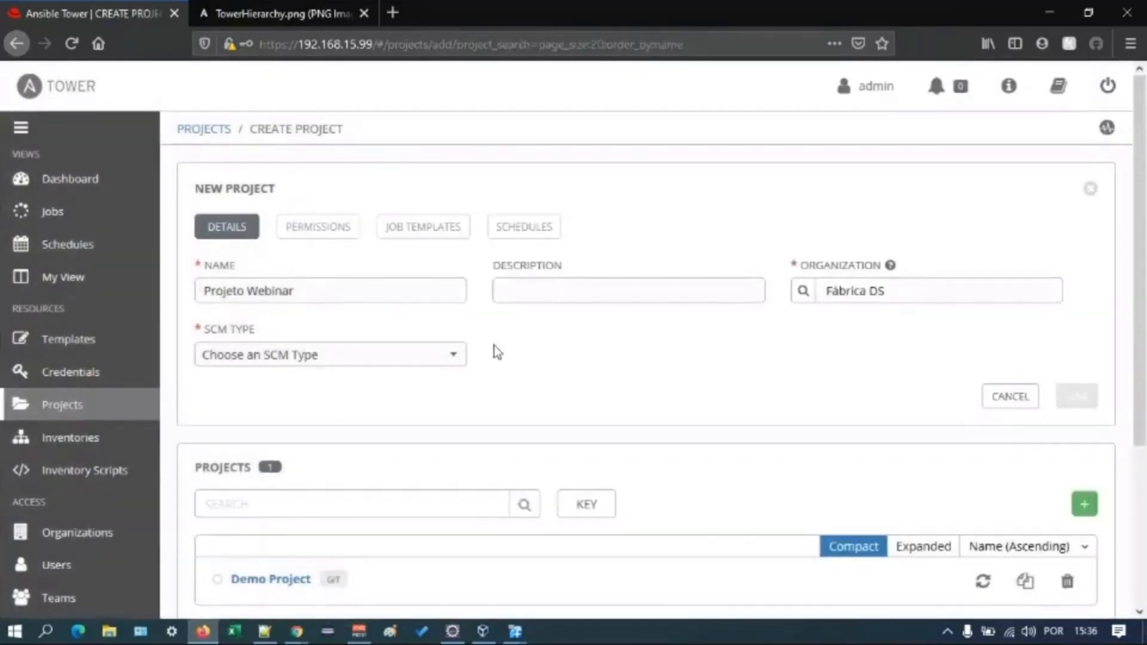
- Set the project's SCM type to Manual with playbook directory meuprimeiroprojeto, and save the project
click(458, 357)
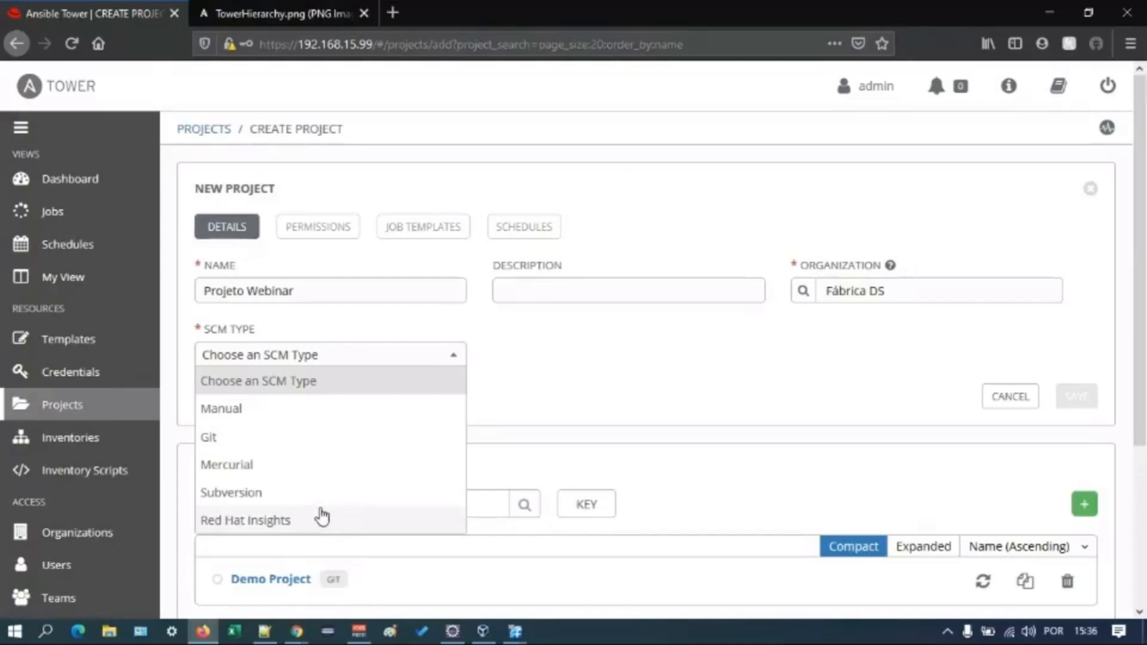
click(317, 421)
triple_click(648, 356)
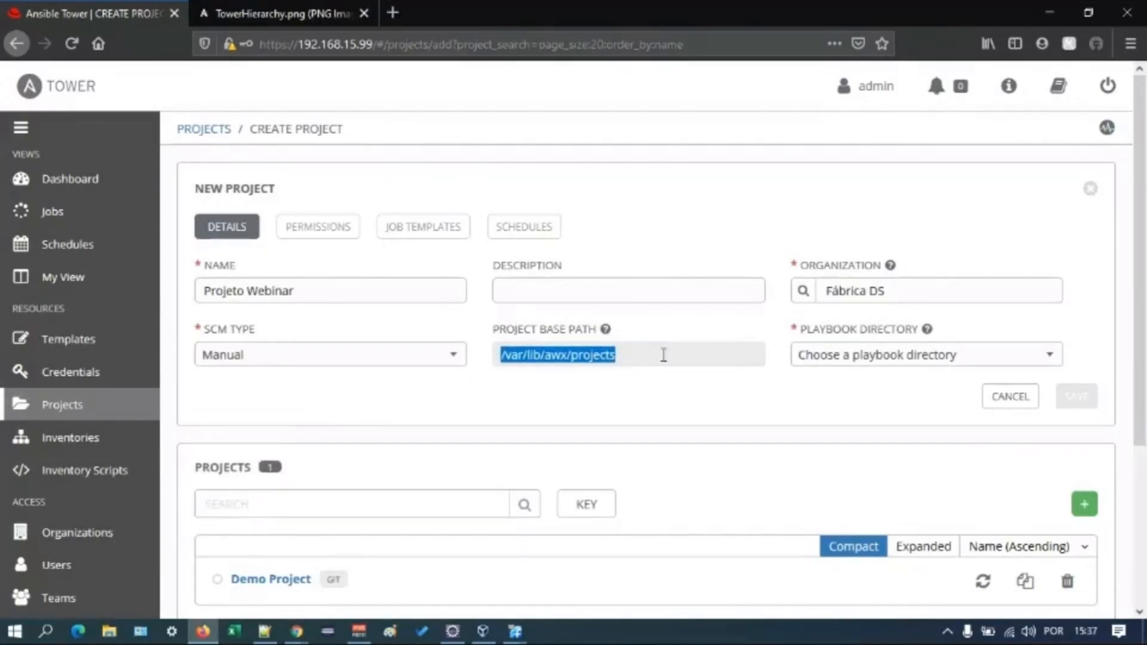
click(738, 400)
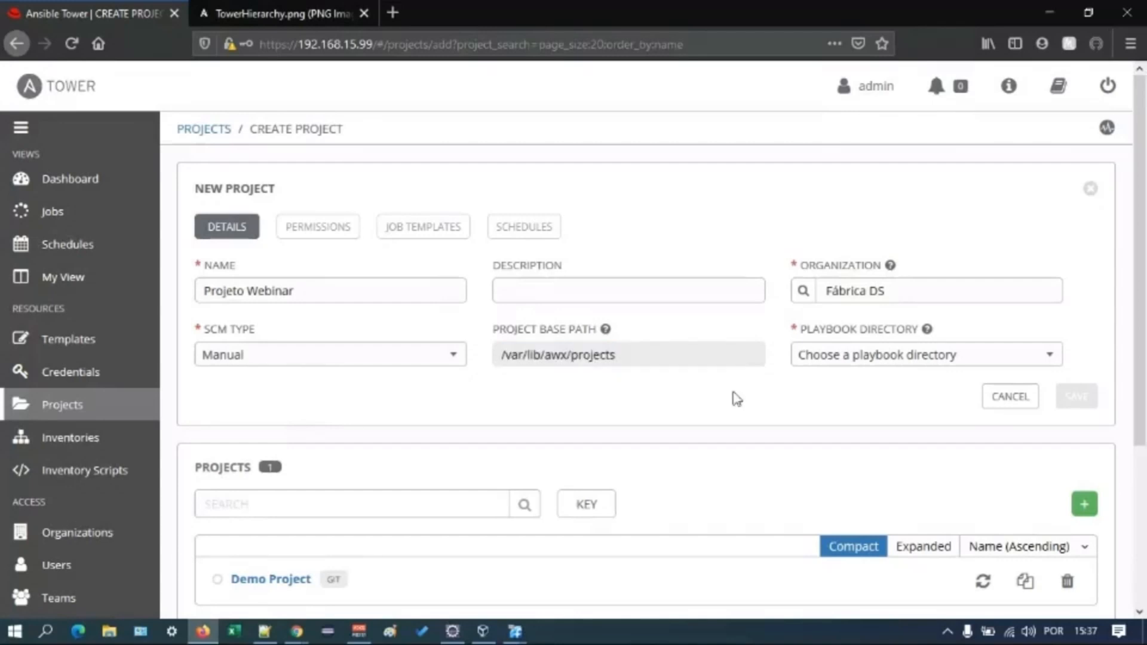
click(870, 362)
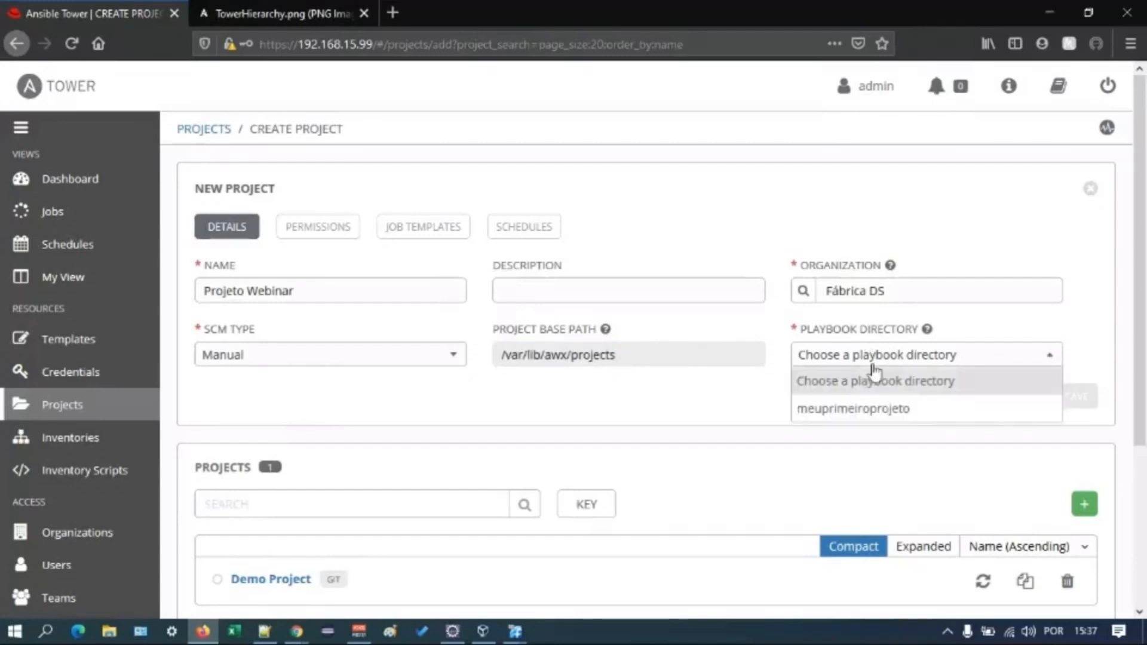
click(859, 411)
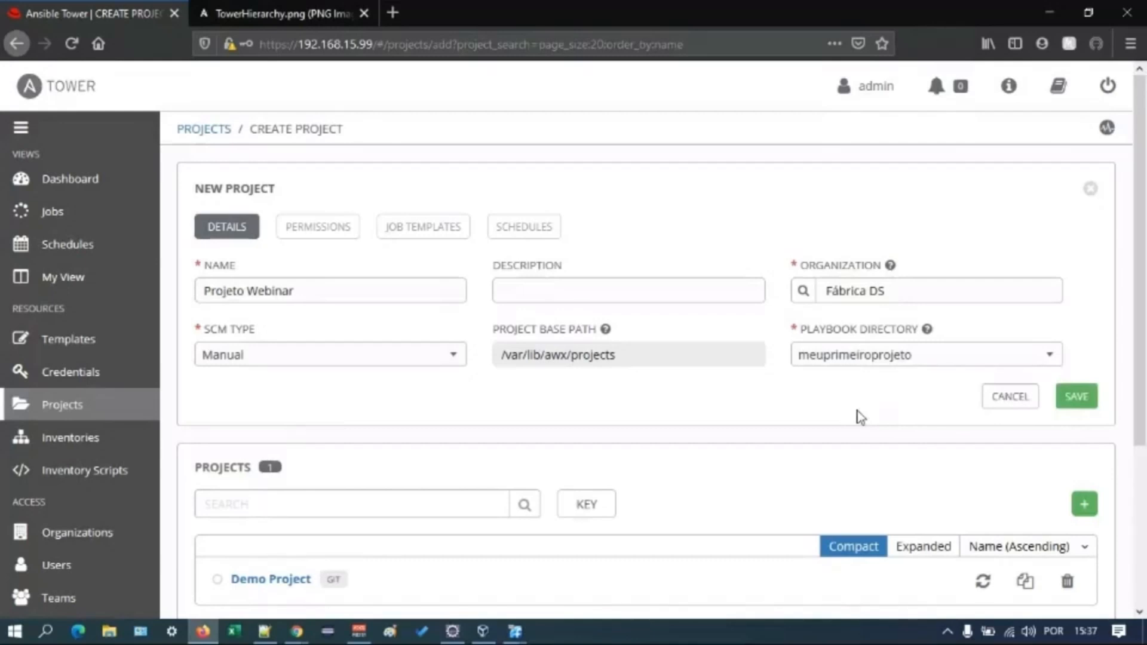
click(1077, 396)
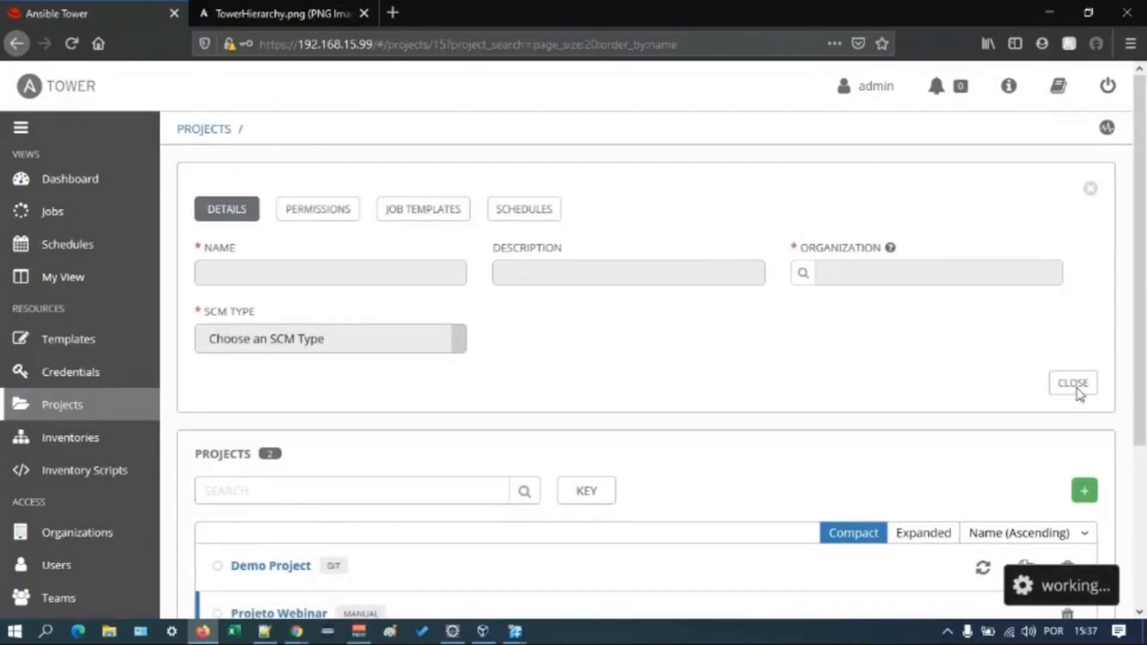
- Open the Fedora Credenciais credential for editing and change its organization to Fábrica DS
click(70, 372)
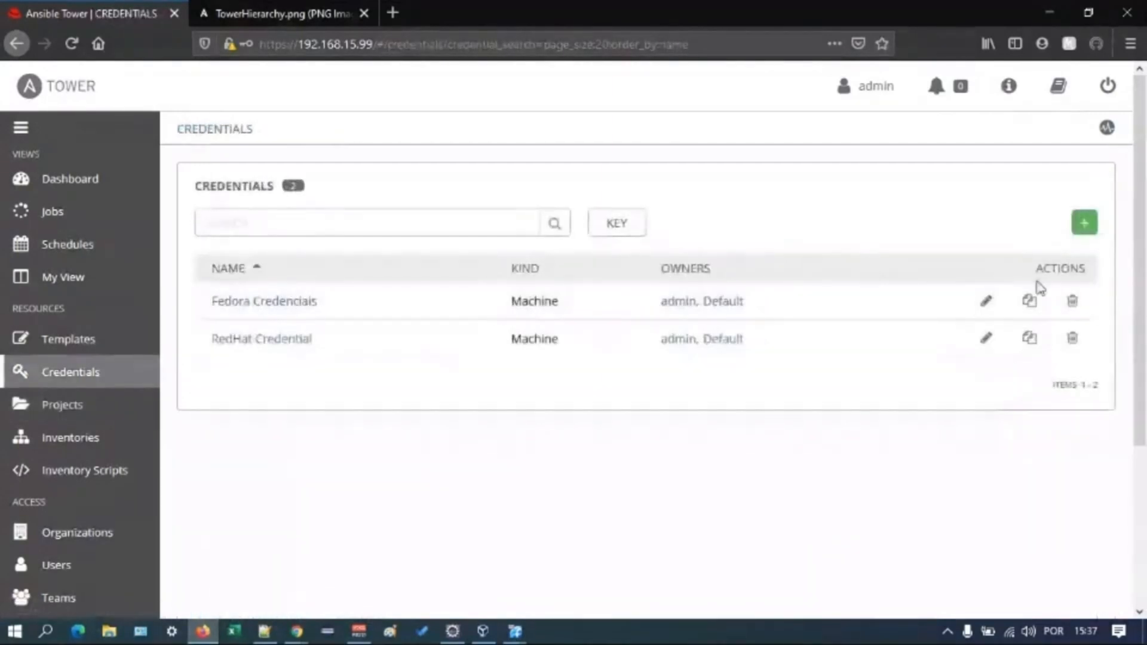
click(987, 301)
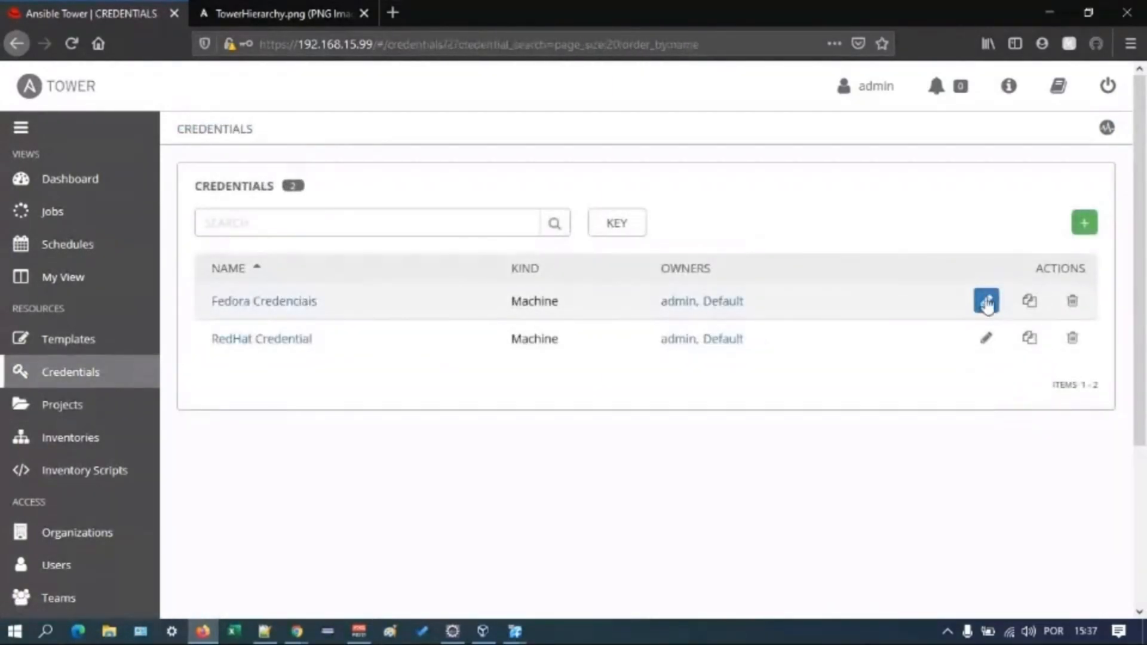
click(829, 288)
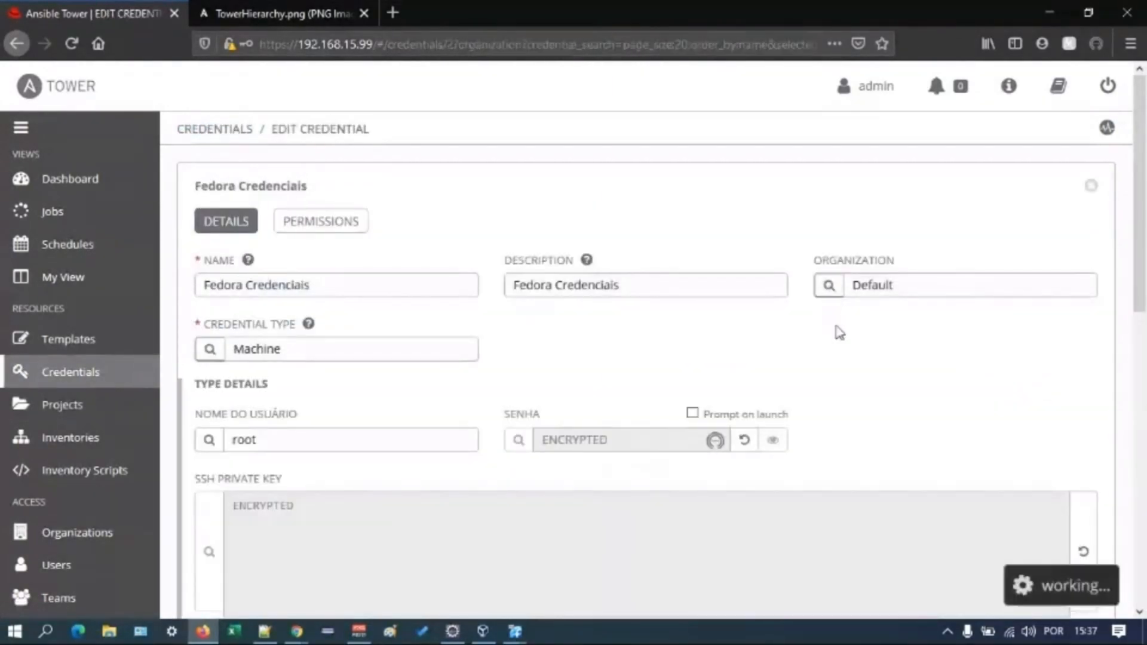
click(346, 329)
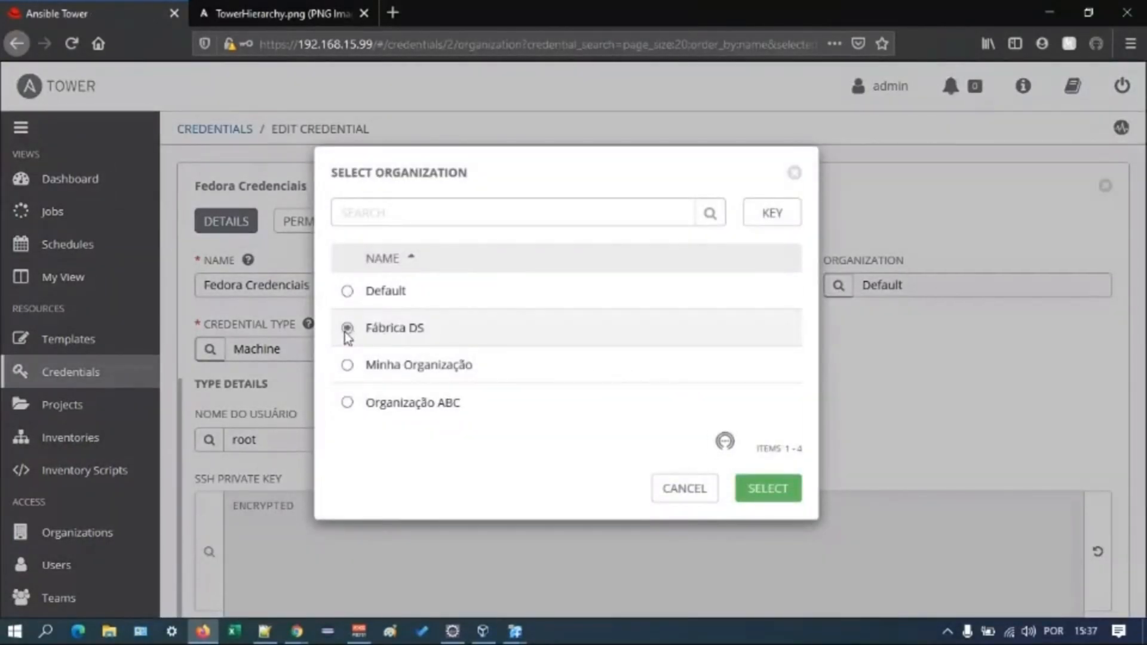
click(744, 479)
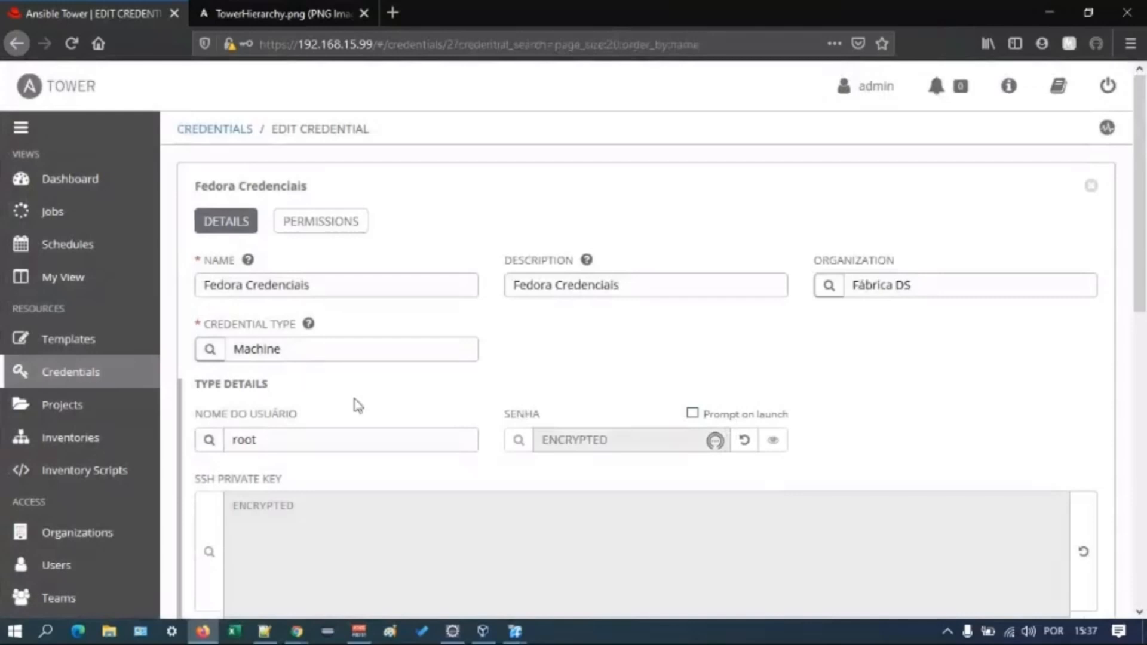
- Start a new job template named Hello World Webinar with the job type Run
click(109, 350)
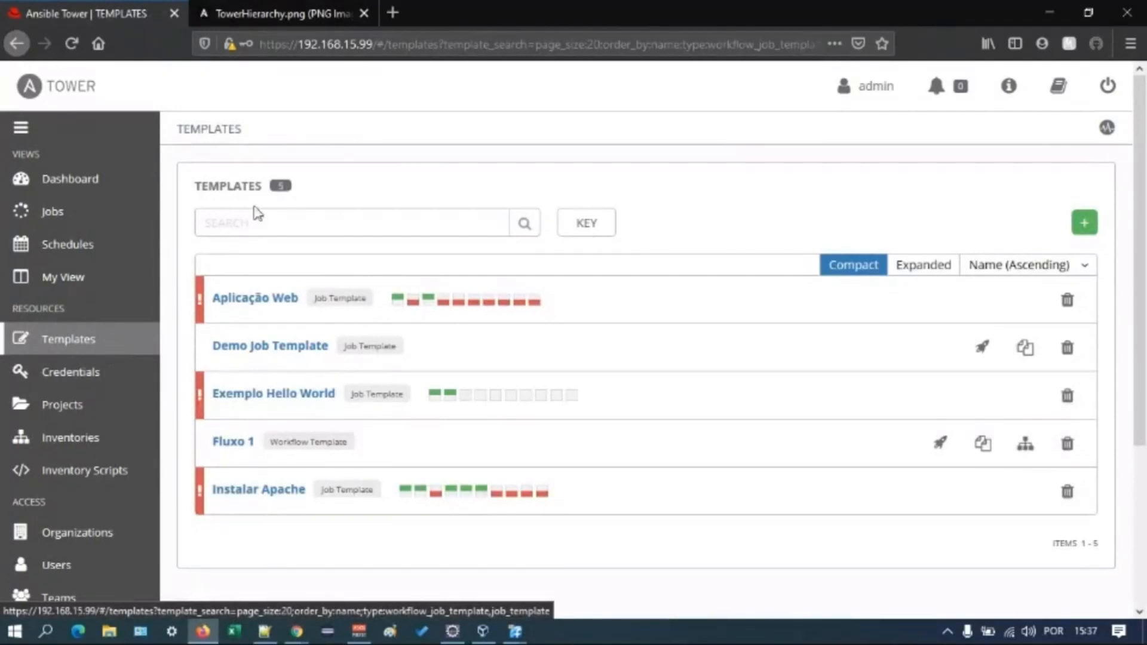
click(1079, 225)
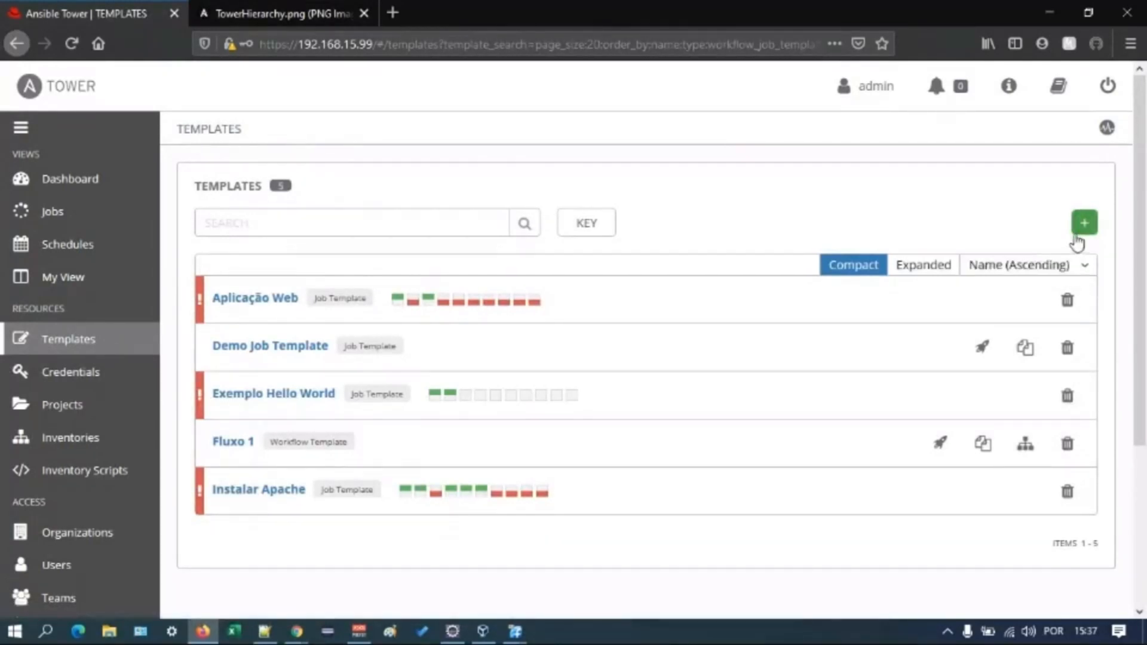
click(368, 291)
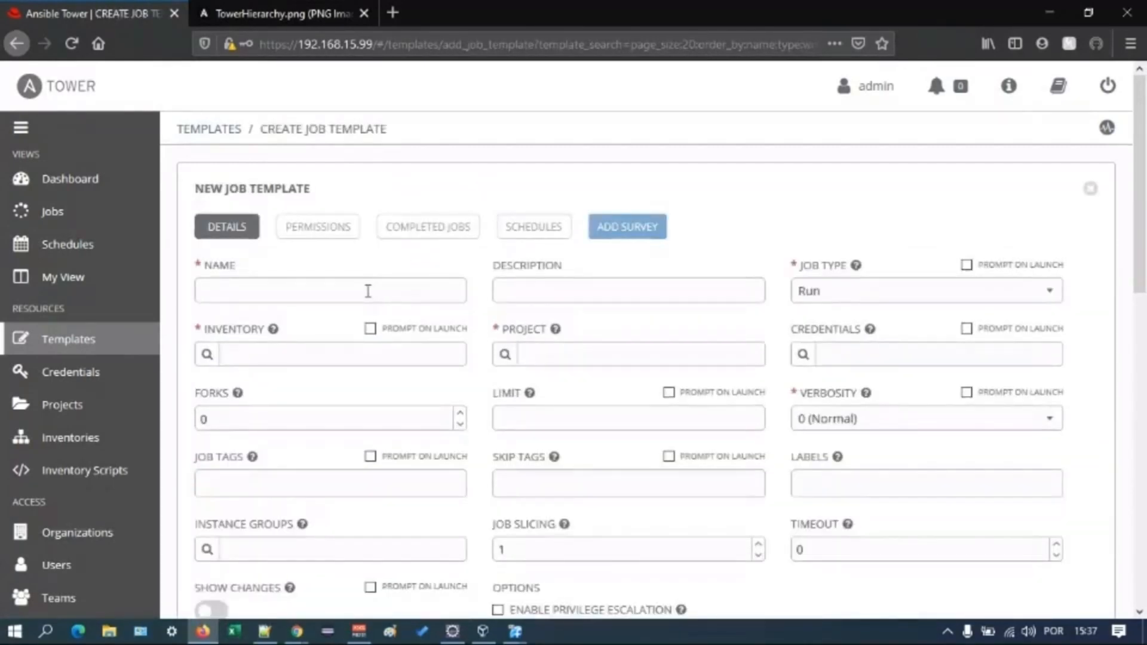
text(H)
key(BackSpace)
text(Hello World Webinar)
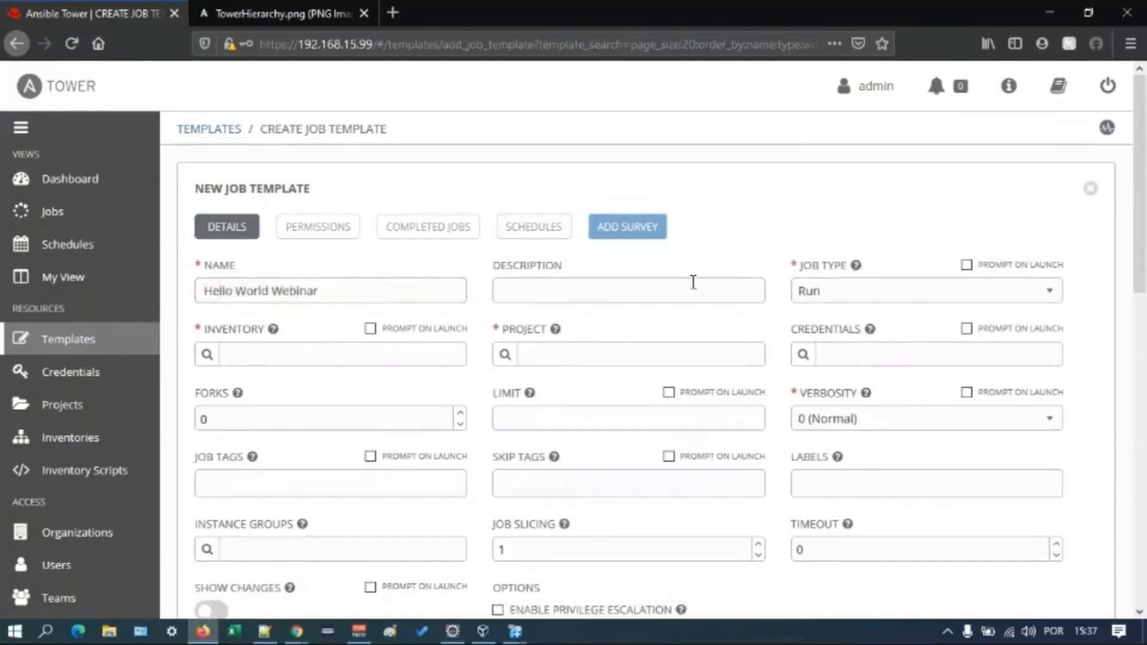
click(824, 297)
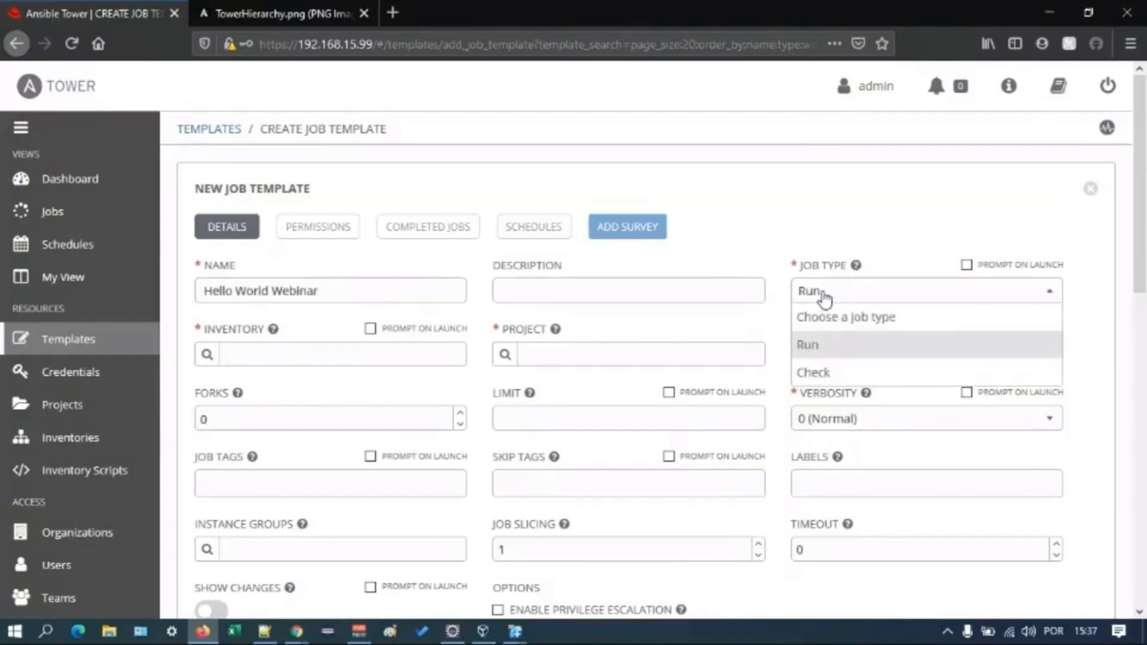
click(867, 351)
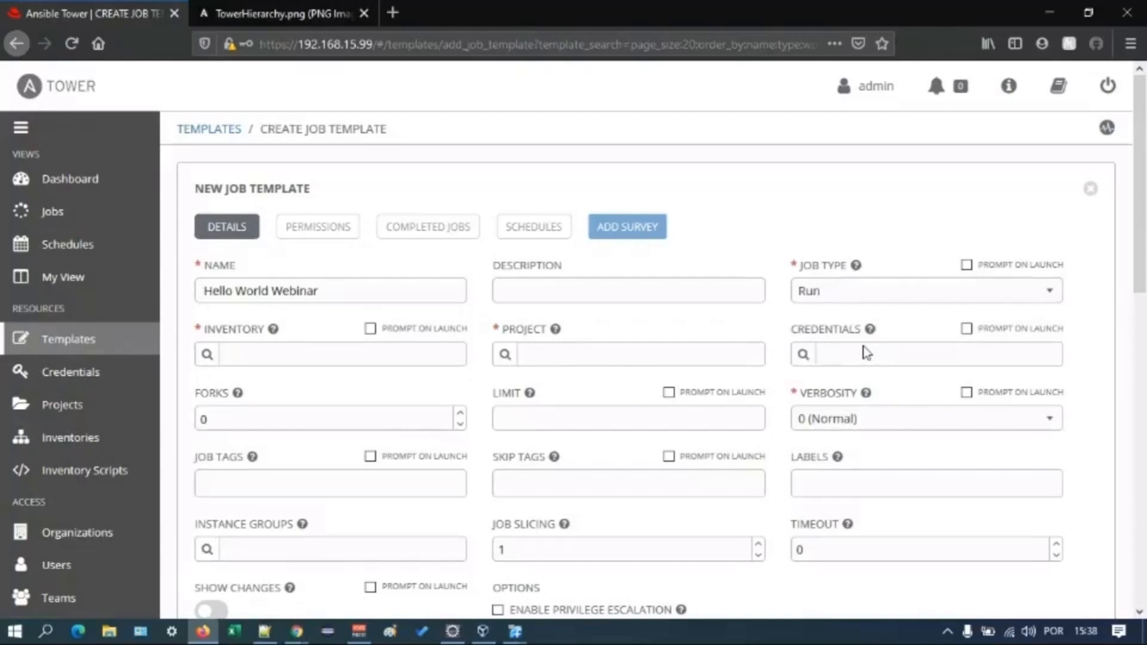
- Assign the Fedora inventory and the project Projeto Webinar to the job template
click(216, 356)
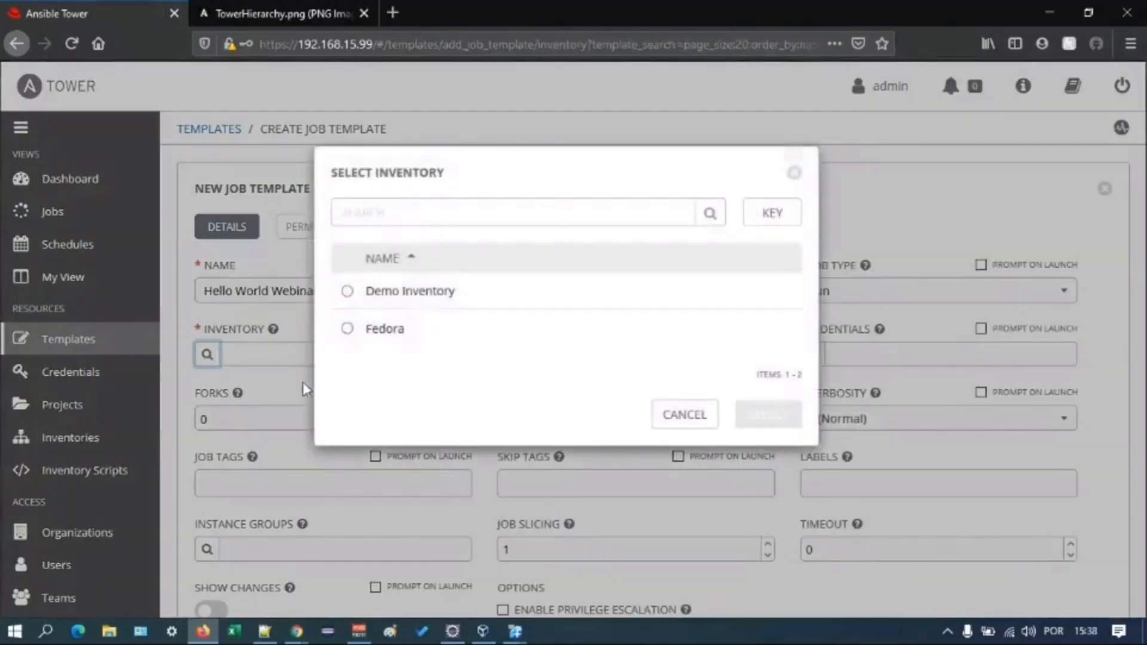
click(347, 329)
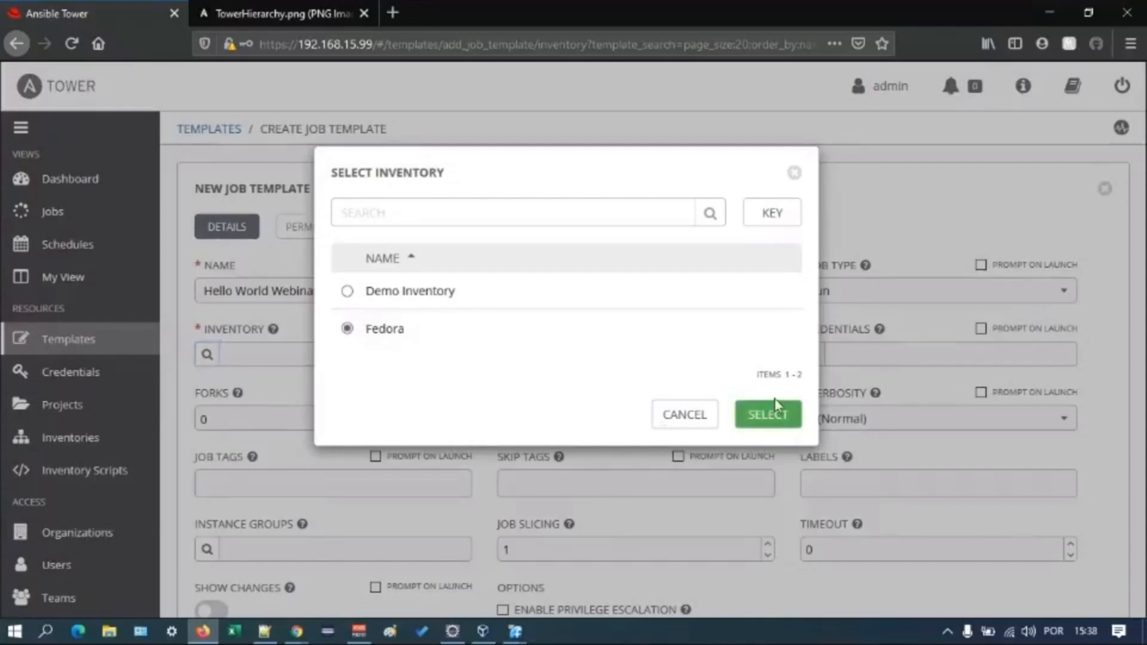
click(768, 413)
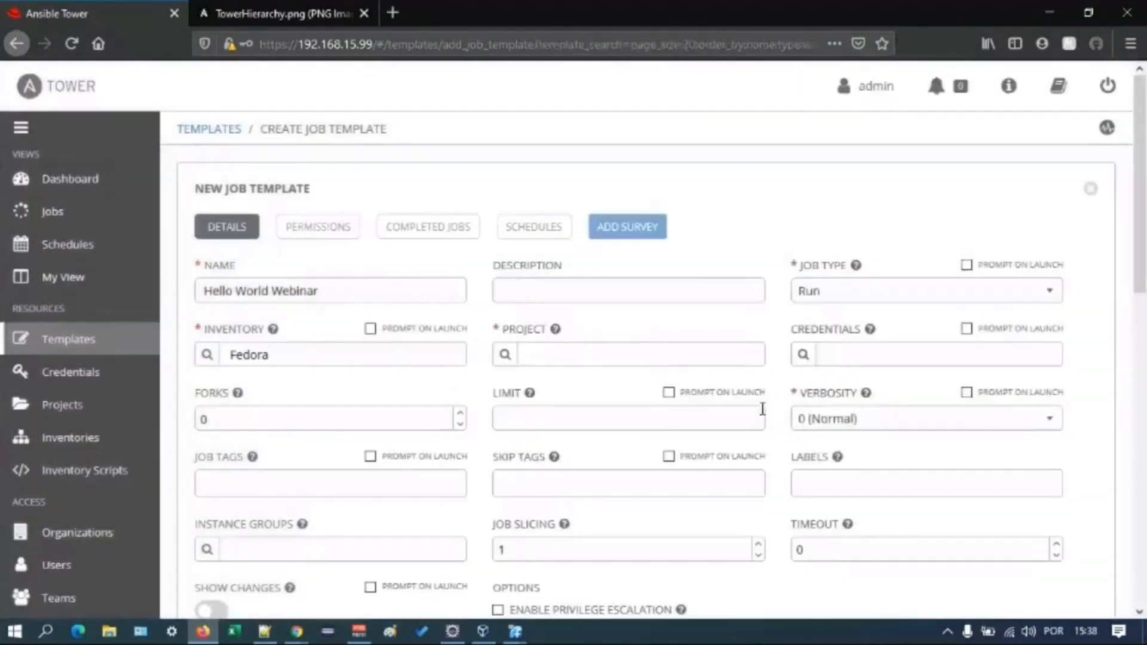
click(504, 355)
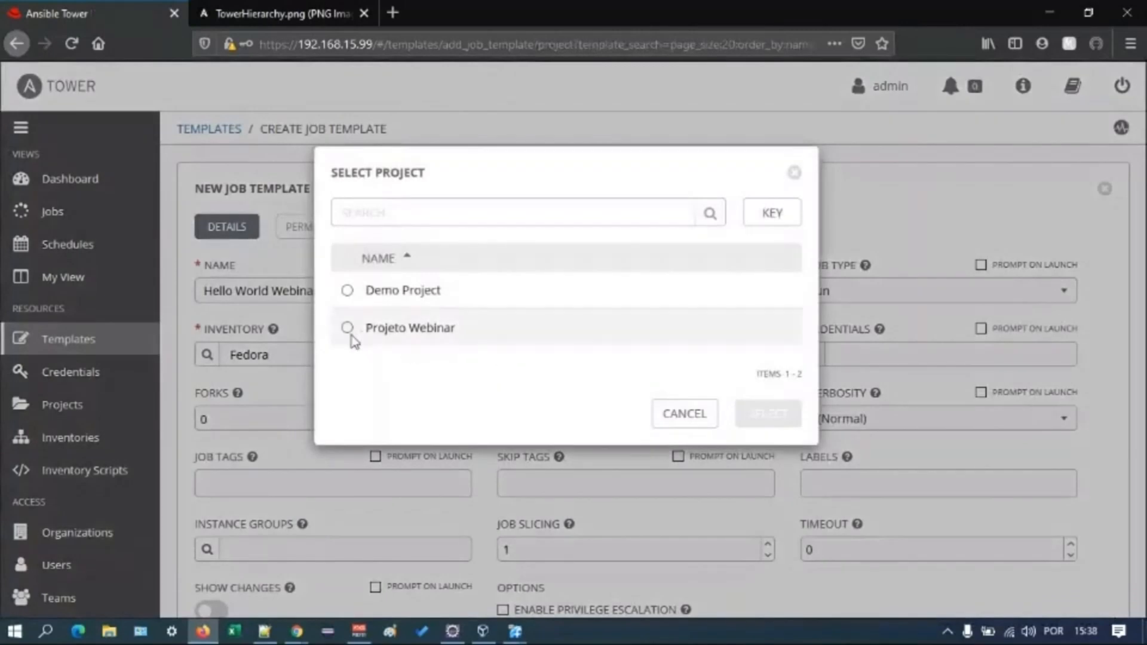
click(348, 329)
click(764, 414)
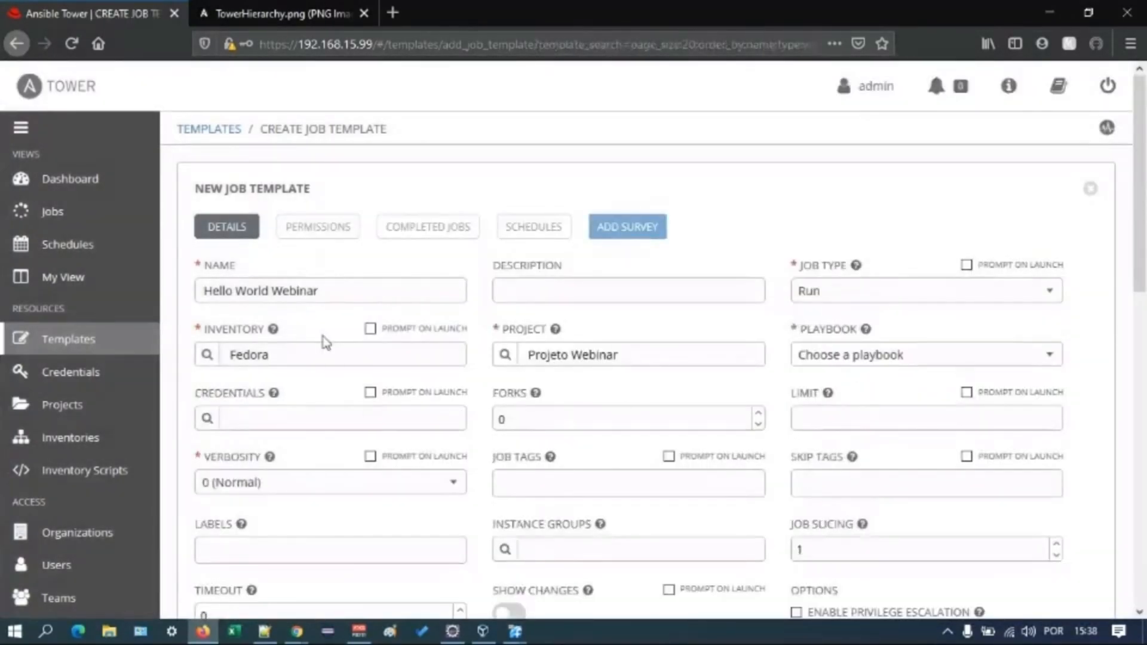
- Add the machine credential Fedora Credenciais to the job template
click(207, 418)
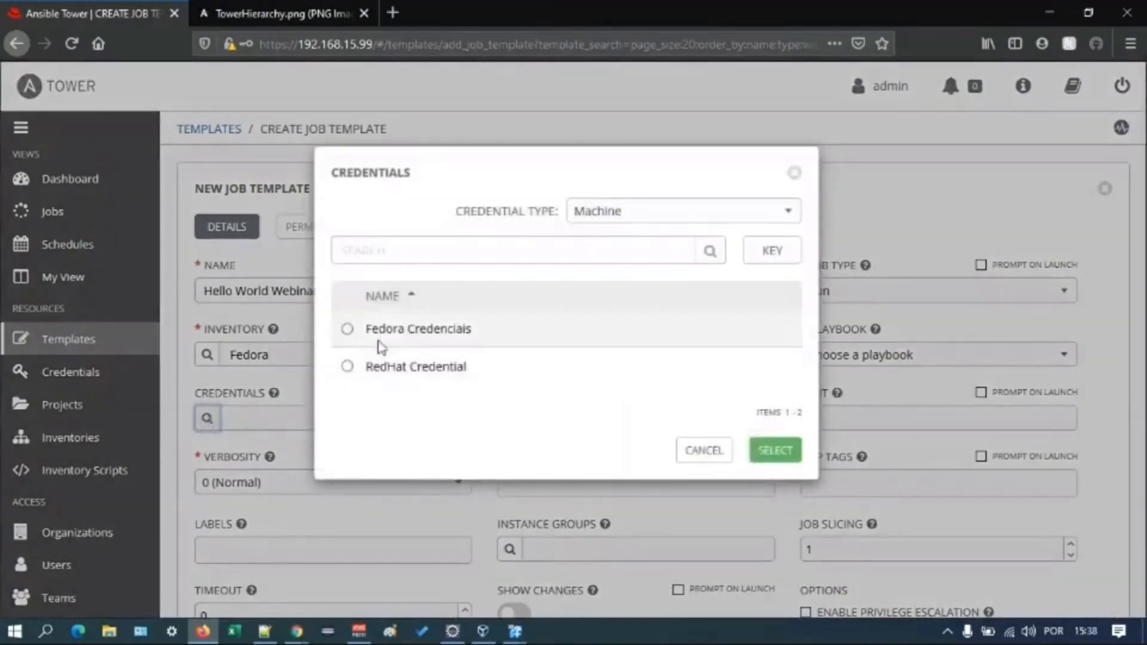
click(358, 333)
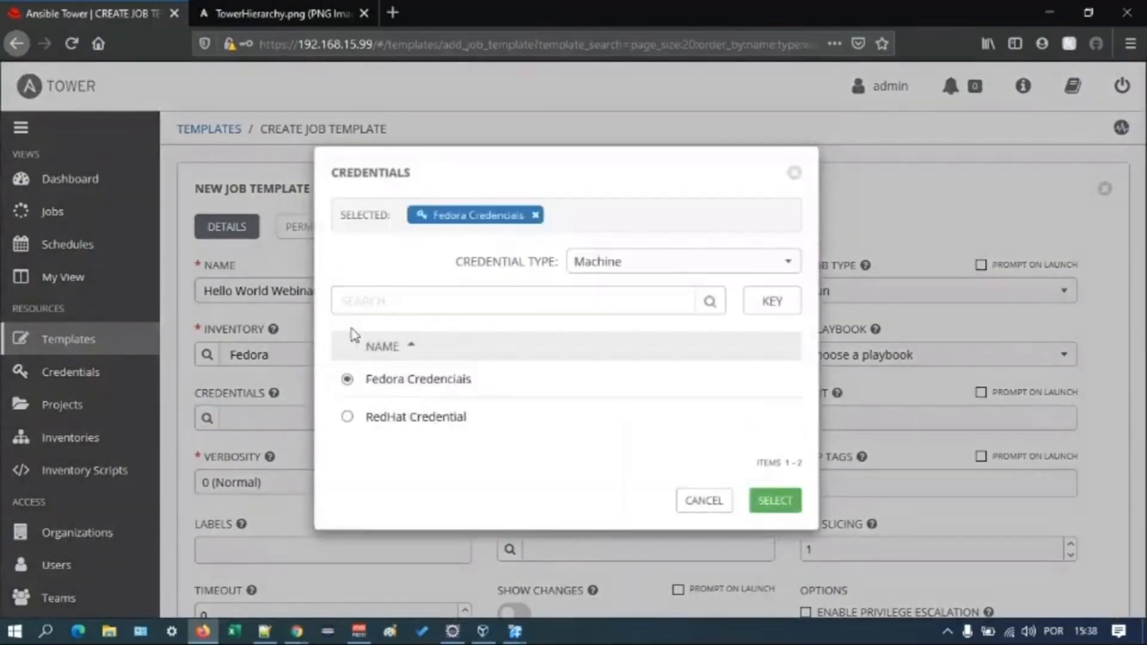
click(795, 503)
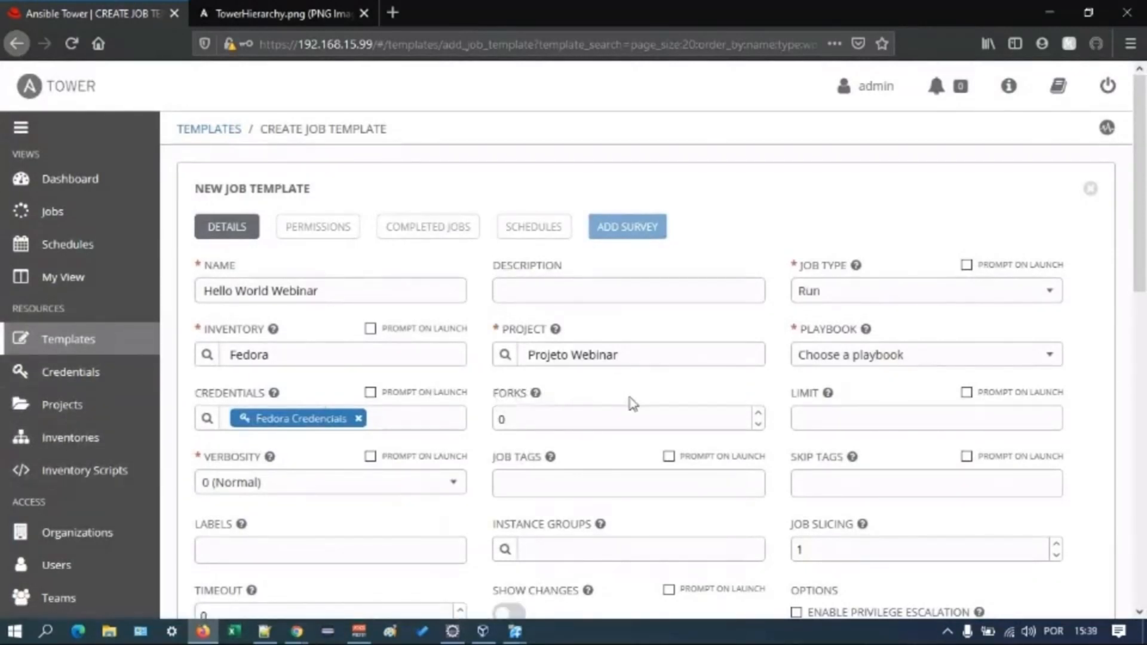
- Enter 1000 as the job template's forks value, and clear the field again
scroll(631, 403, down, 2)
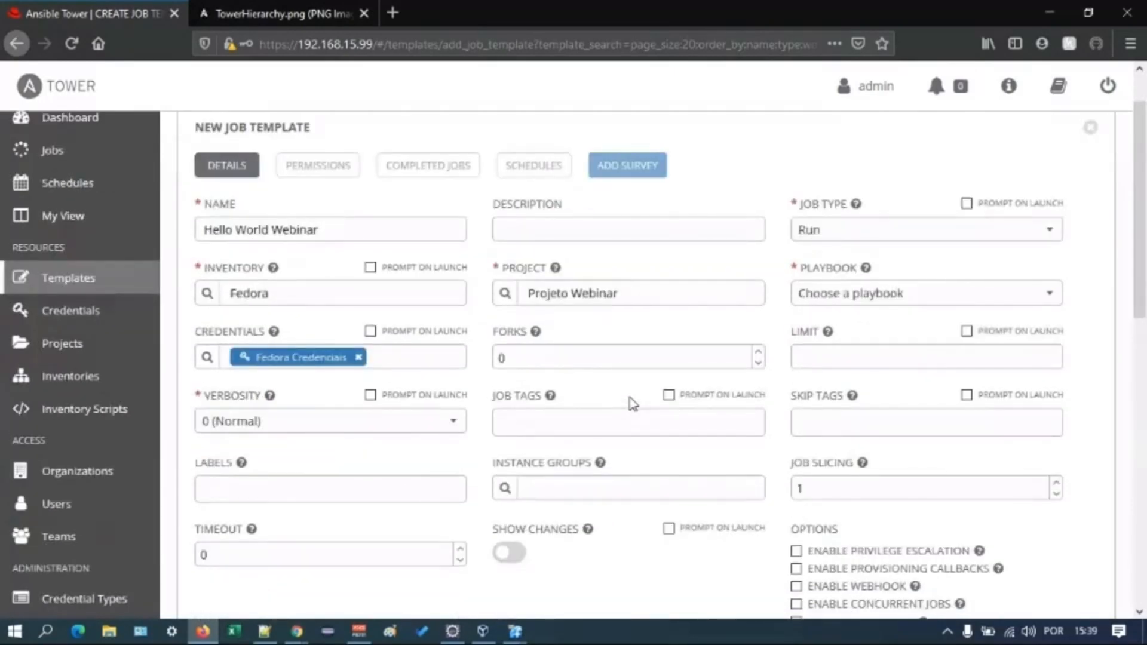
scroll(632, 404, down, 1)
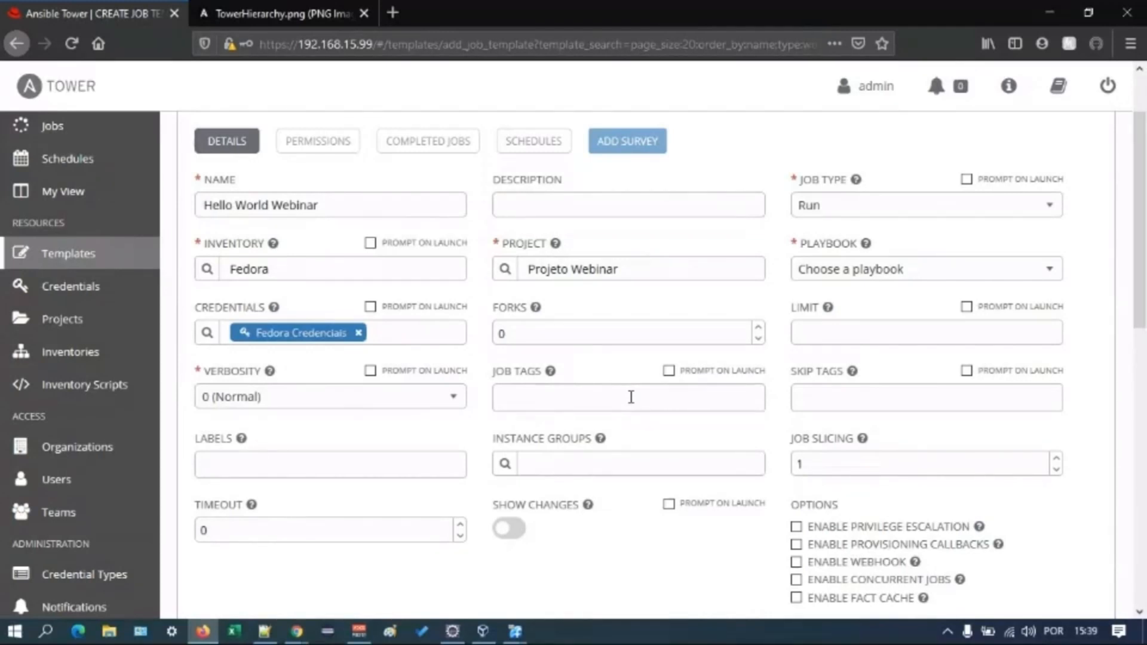
double_click(598, 338)
text(1000)
key(ctrl+a)
key(BackSpace)
- Enable privilege escalation in the job template's options
scroll(711, 462, down, 1)
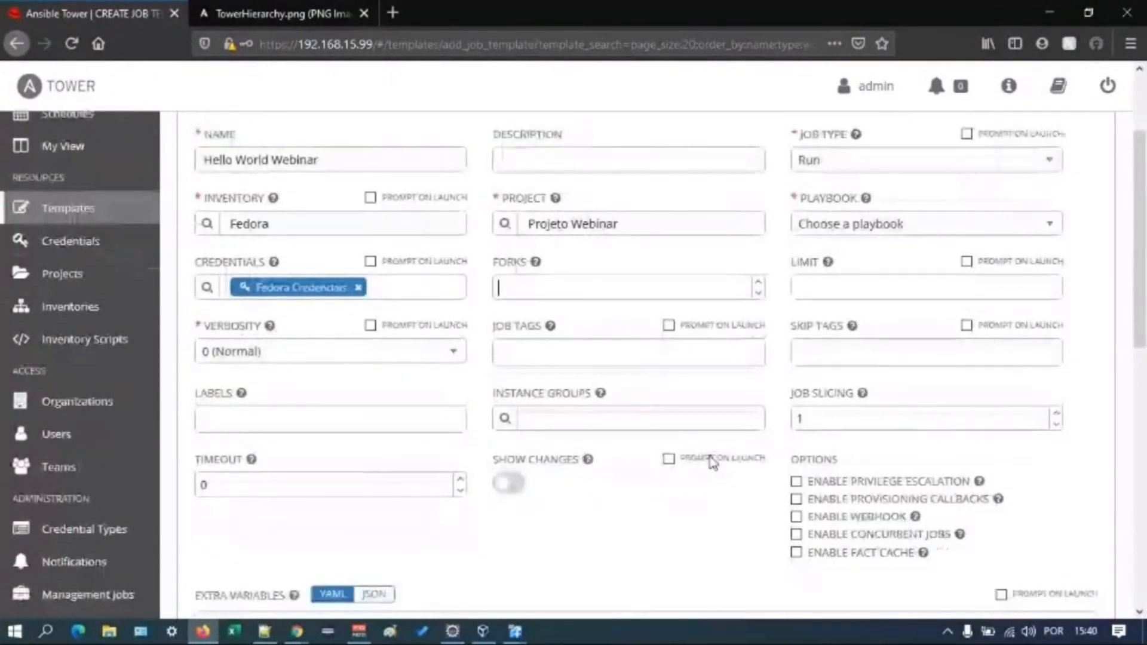
scroll(711, 461, down, 1)
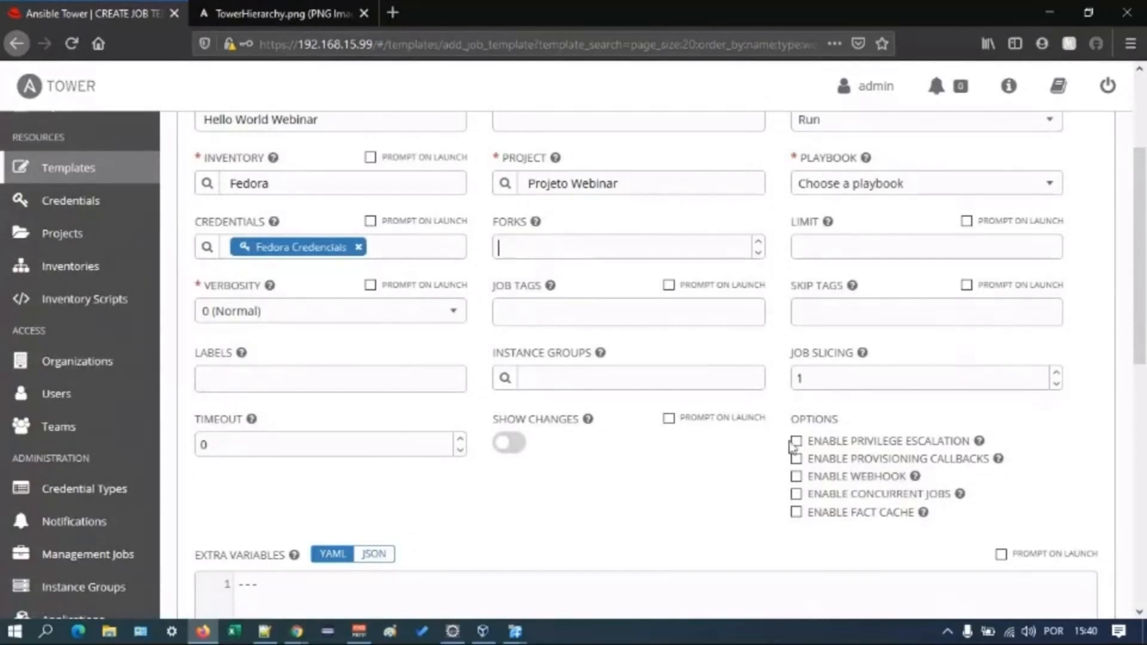
click(796, 443)
scroll(674, 542, down, 3)
- Choose webserver.yml as the job template's playbook
scroll(1028, 479, up, 3)
scroll(567, 460, up, 3)
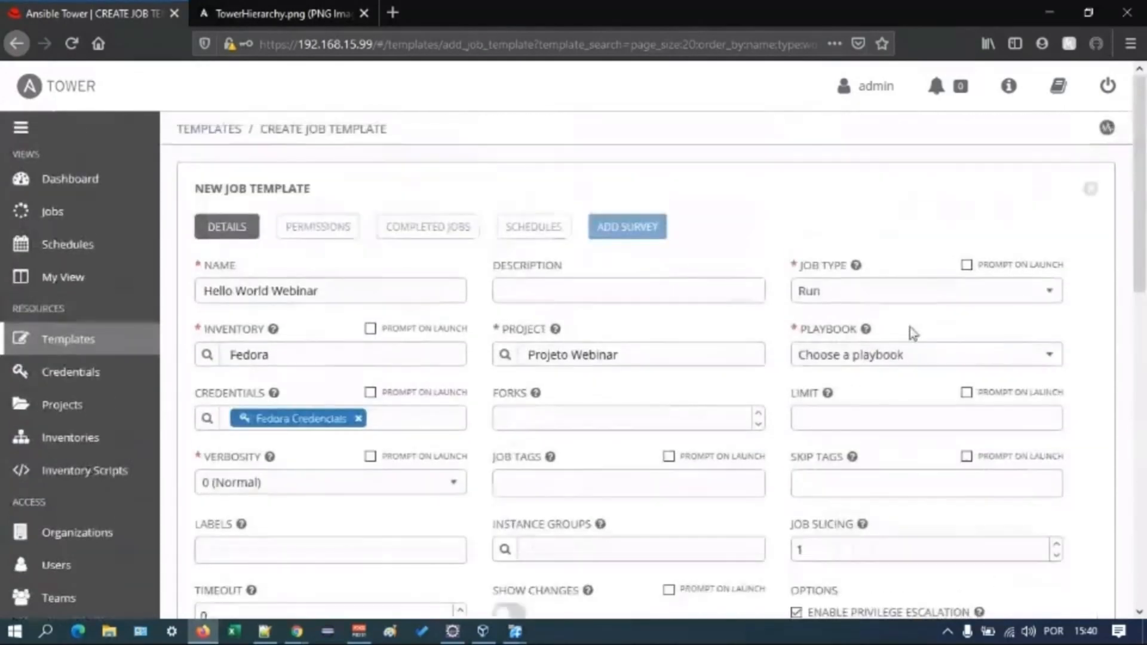
click(868, 371)
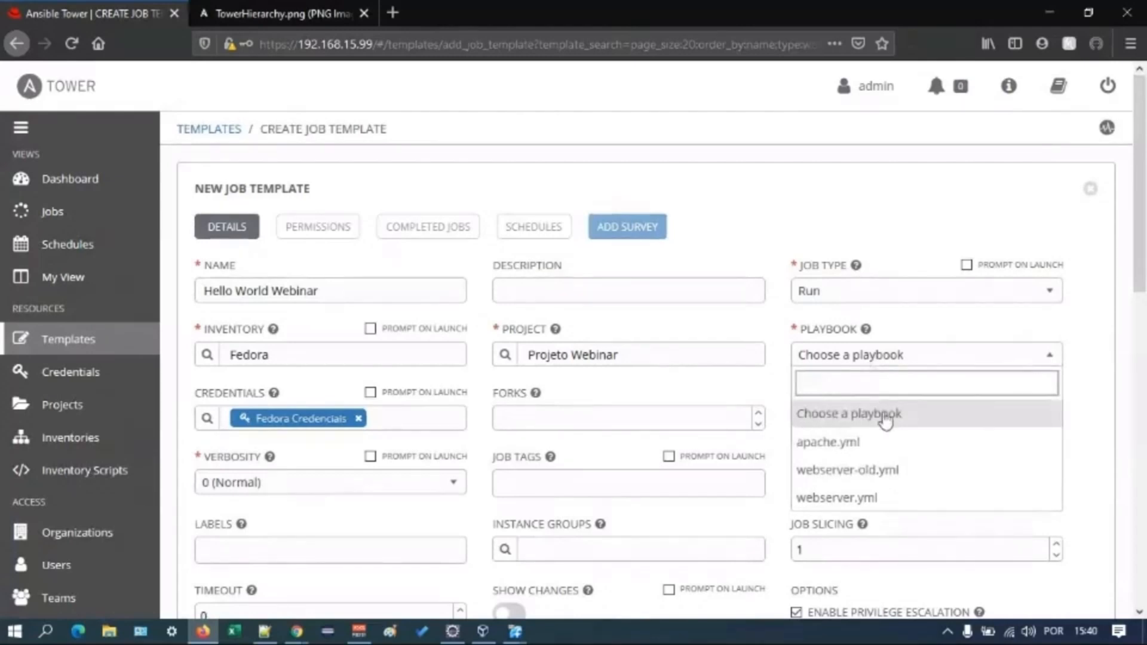
click(871, 502)
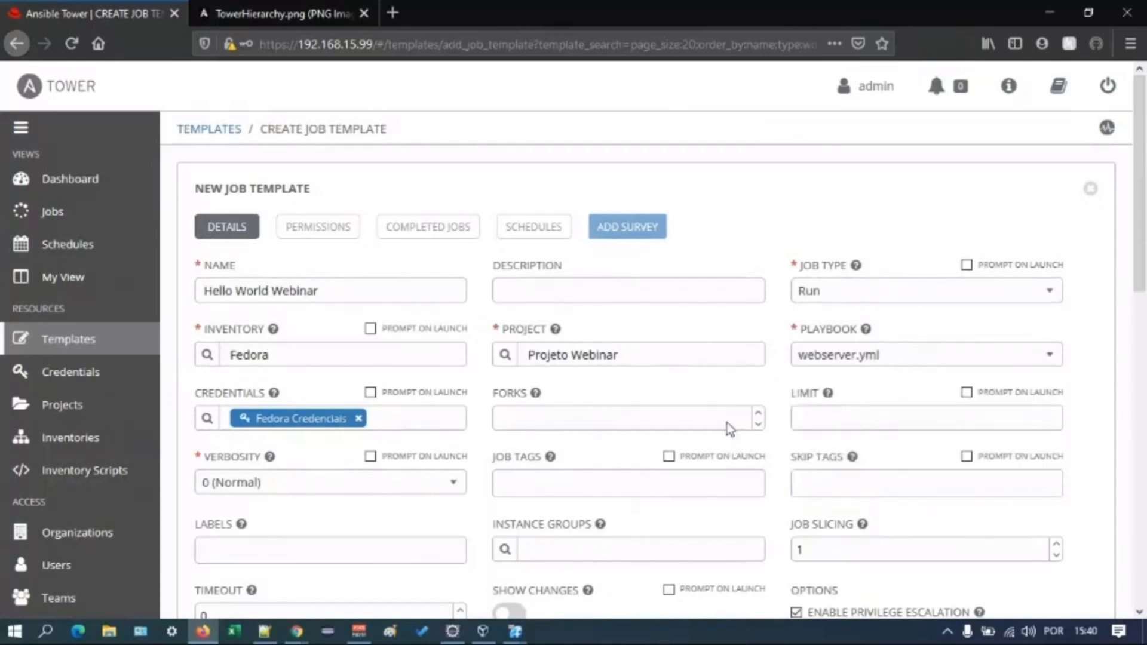
- Save the new Hello World Webinar job template
scroll(752, 433, down, 5)
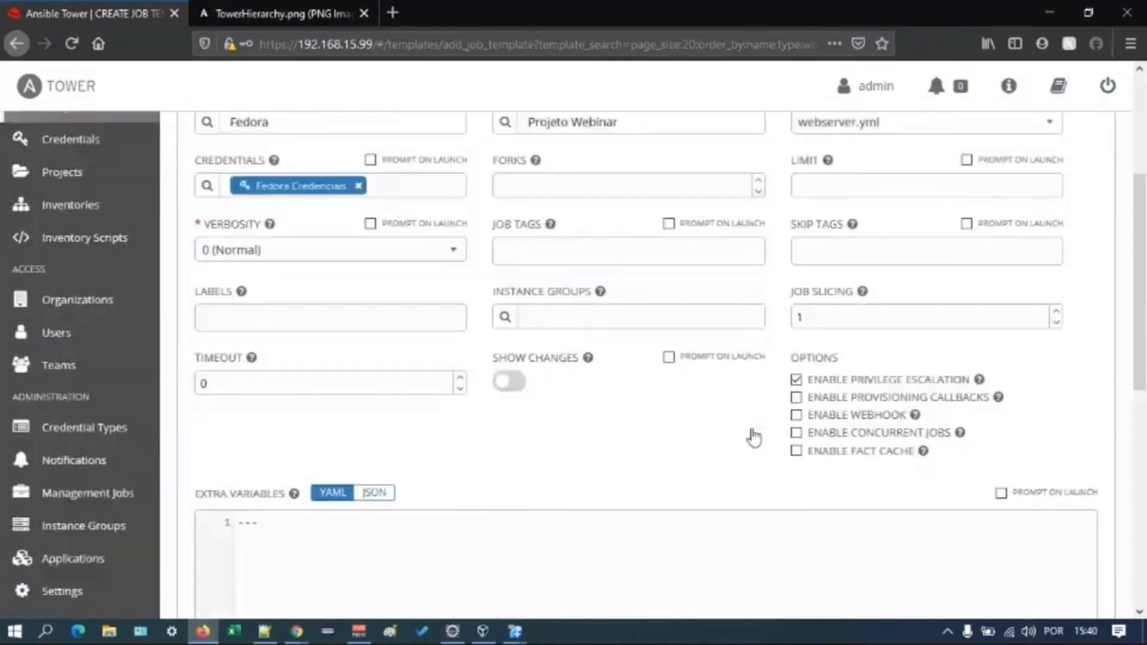
scroll(752, 429, down, 2)
click(1072, 463)
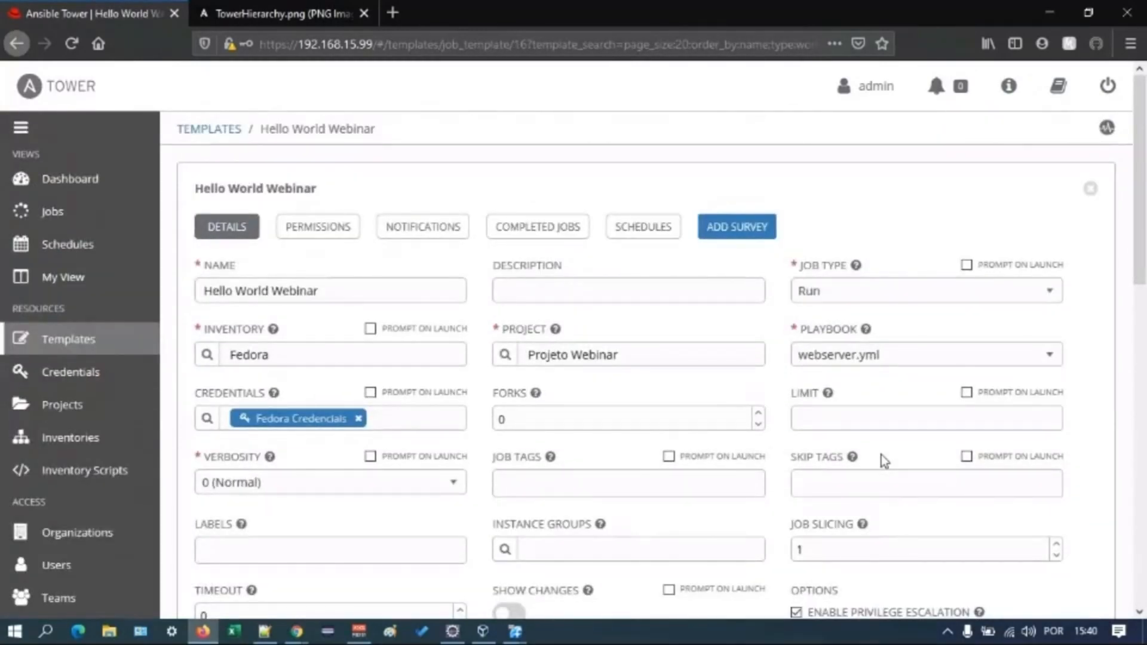
- Launch a job from the saved Hello World Webinar template
scroll(881, 454, down, 4)
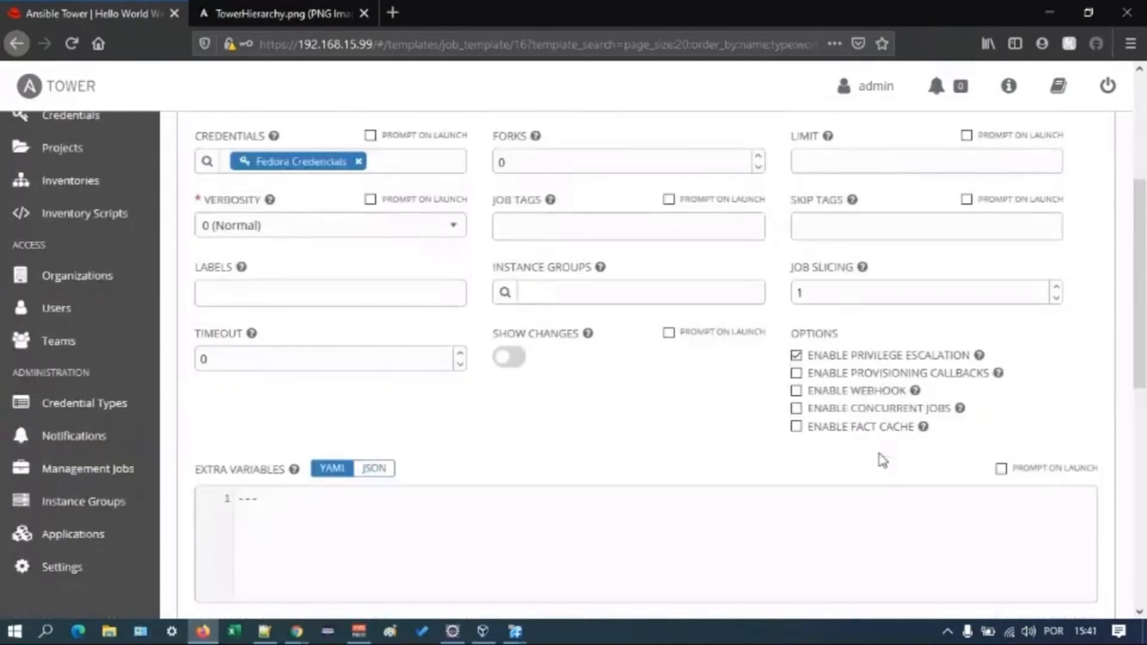
scroll(1057, 478, down, 3)
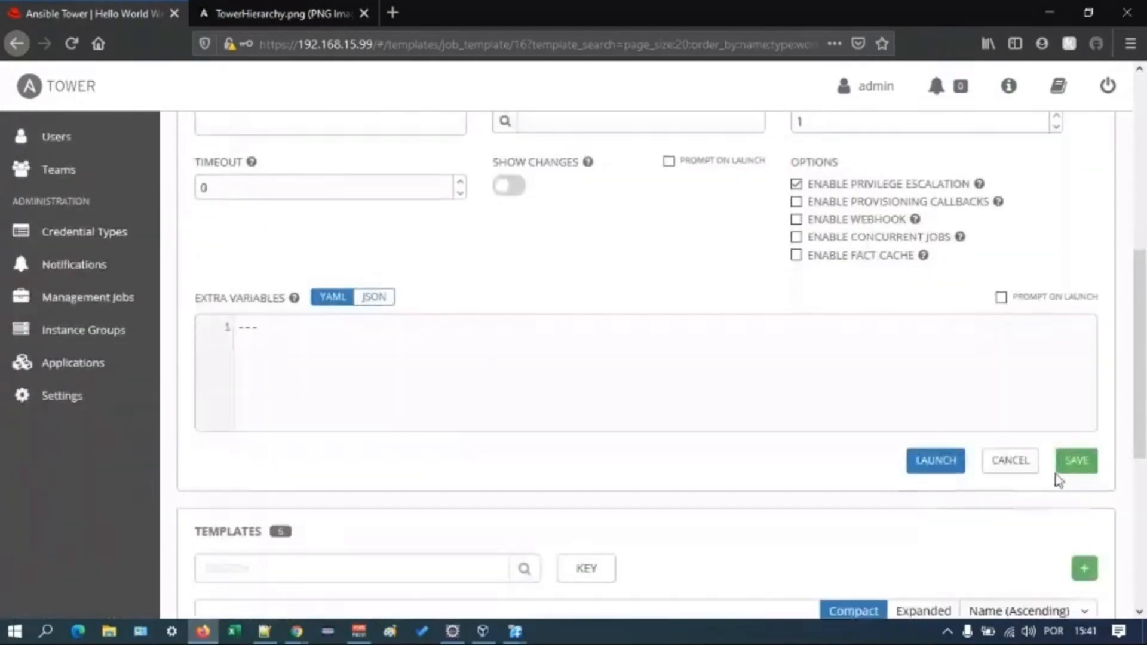
click(953, 463)
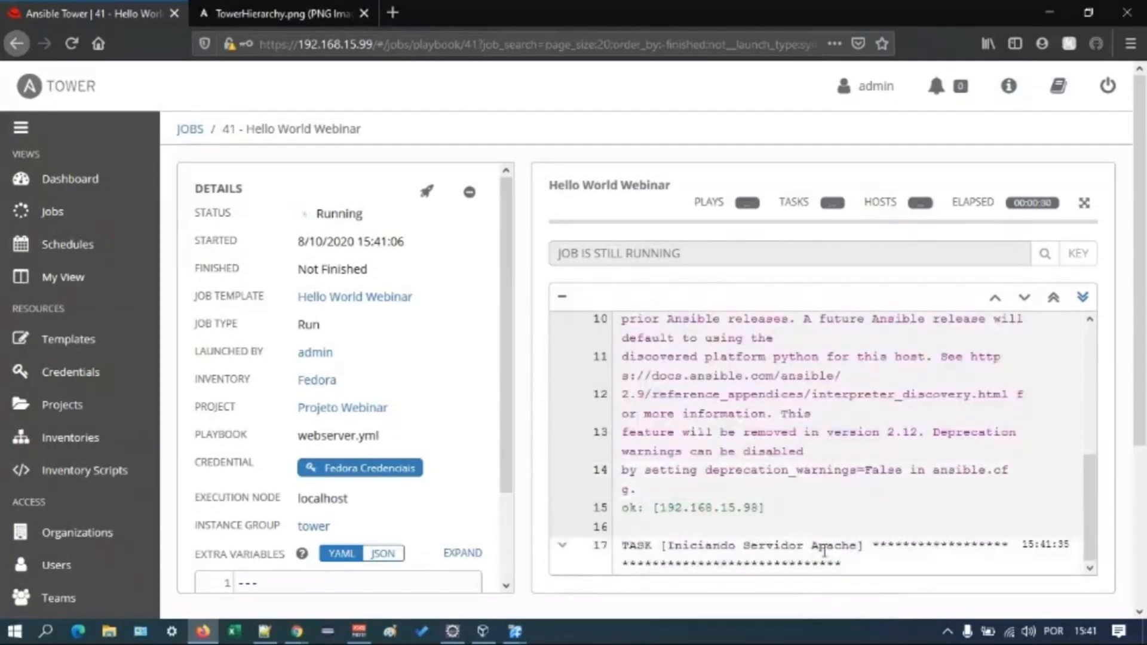
- Follow the Hello World Webinar job output, examining the Apache, web server configuration and Postgres tasks and the play recap
double_click(672, 545)
drag(753, 545, 950, 577)
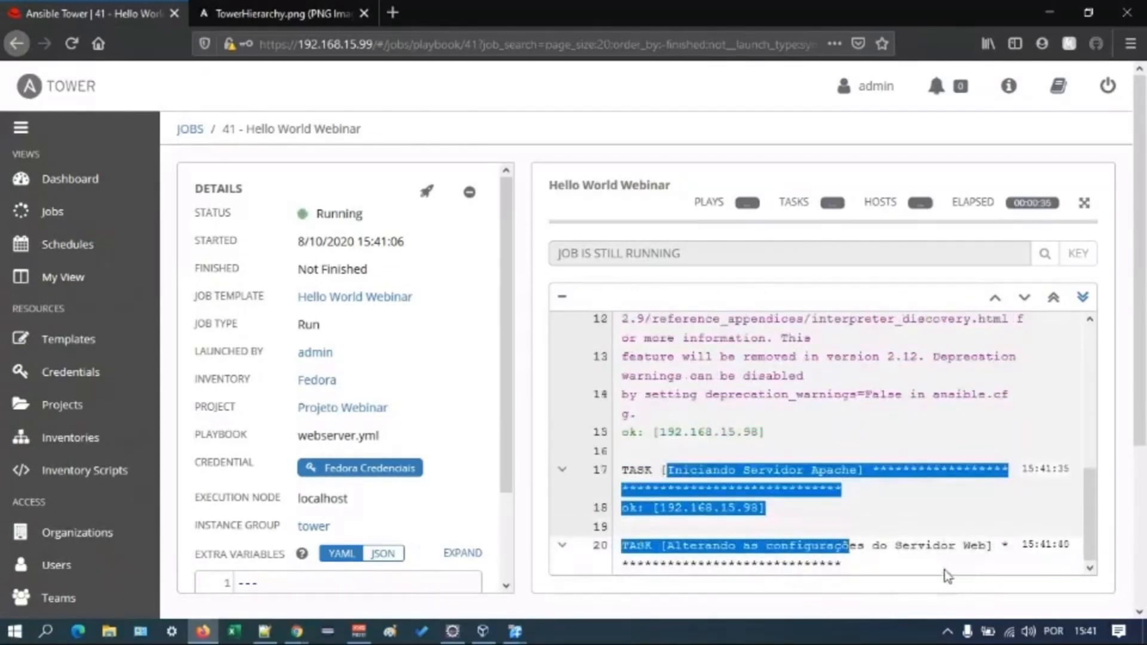
click(938, 561)
drag(668, 545, 920, 545)
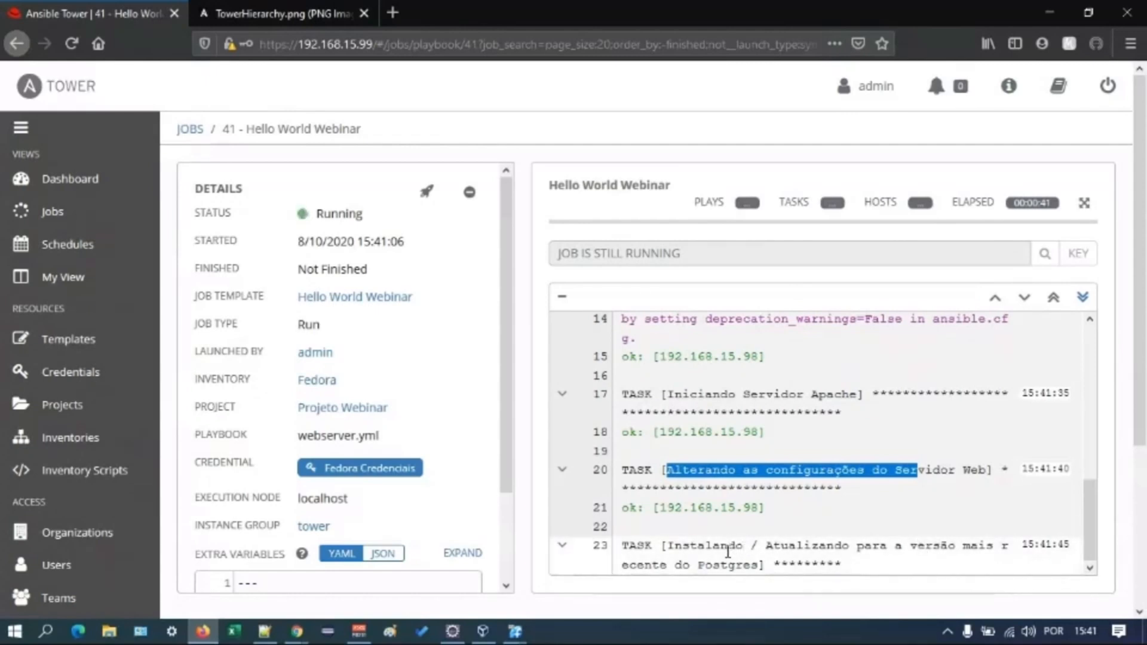
key(alt+Tab)
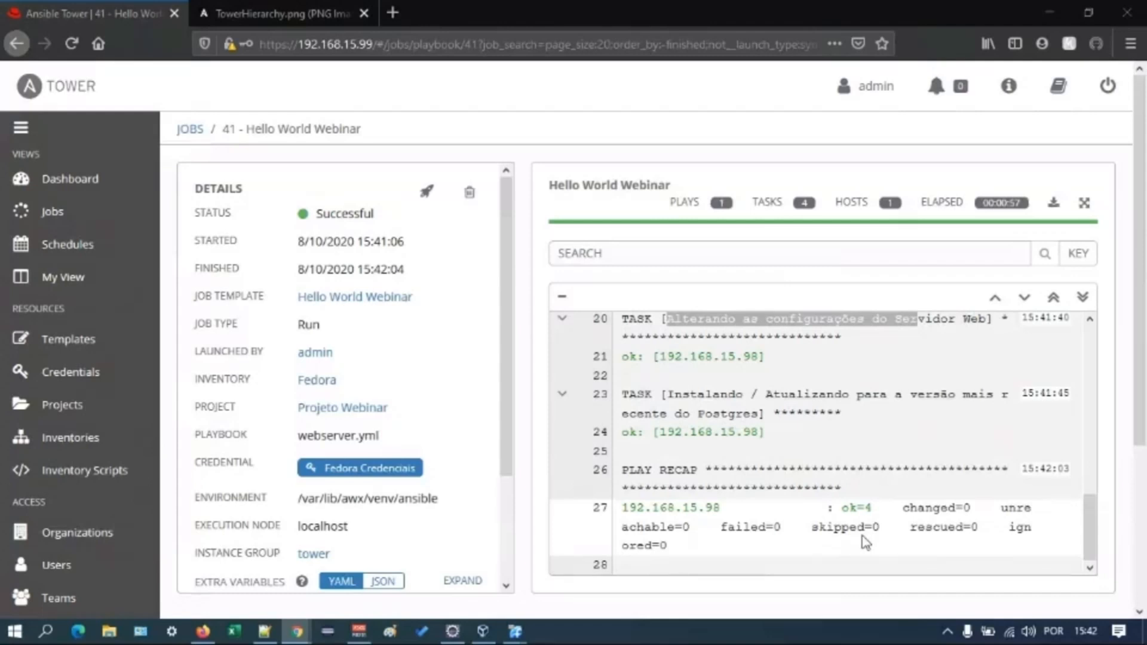
drag(977, 510, 621, 510)
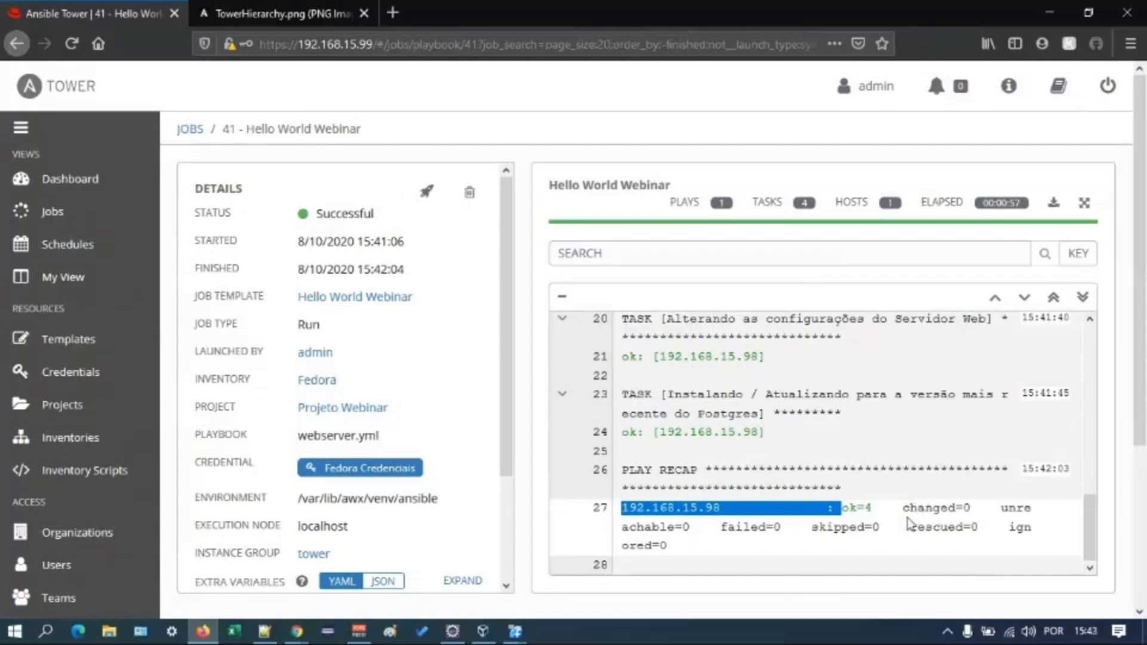
drag(979, 511, 941, 511)
click(928, 513)
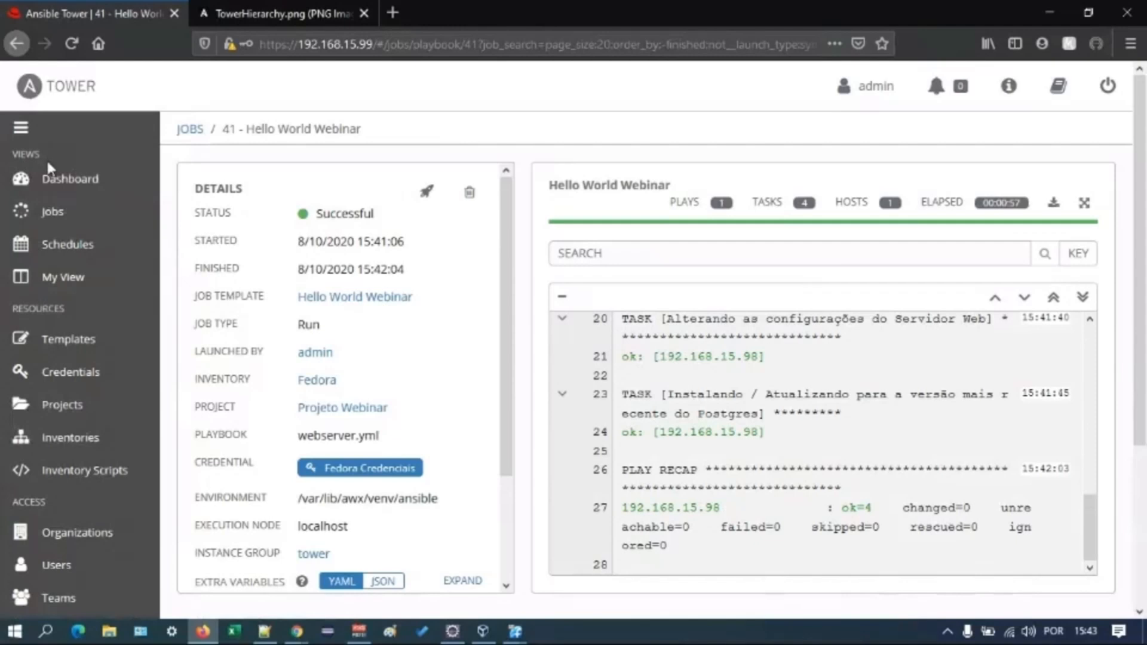
- Review the dashboard's job status graph, recently used templates, recent job runs, and the period and job type filter options
click(53, 180)
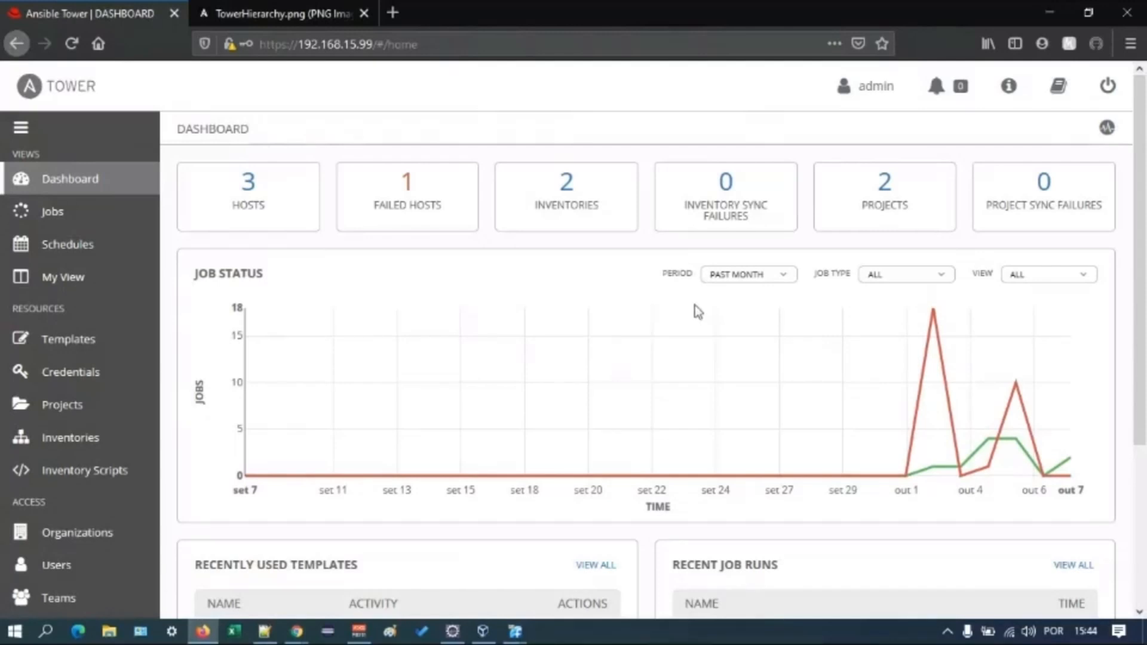
scroll(689, 298, down, 2)
scroll(690, 292, down, 1)
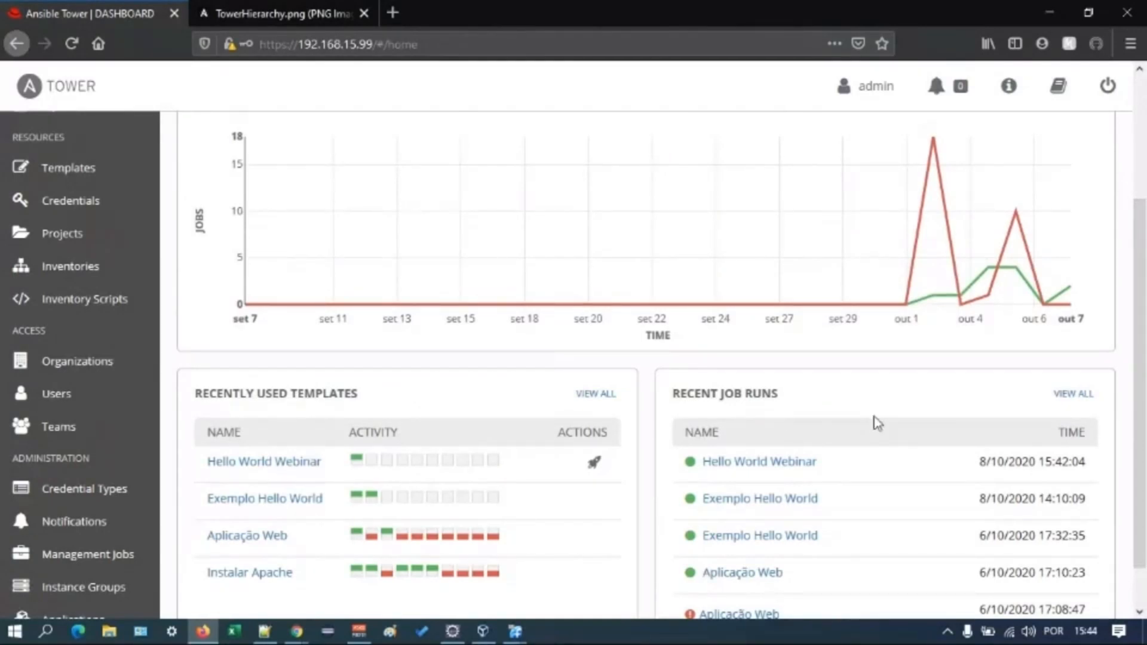
scroll(901, 493, down, 1)
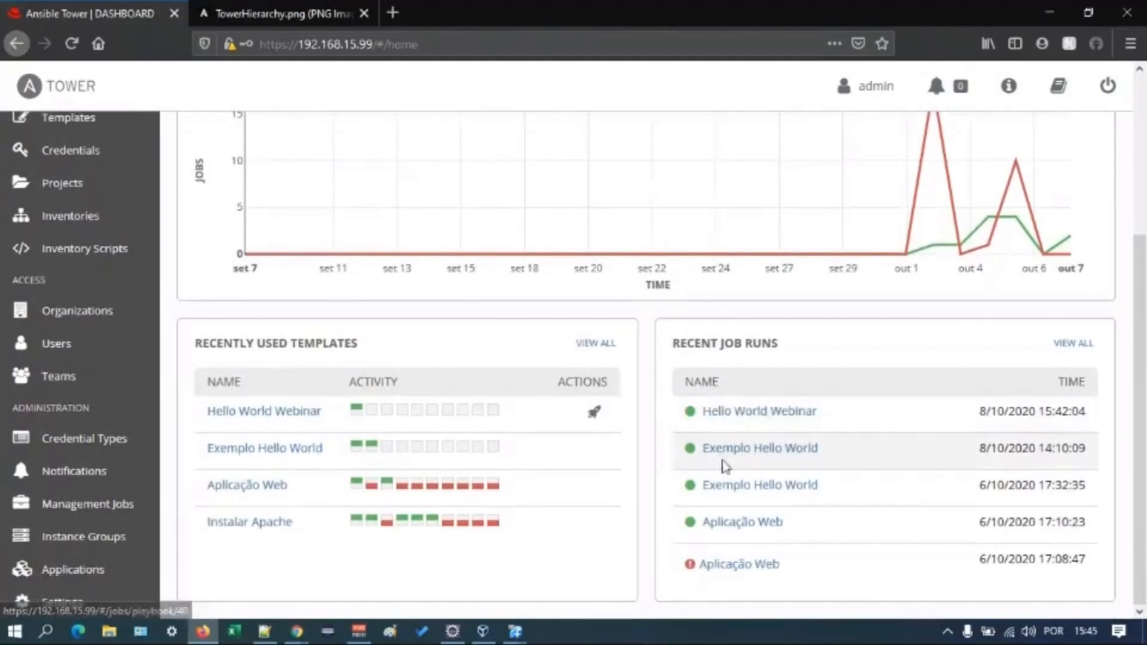
scroll(724, 466, up, 3)
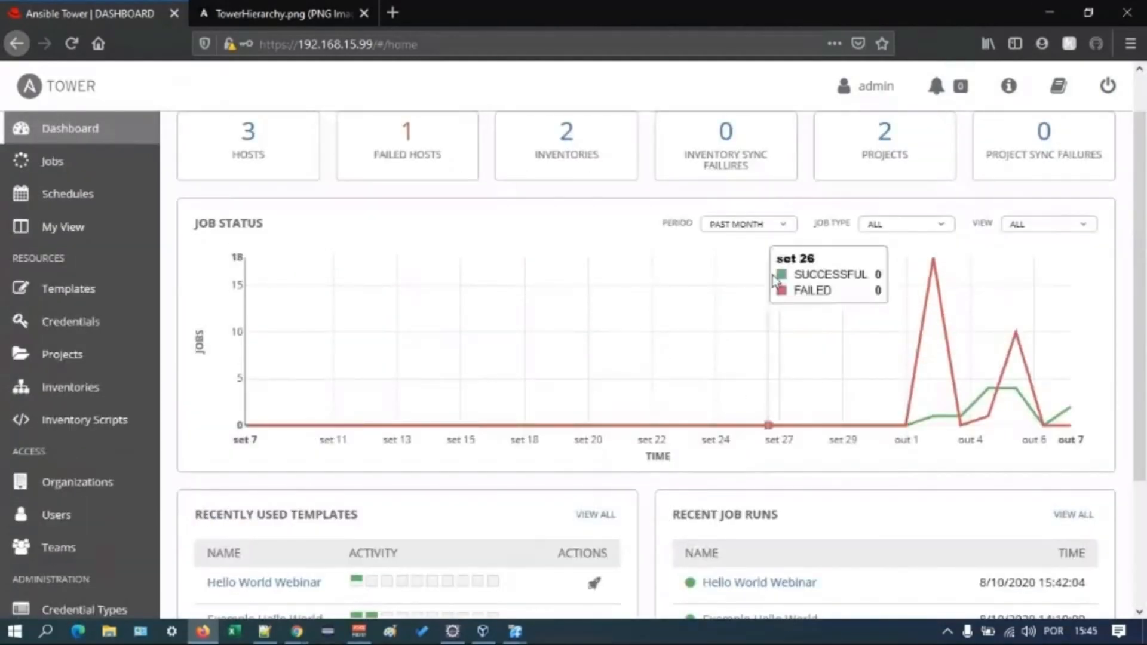
click(763, 231)
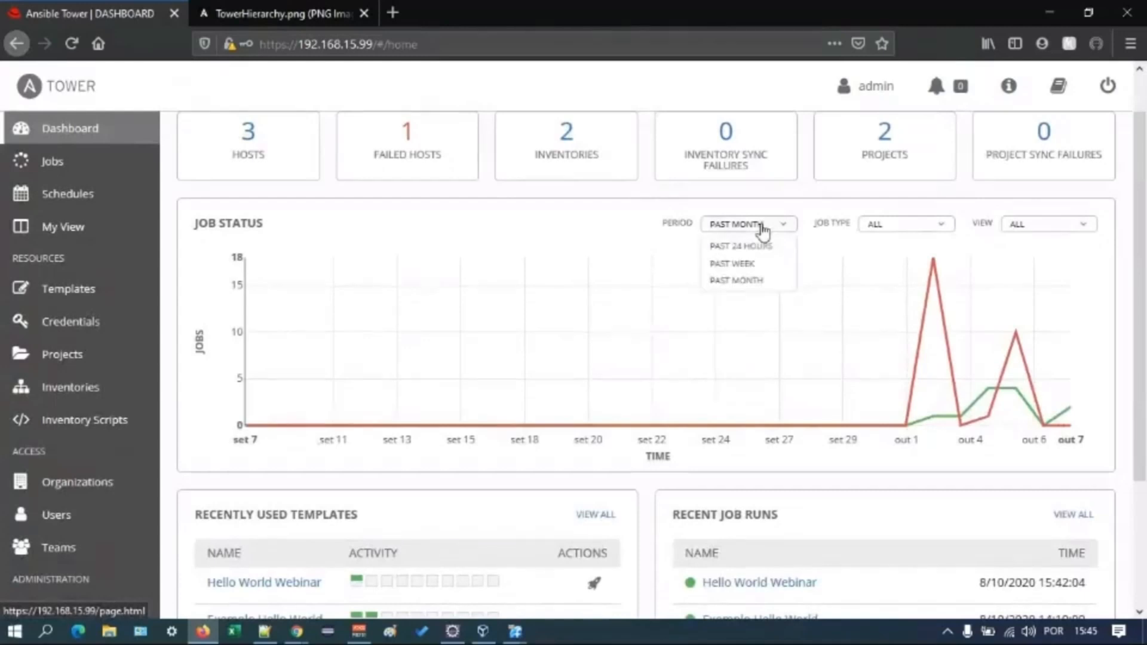
click(893, 227)
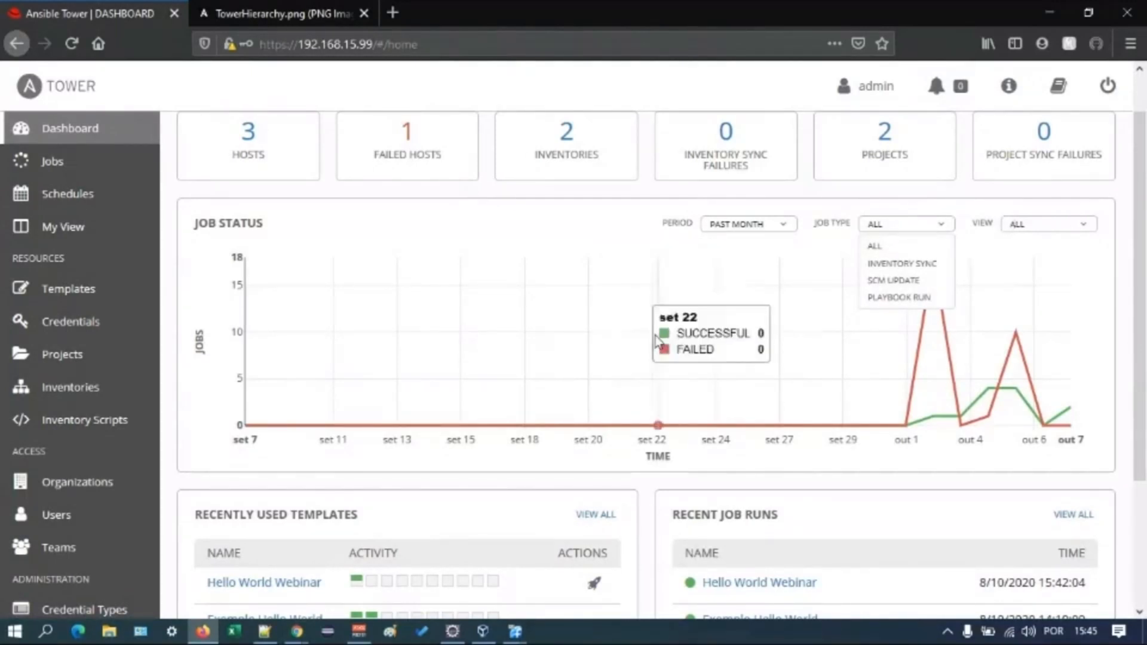
scroll(651, 335, up, 1)
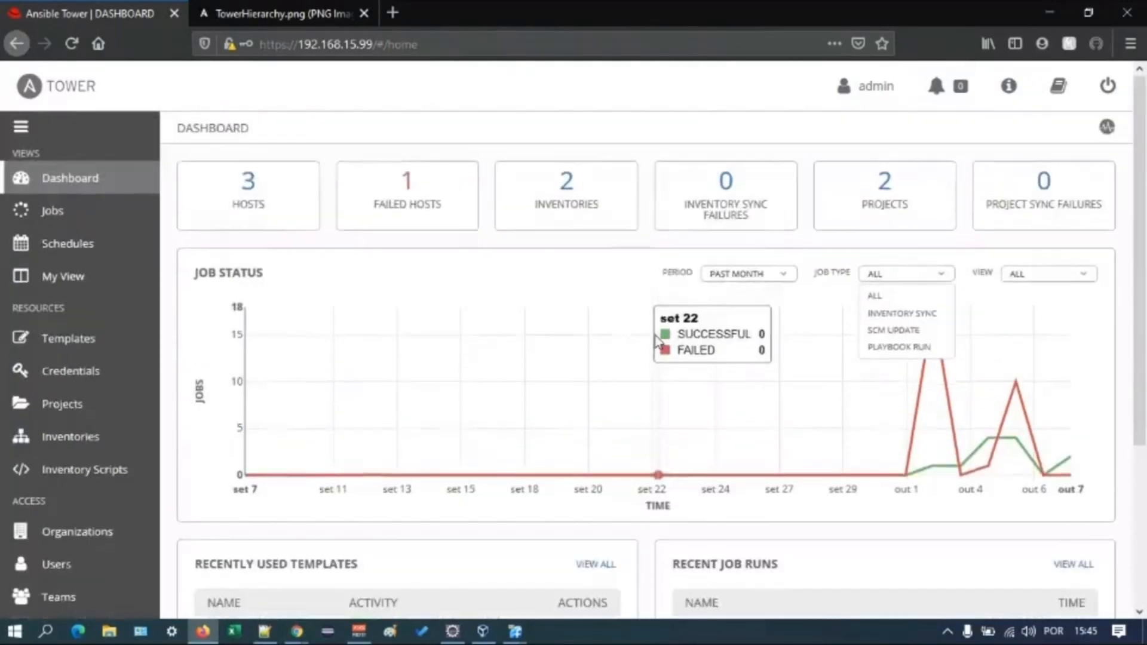
- Show the jobs list in expanded view and look through the details of the past job runs
click(59, 206)
click(58, 206)
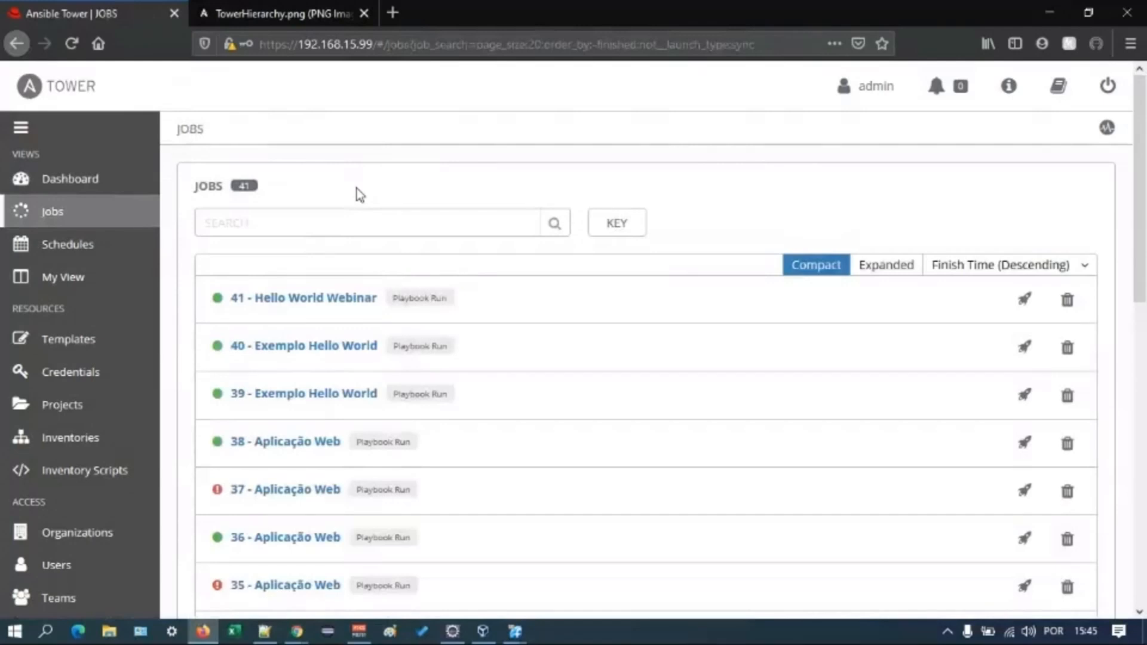
click(893, 269)
scroll(293, 379, down, 3)
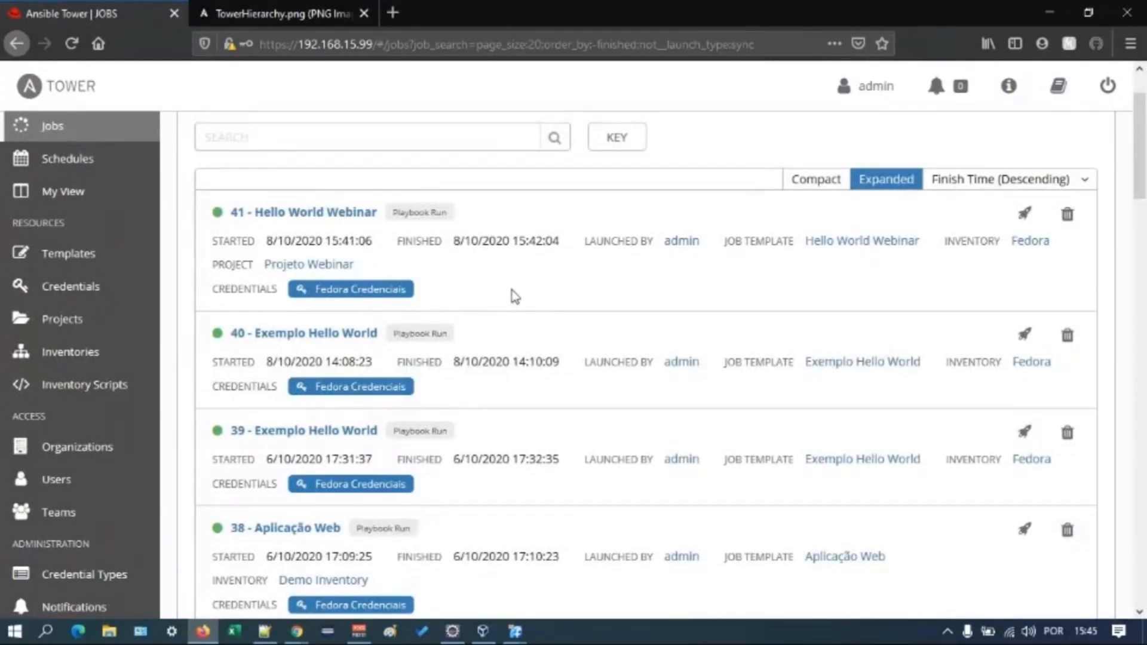
scroll(512, 293, down, 3)
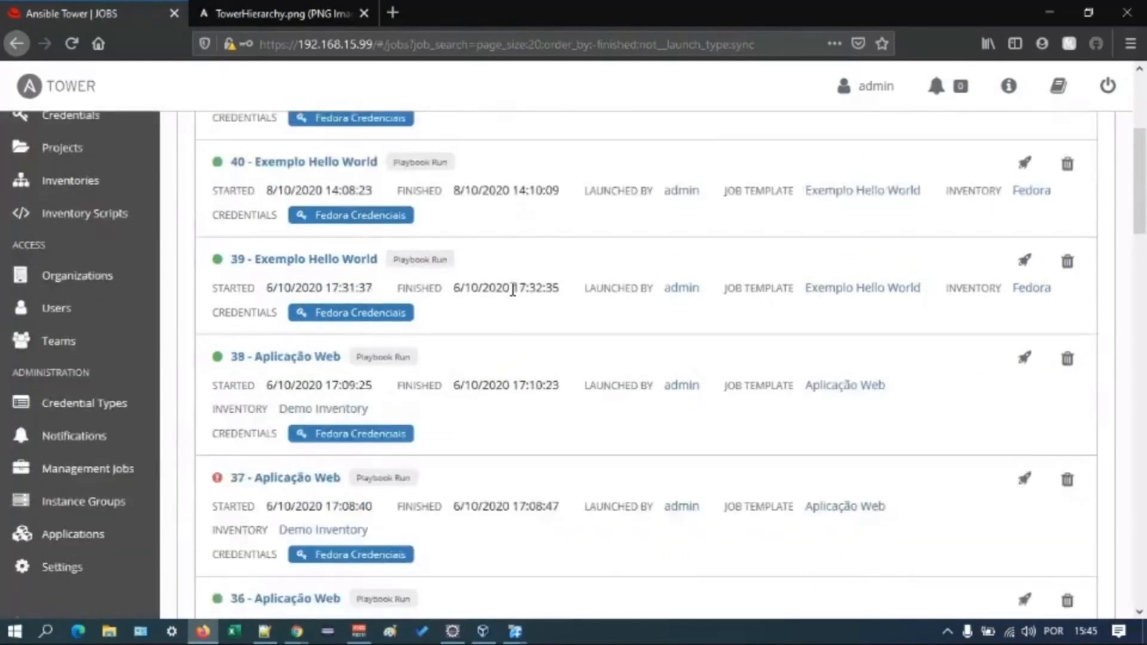
scroll(512, 290, down, 2)
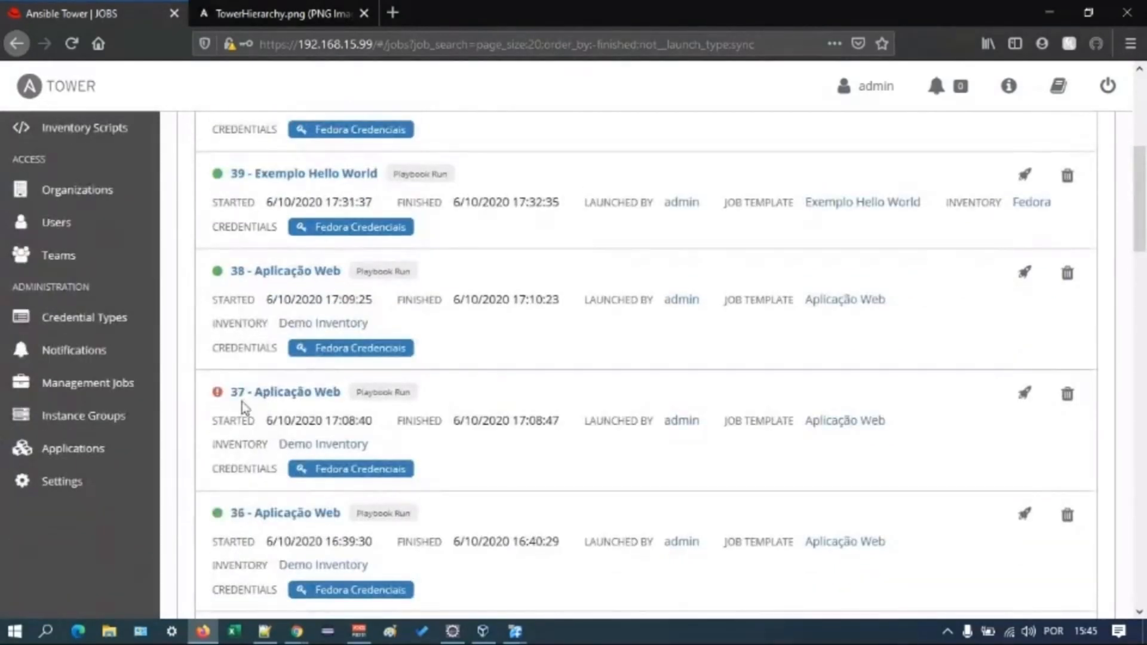
- Open failed job 37 - Aplicação Web and inspect the host event details of its unreachable-host error, closing them when done
click(219, 392)
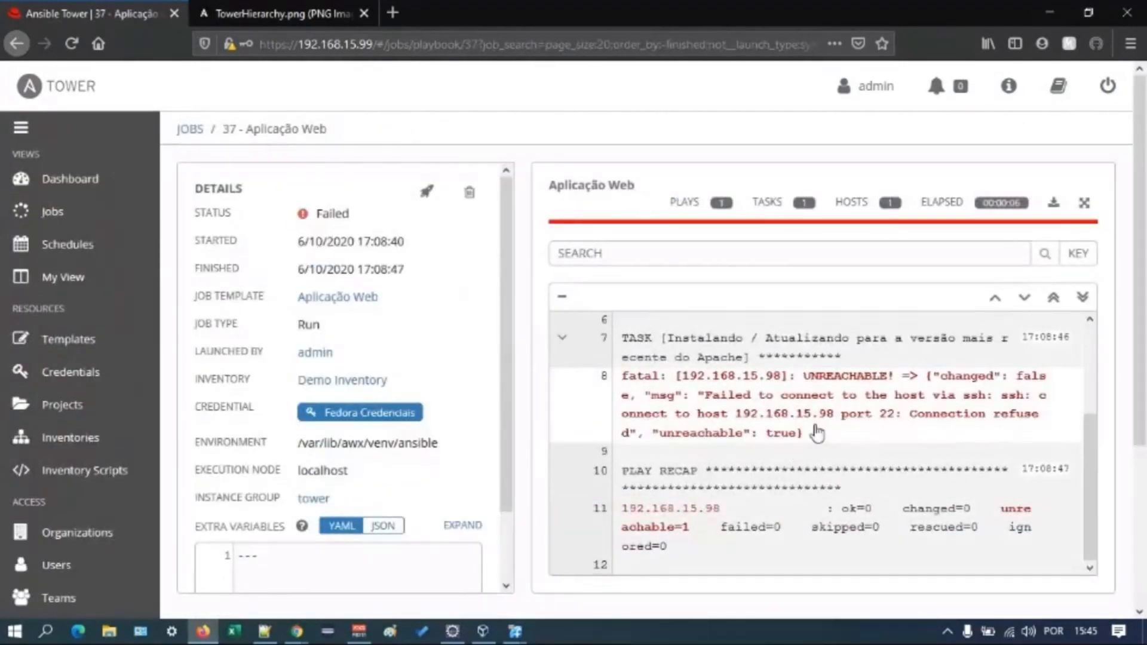
scroll(815, 434, up, 5)
scroll(849, 415, down, 5)
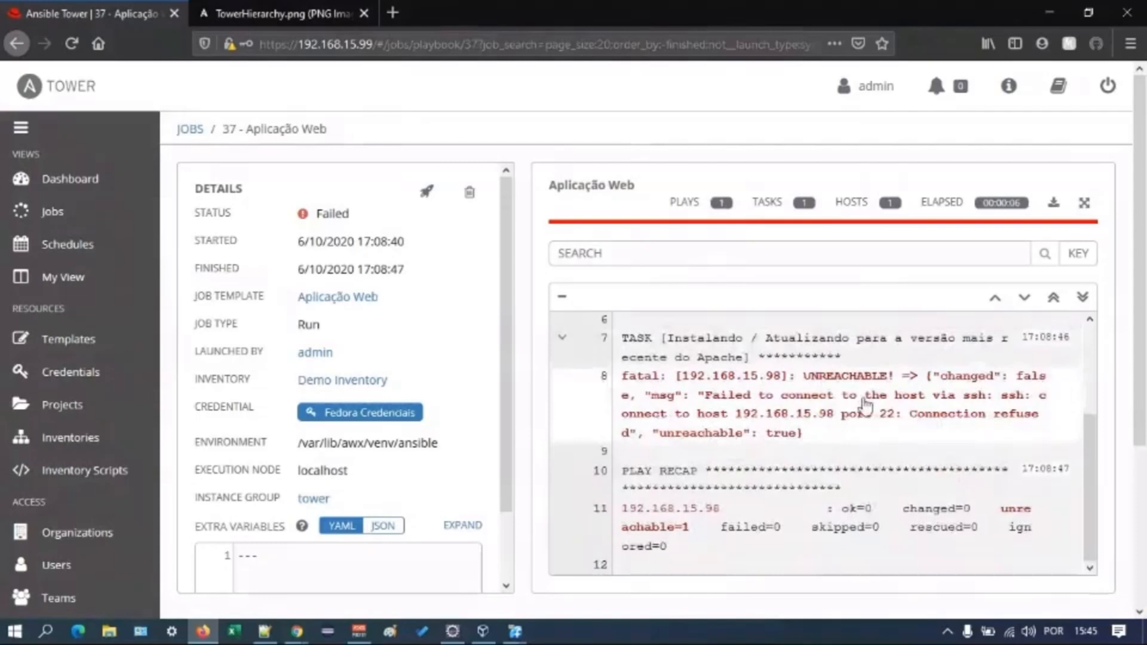
click(865, 407)
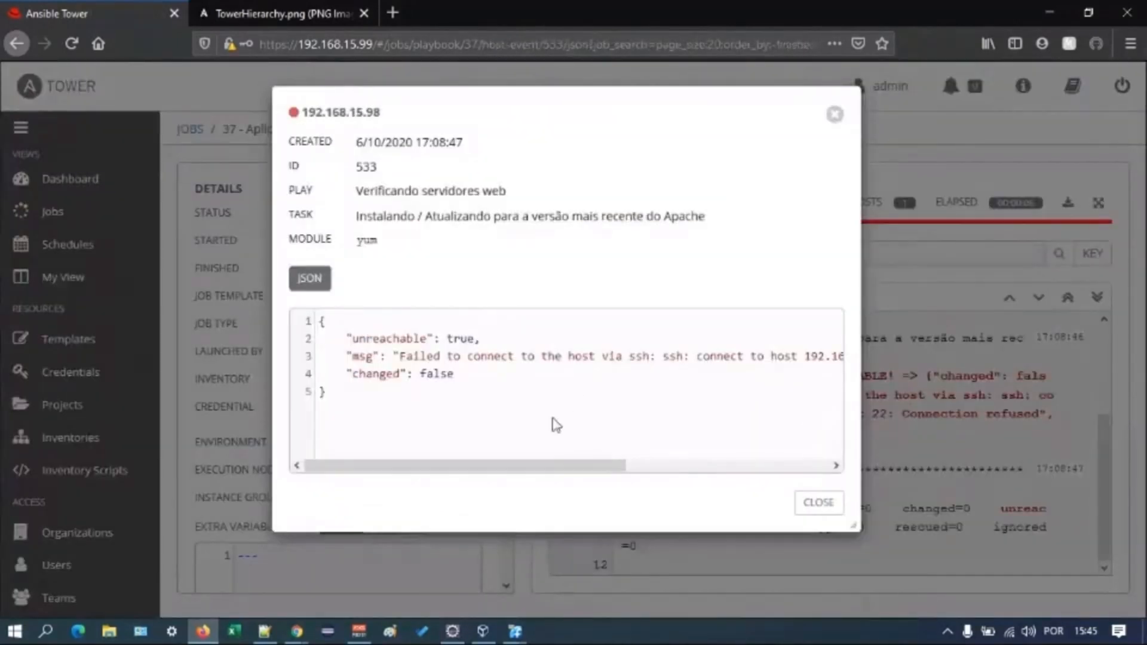
drag(546, 469, 549, 469)
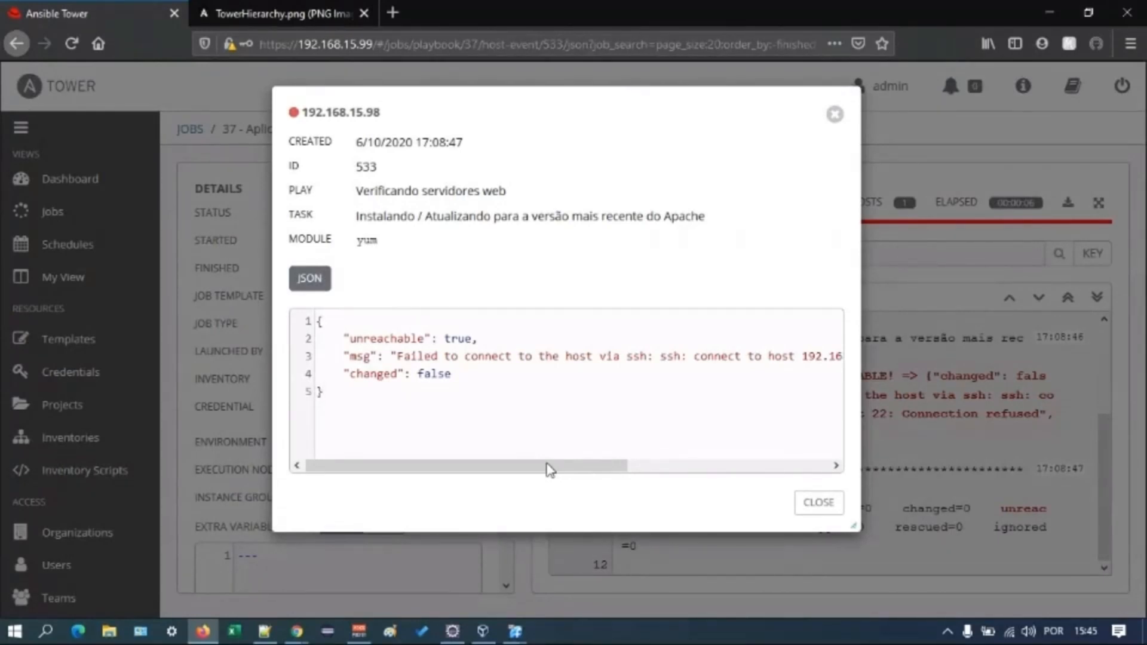
mouse_move(546, 463)
mouse_down()
mouse_move(729, 467)
mouse_move(561, 470)
mouse_up()
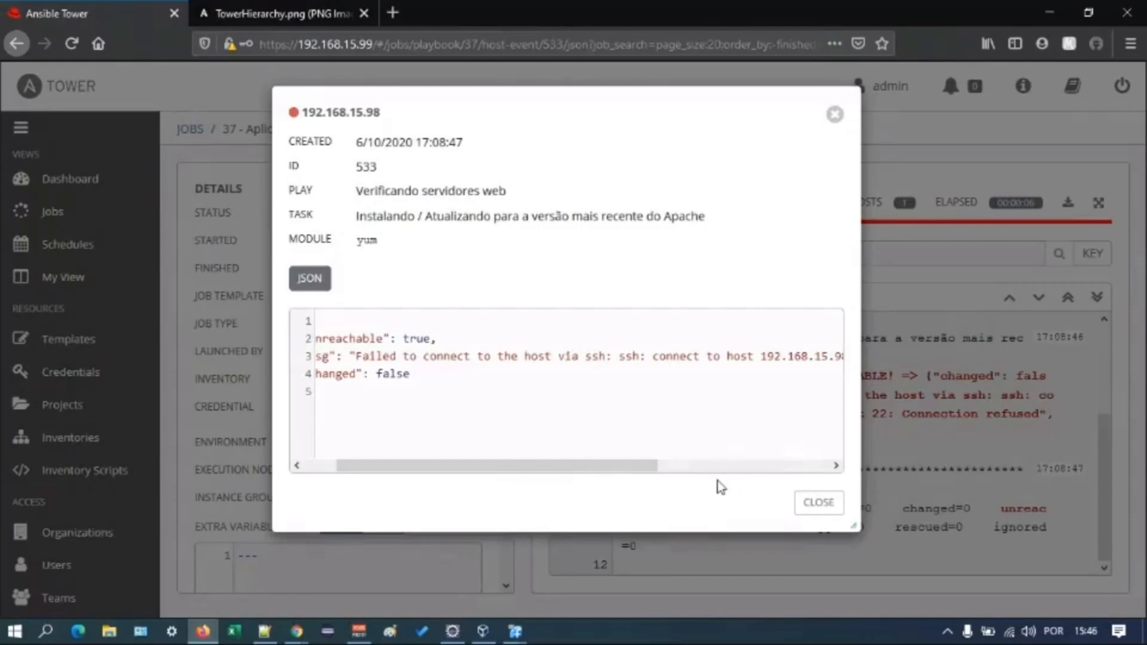
click(819, 503)
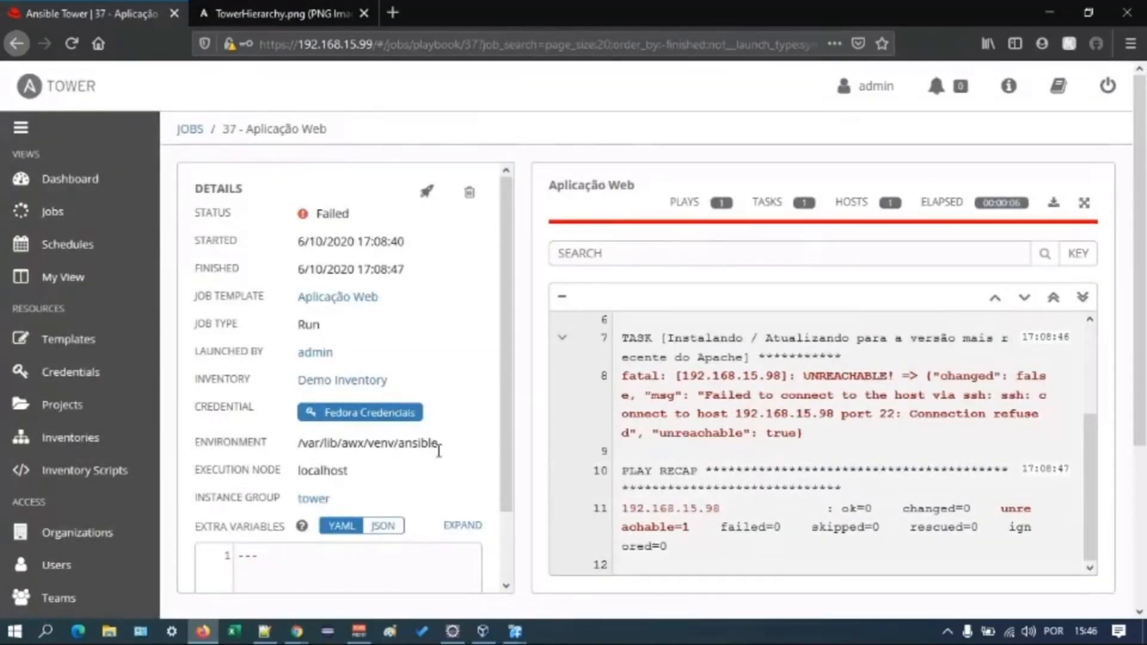
- In the scheduled jobs list, turn the Cleanup Expired Sessions schedule off and back on
click(118, 241)
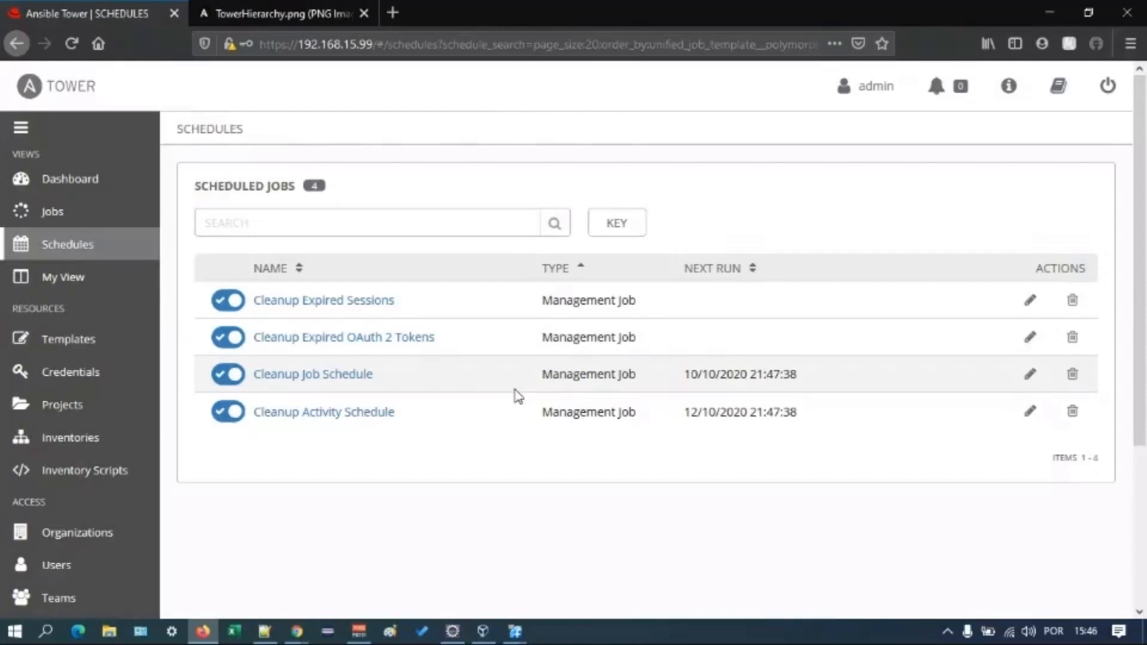
click(231, 327)
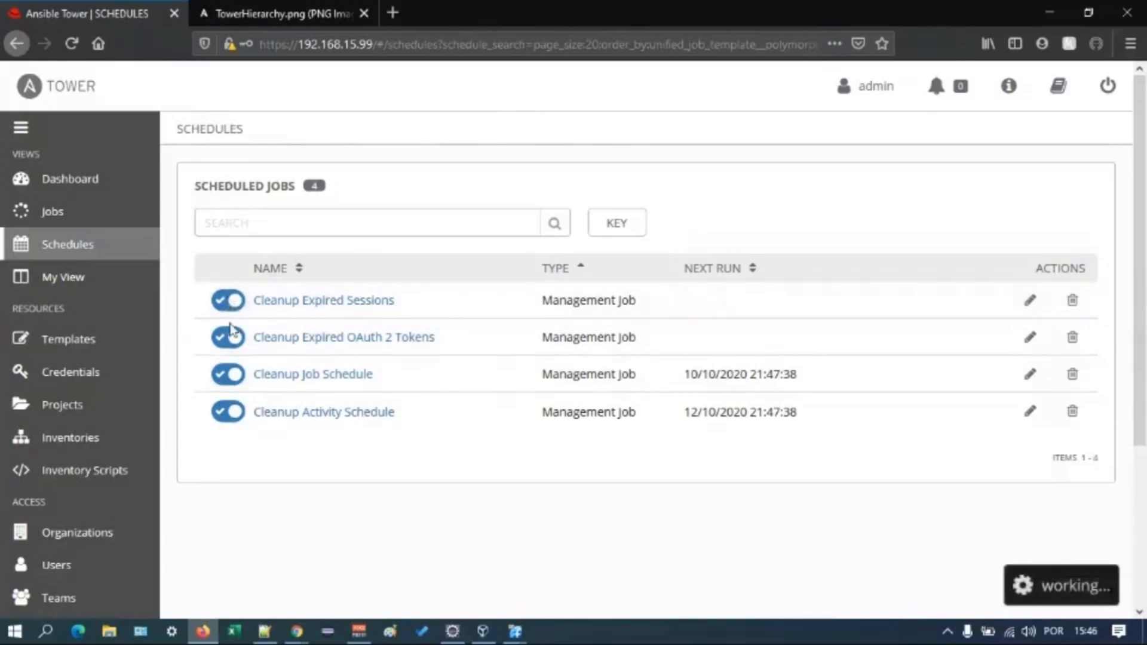
click(239, 302)
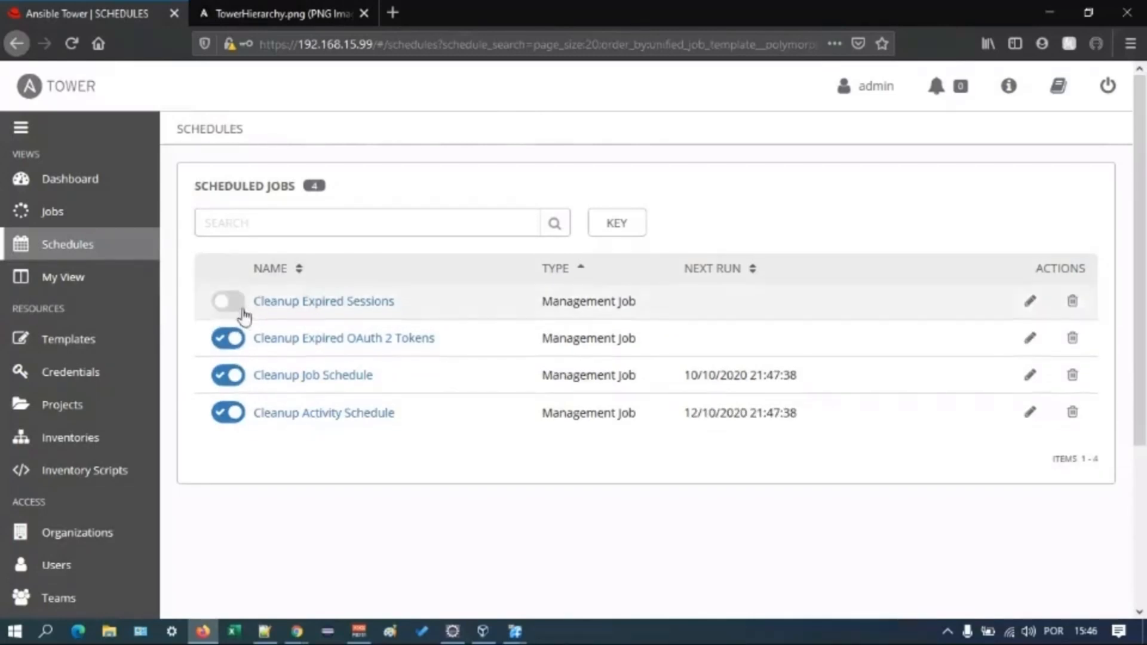
click(239, 306)
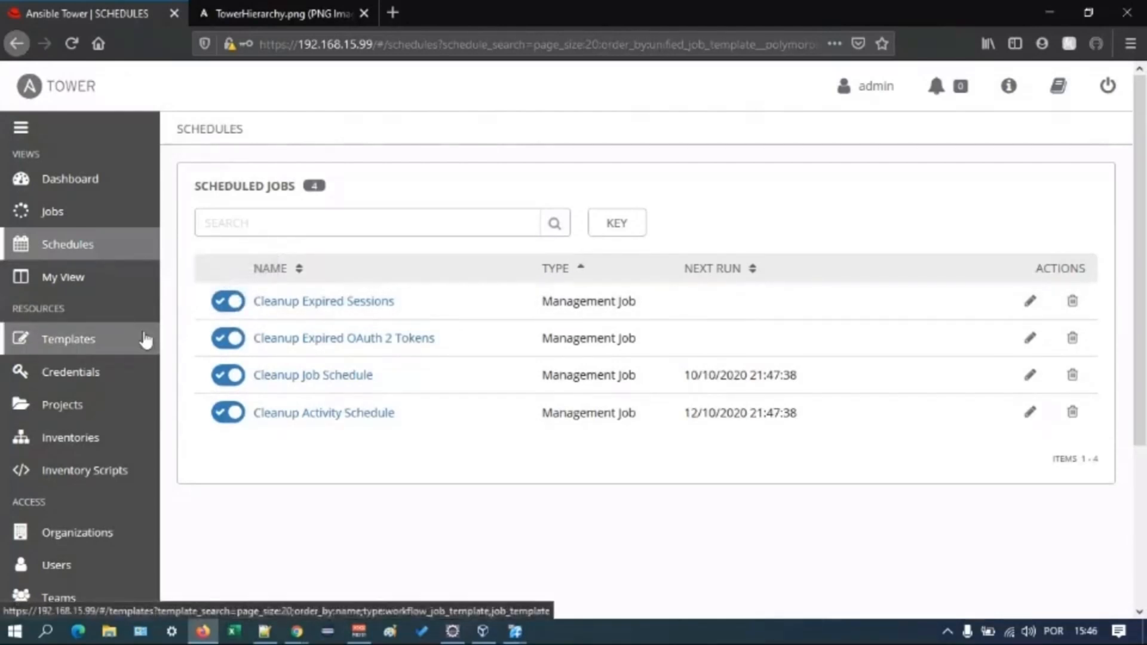
- Open My View and look through its job templates and jobs lists
click(113, 278)
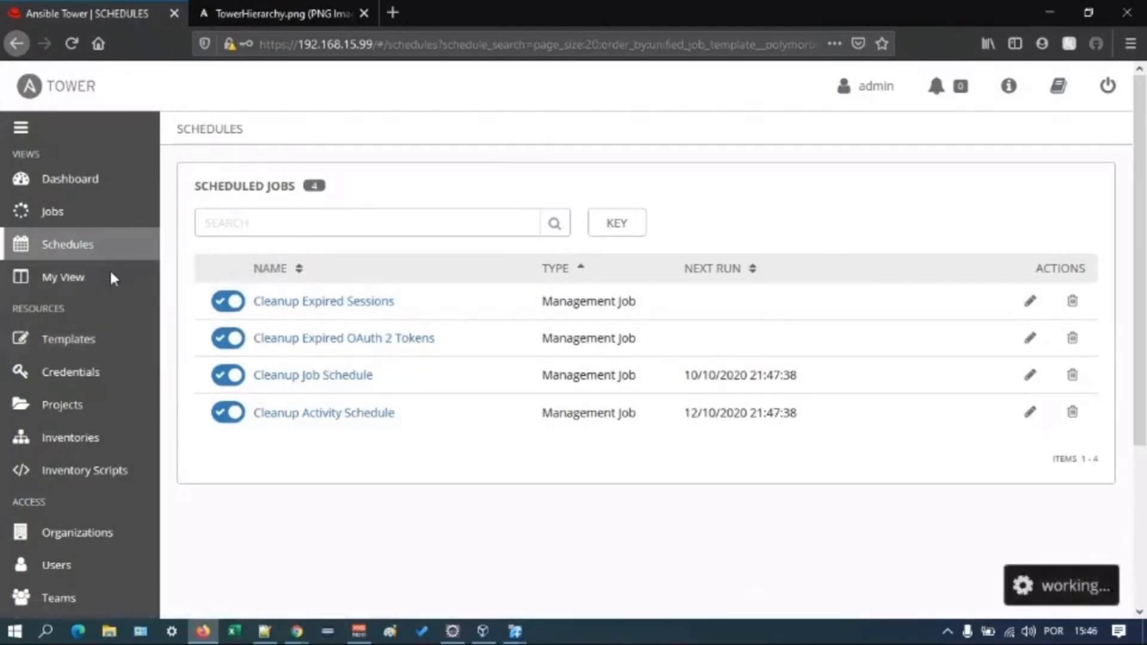
click(113, 279)
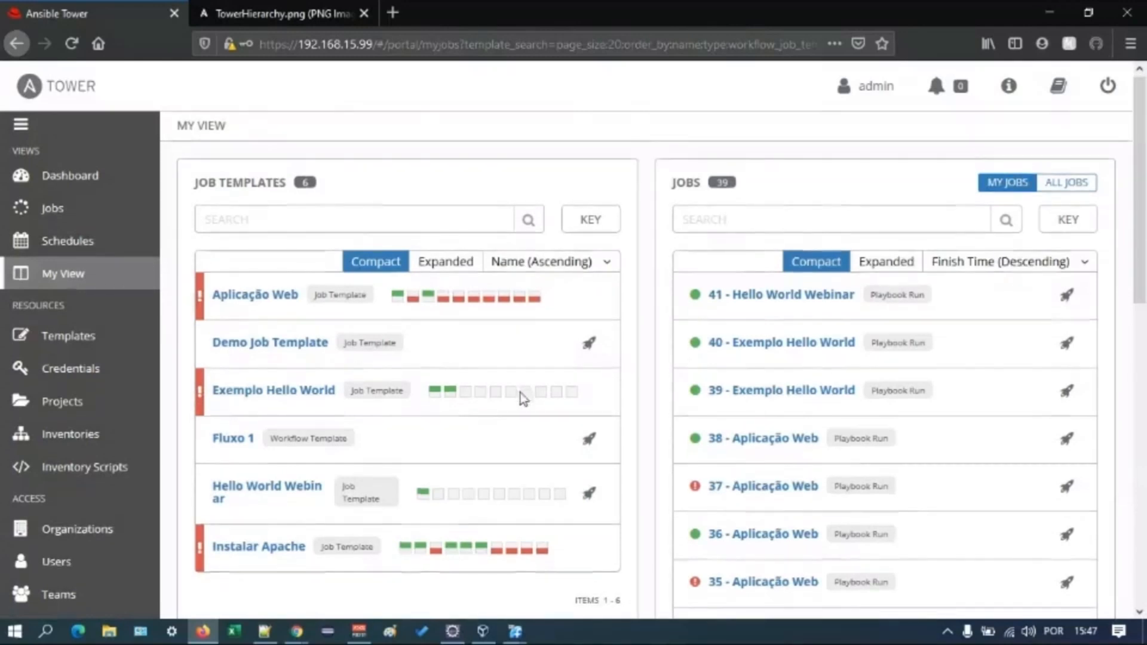
scroll(521, 393, down, 2)
scroll(524, 398, down, 1)
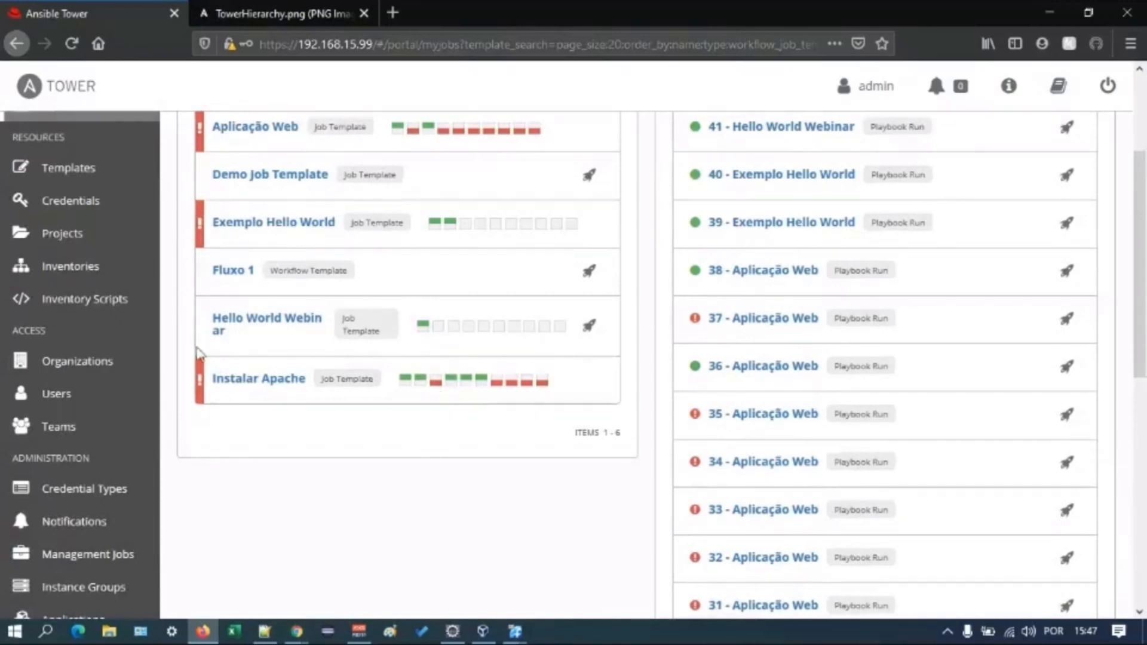
scroll(176, 343, up, 3)
scroll(173, 339, up, 1)
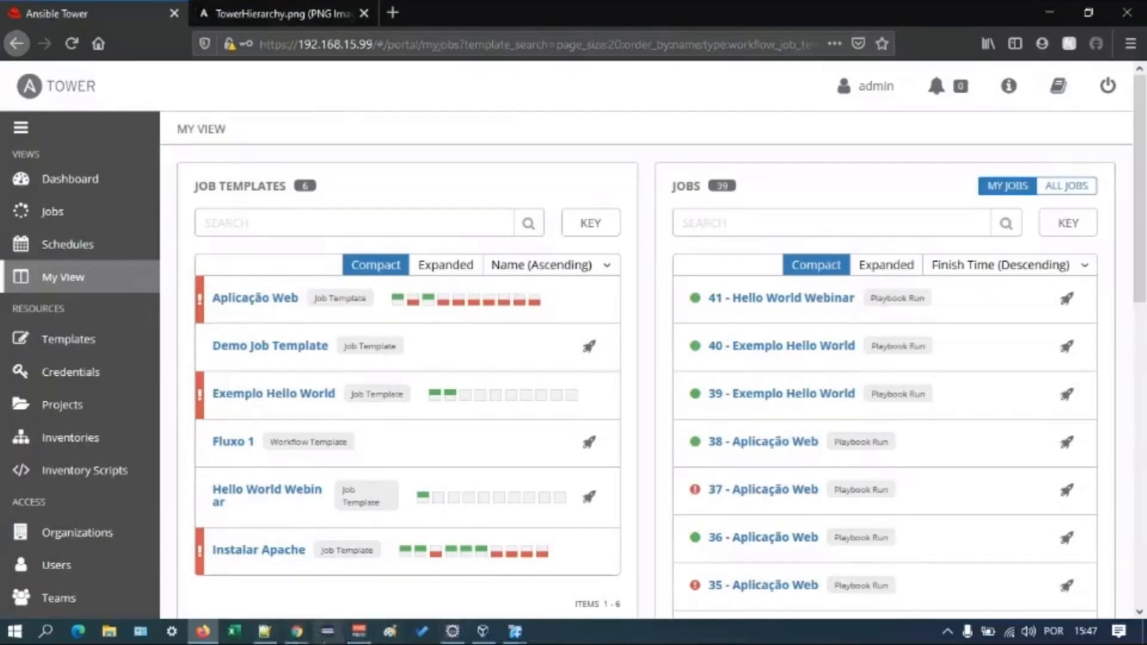
mouse_move(297, 632)
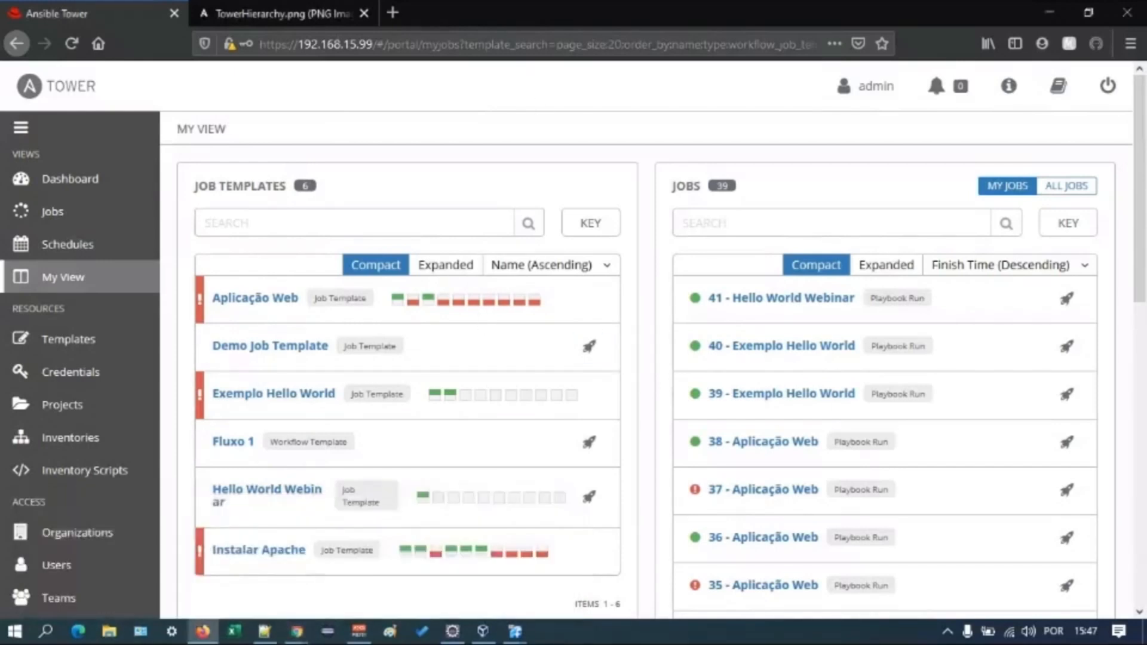
key(alt+Tab)
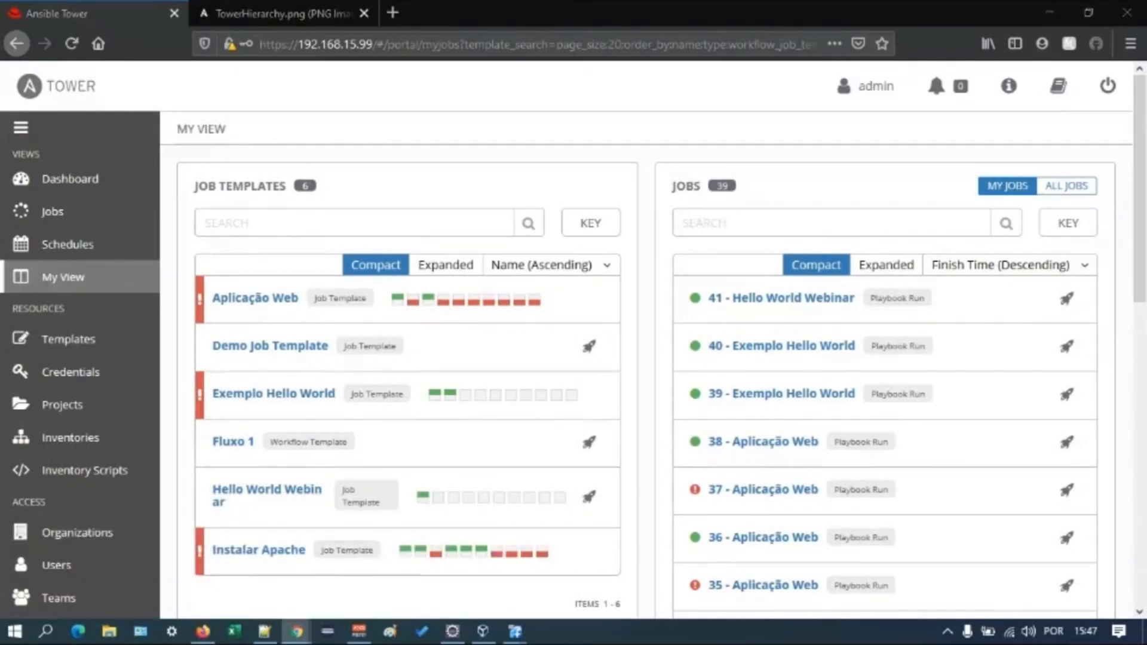
scroll(158, 313, down, 3)
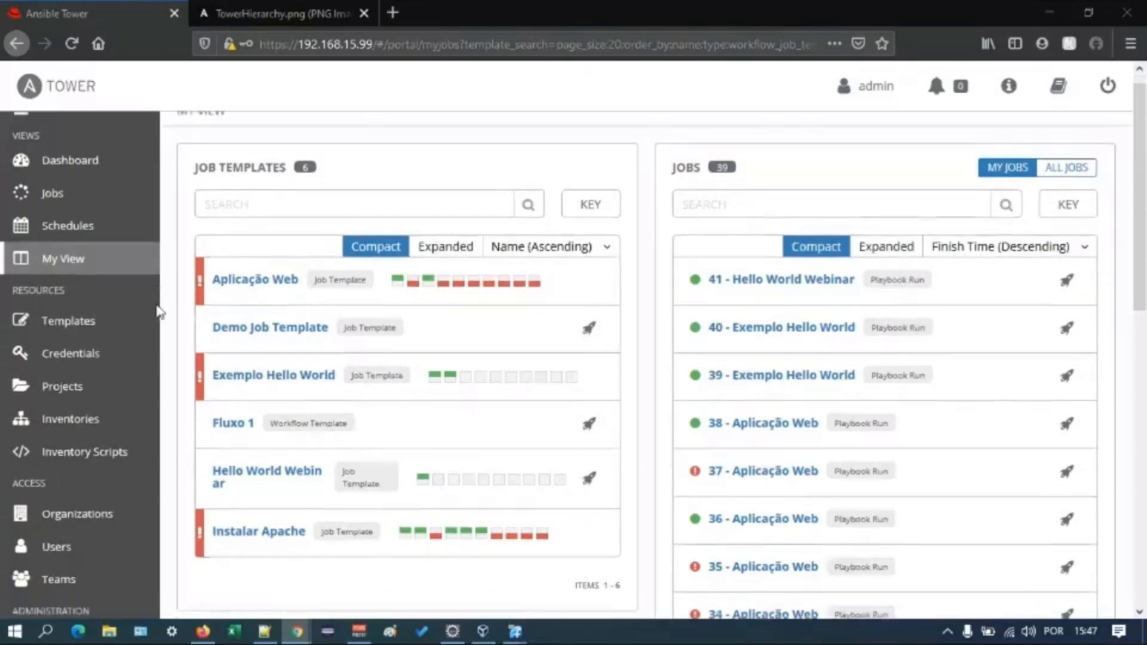
scroll(158, 314, down, 3)
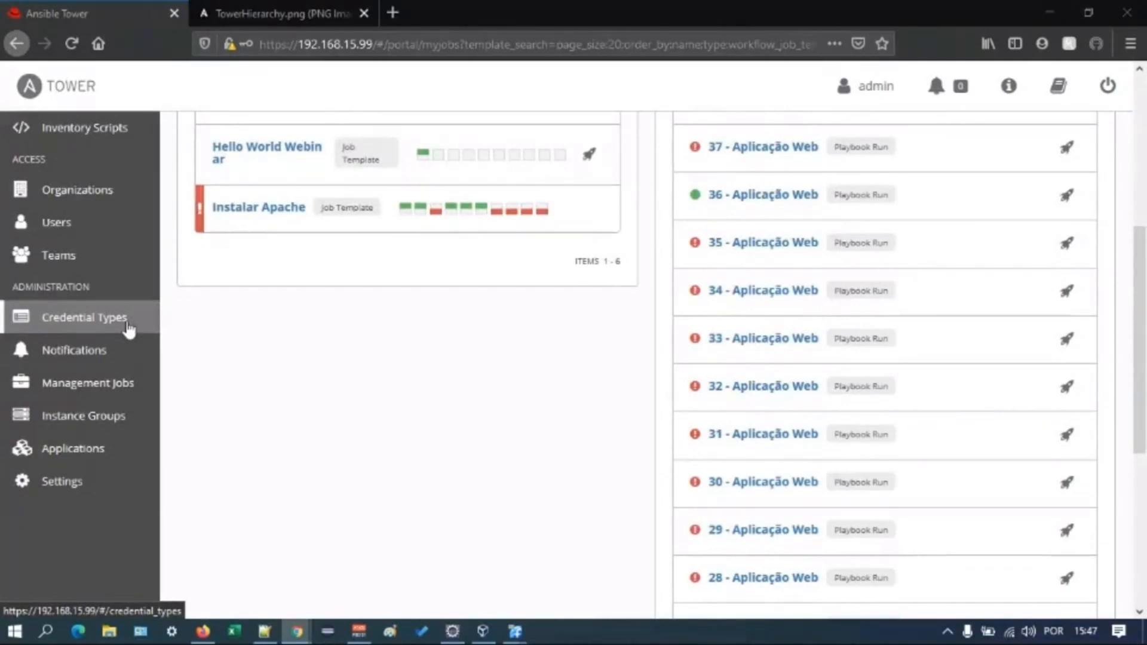
scroll(127, 327, up, 4)
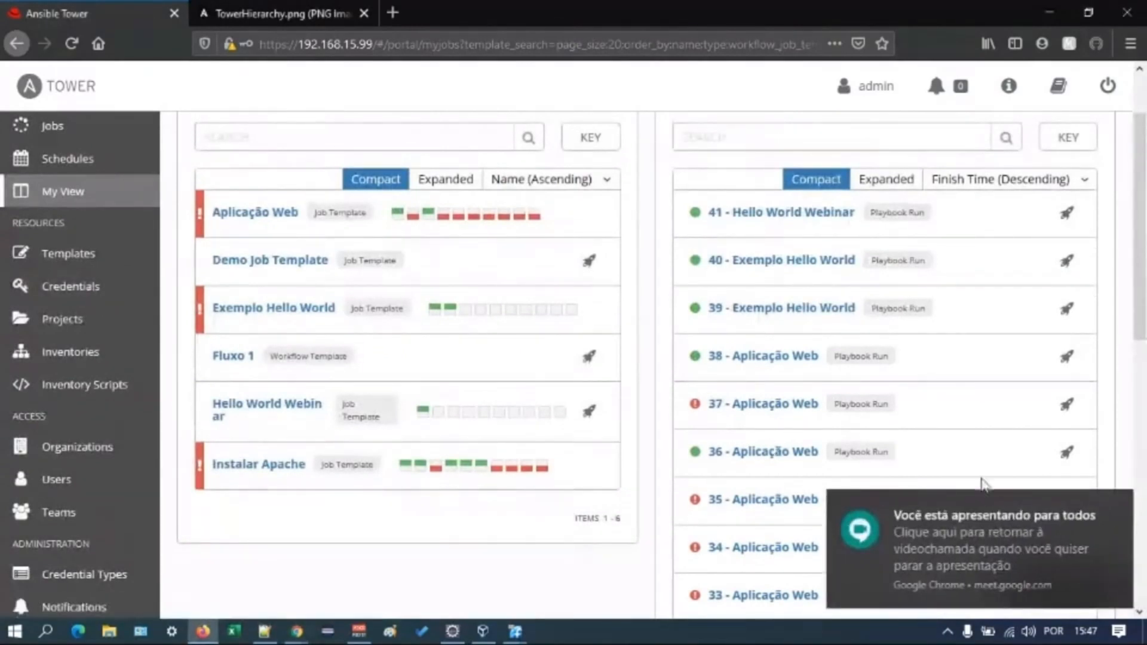
- Bring up a blank new credential form from the credentials list and view the list of credential types
click(1112, 500)
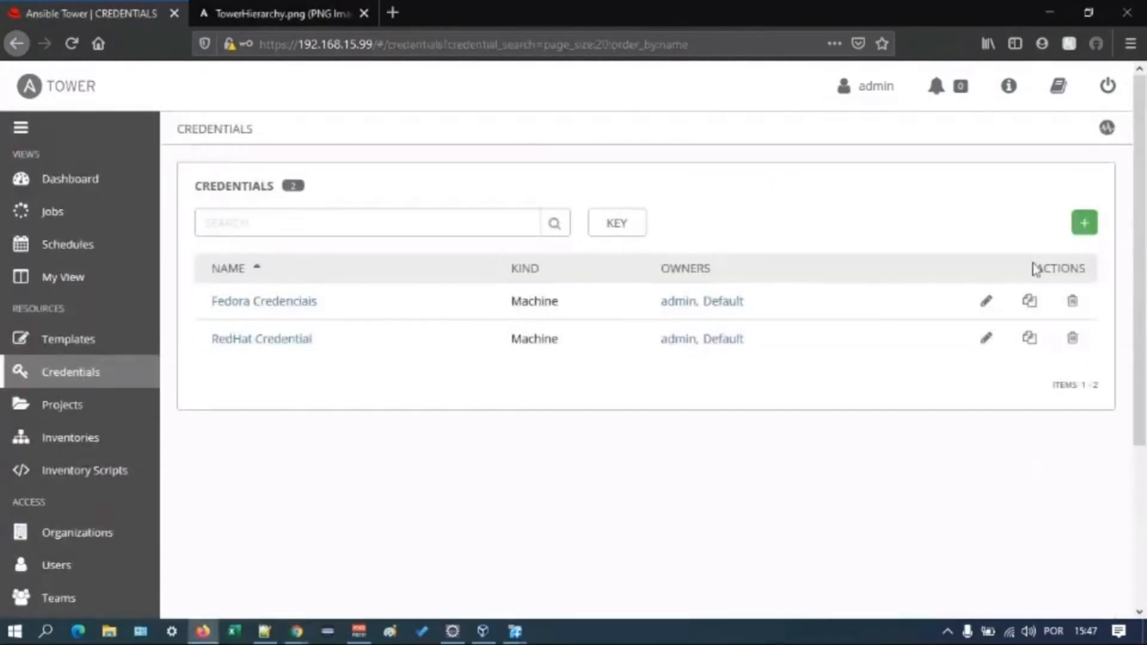
click(1084, 223)
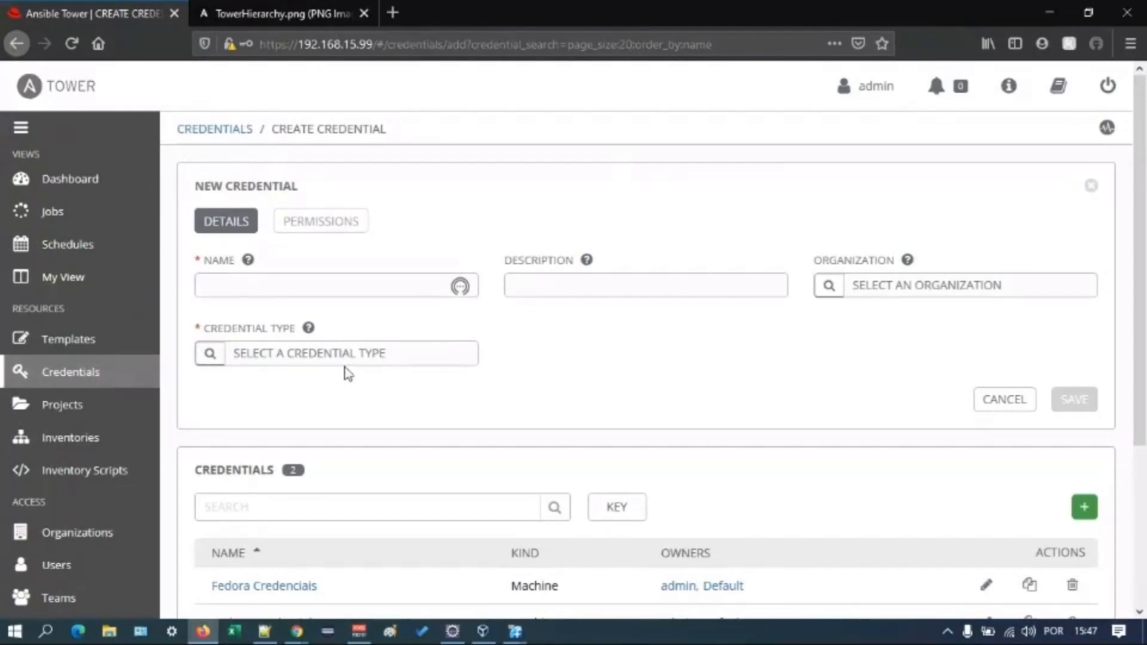
scroll(141, 454, down, 3)
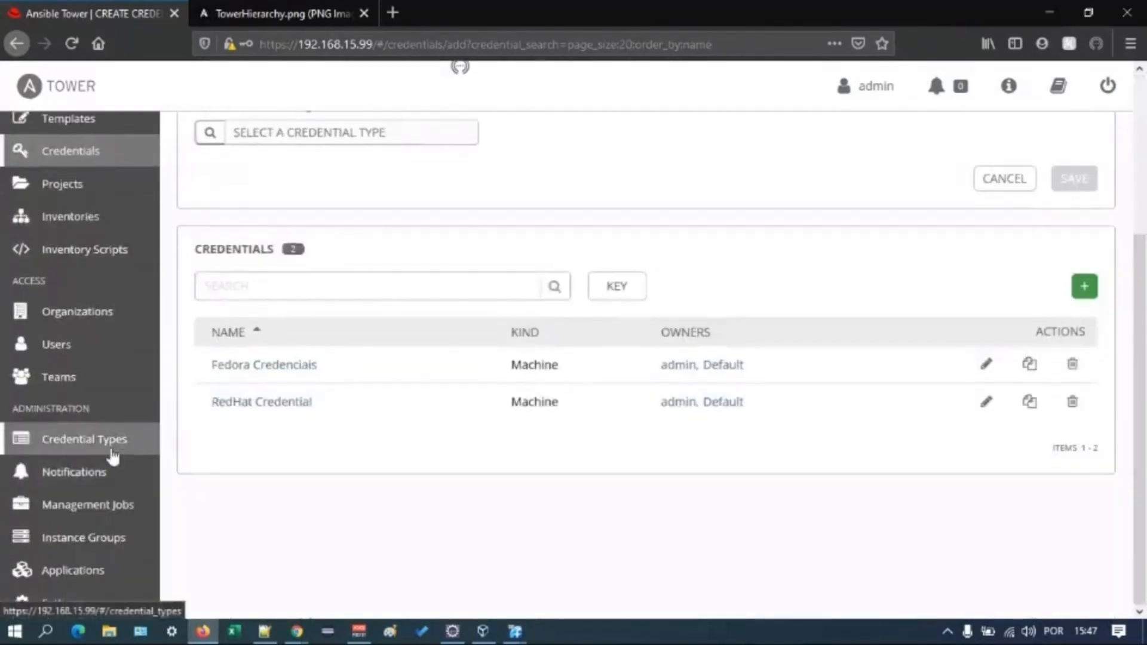
click(111, 453)
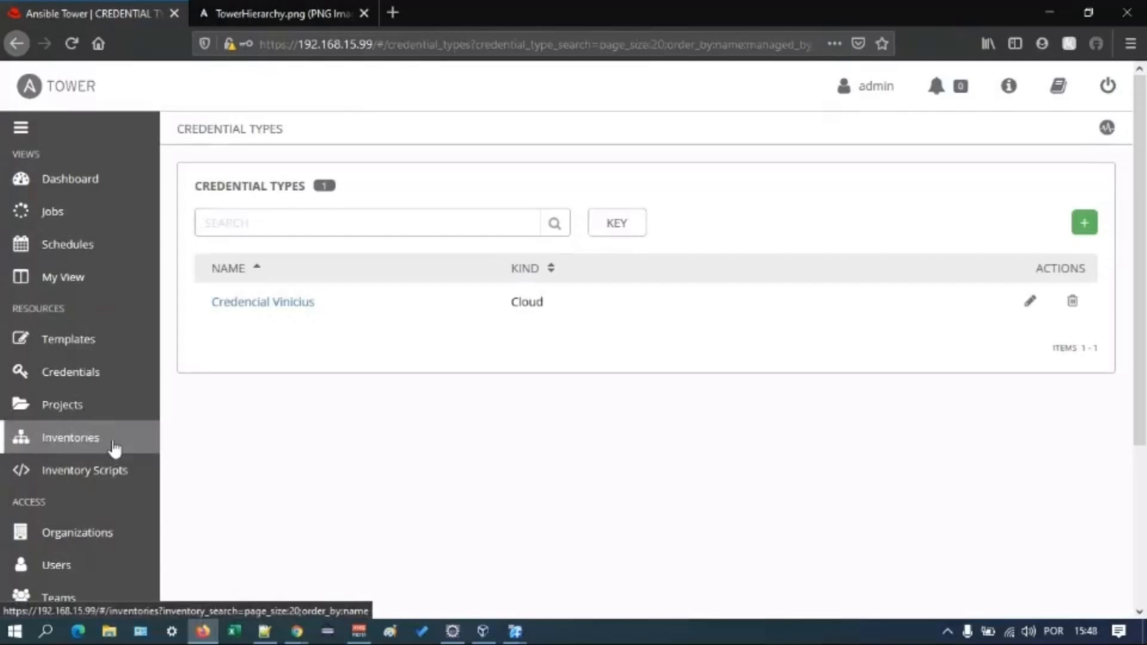
- Open a blank notification template form and look through the available notification types without choosing one
scroll(114, 450, down, 3)
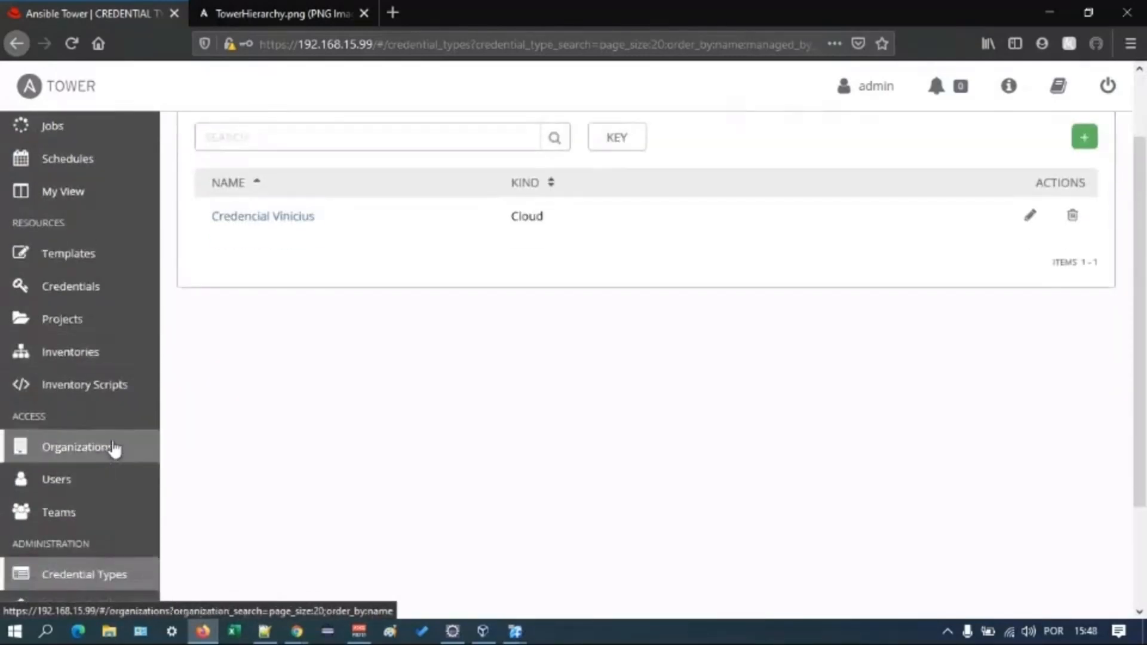
scroll(113, 446, down, 5)
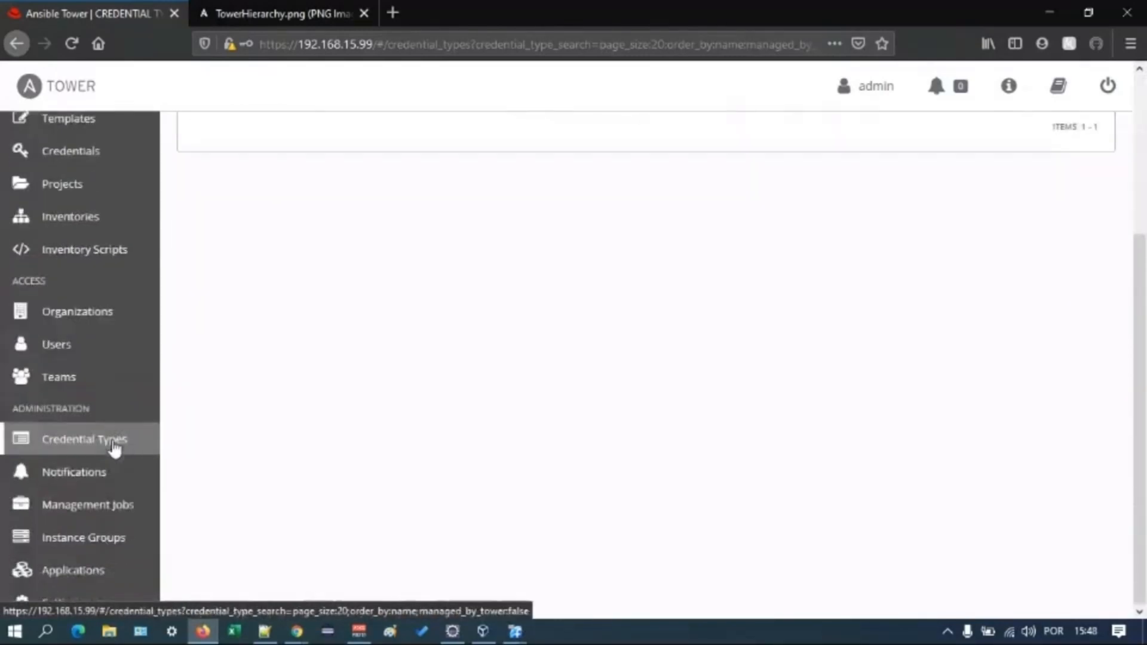
click(75, 472)
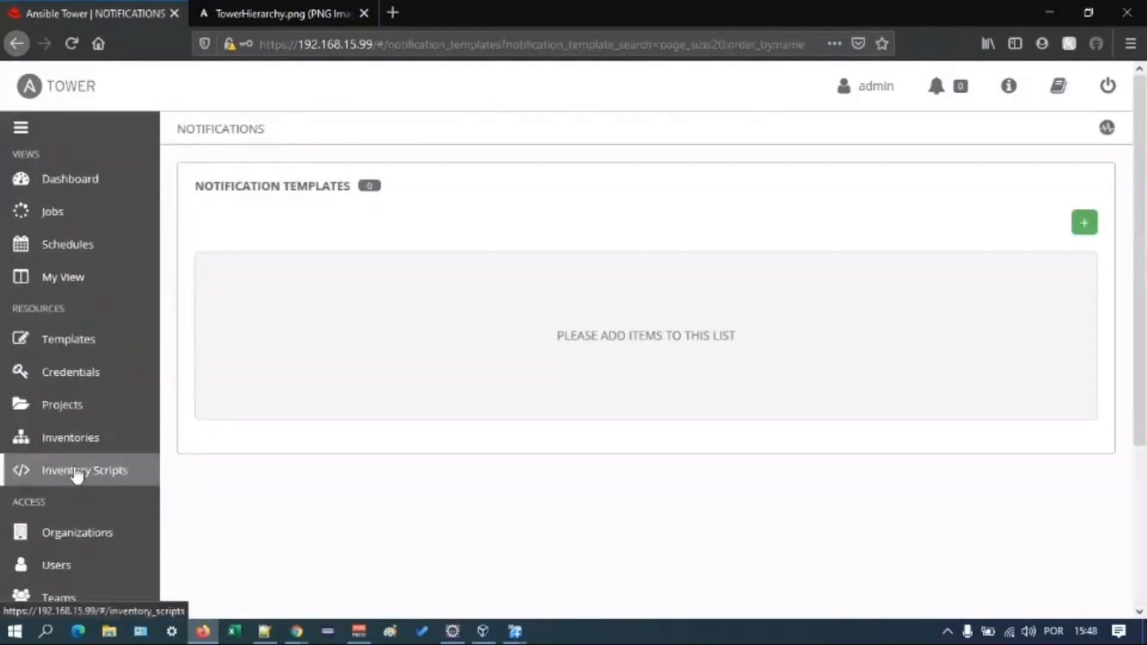
click(1085, 224)
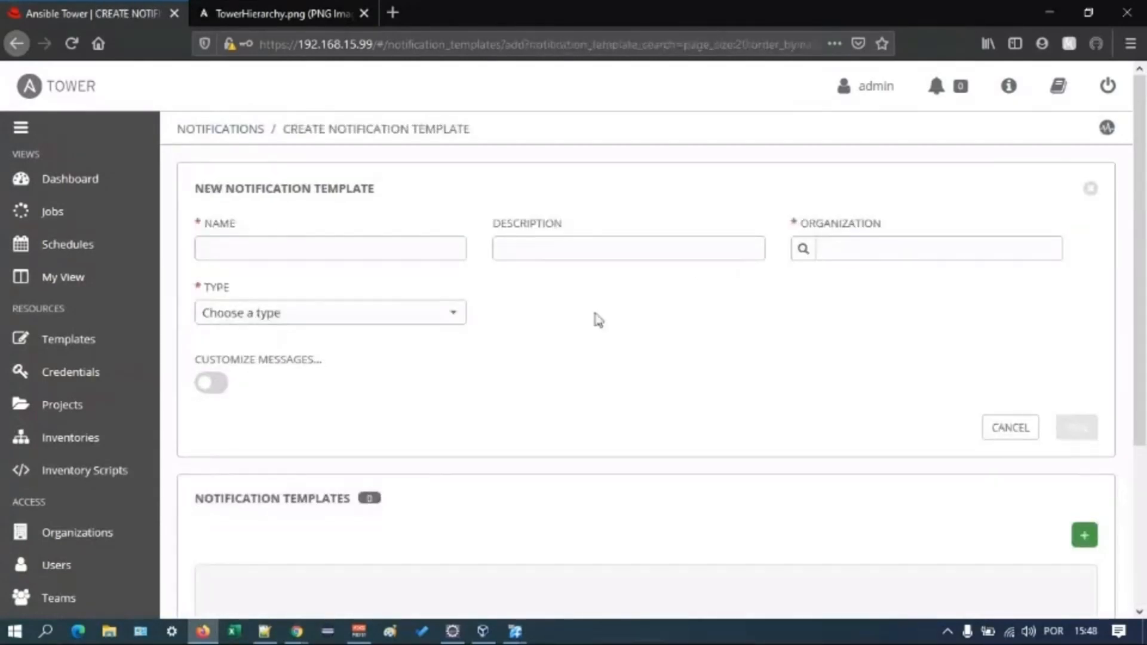
click(443, 314)
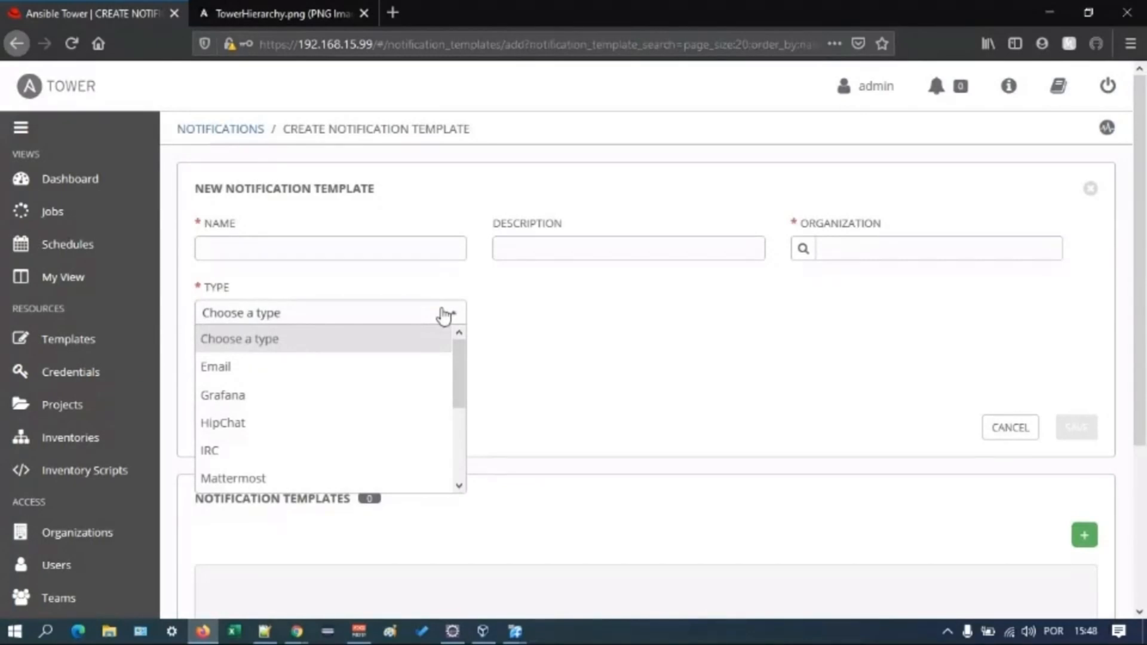
scroll(396, 397, down, 3)
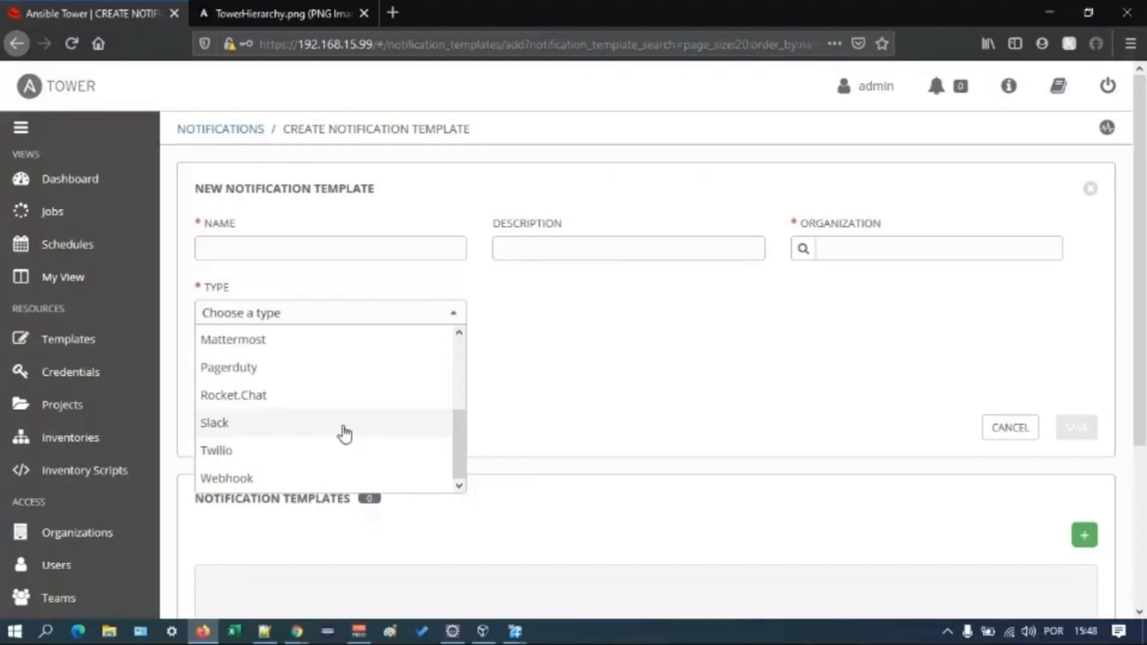
scroll(378, 410, up, 3)
scroll(322, 406, down, 3)
scroll(385, 421, up, 1)
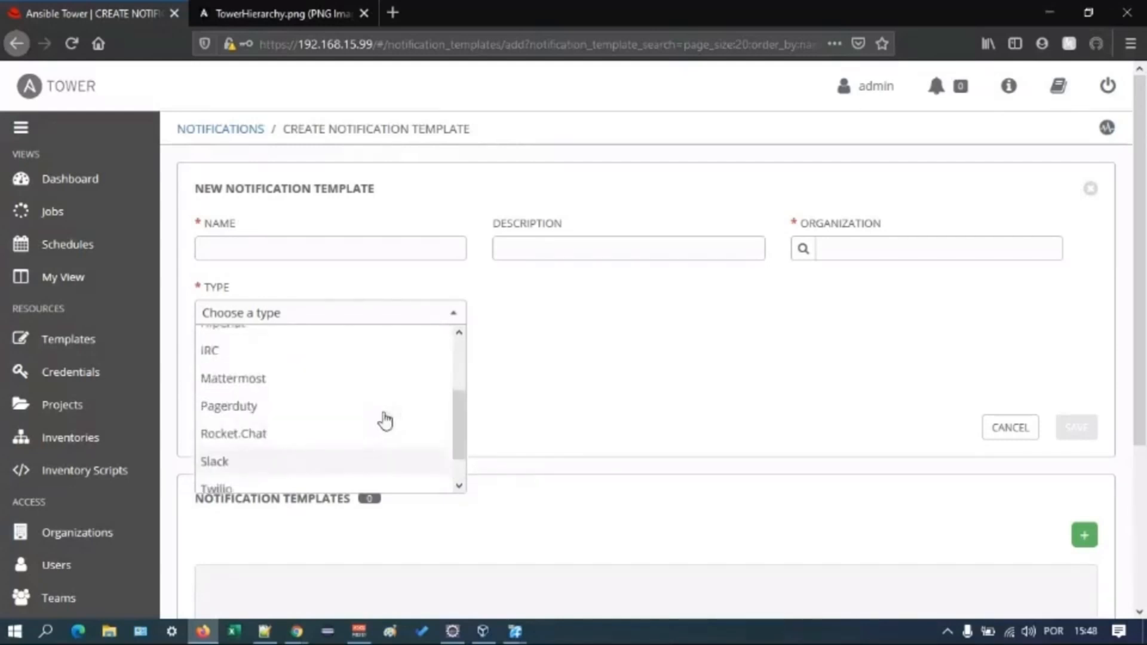
scroll(385, 418, up, 2)
click(563, 389)
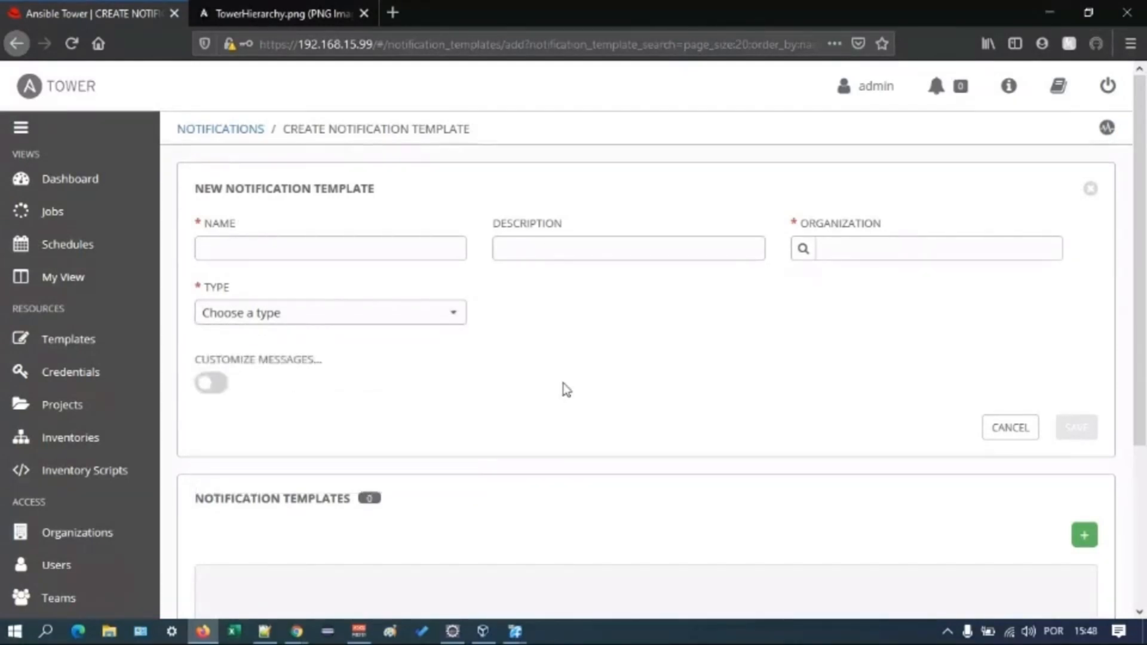
- View the management jobs and the scheduled jobs list that contains their schedules
scroll(567, 389, down, 3)
scroll(256, 414, down, 1)
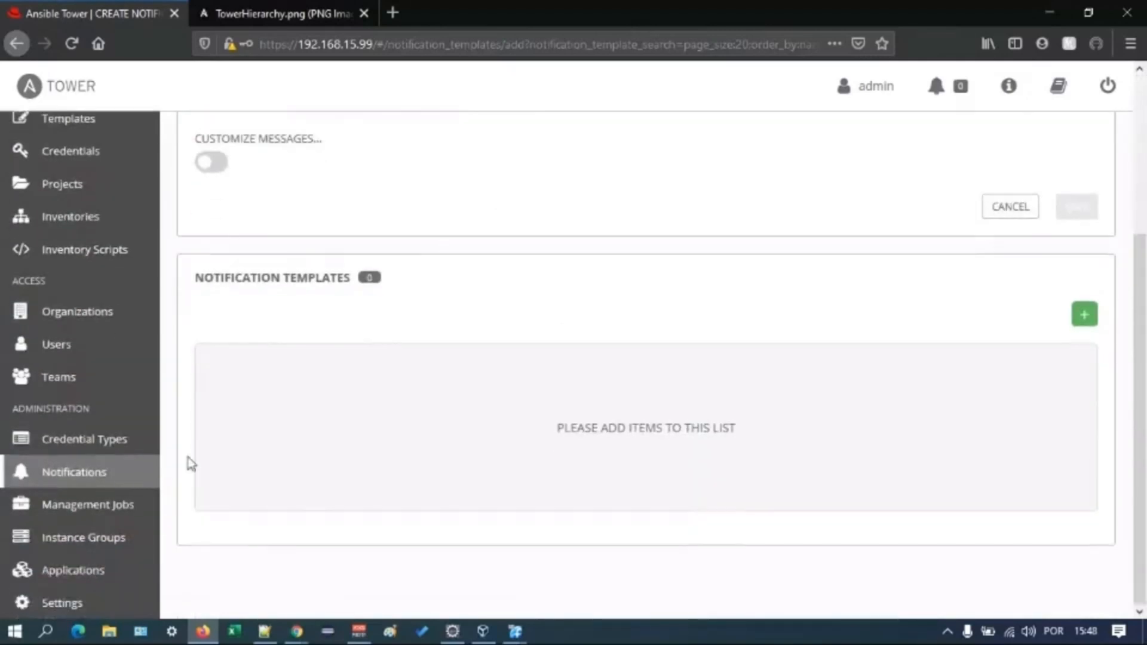
click(118, 504)
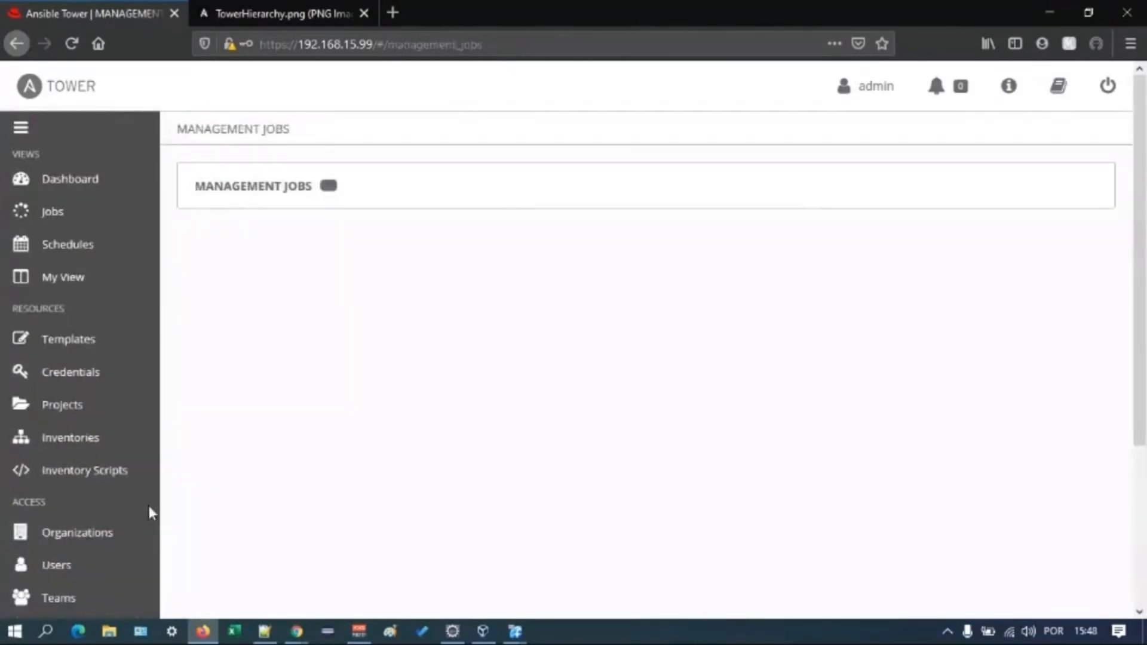
scroll(113, 487, down, 2)
scroll(115, 490, up, 2)
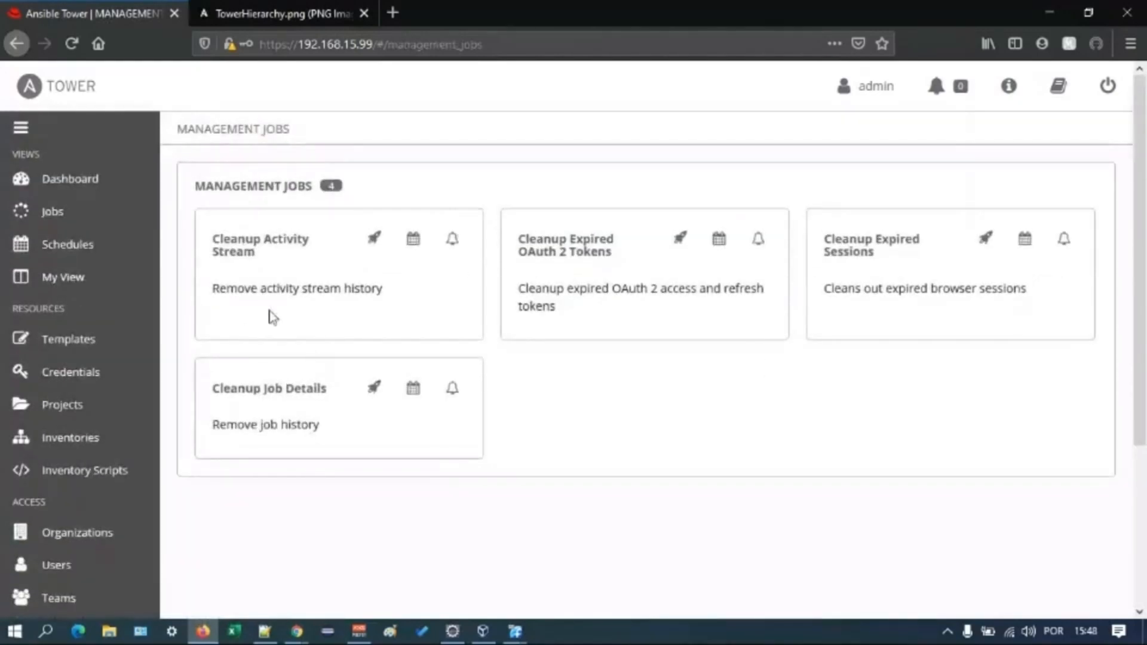
click(72, 252)
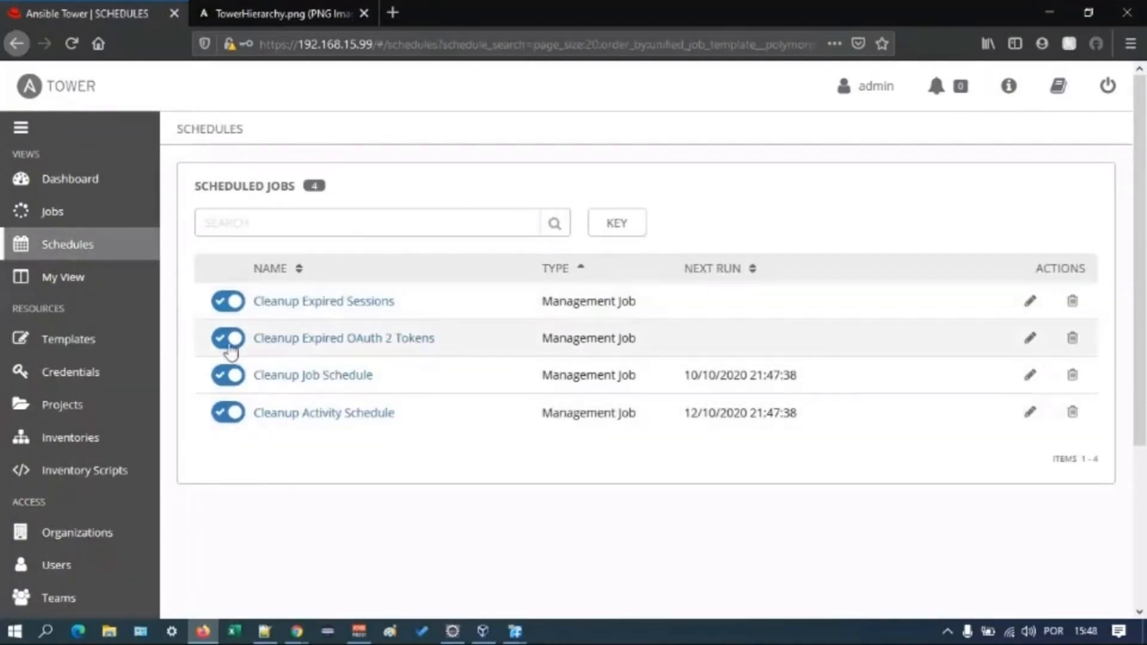
- Open the instance groups list and view the tower group's jobs, instances and used capacity
scroll(82, 416, down, 3)
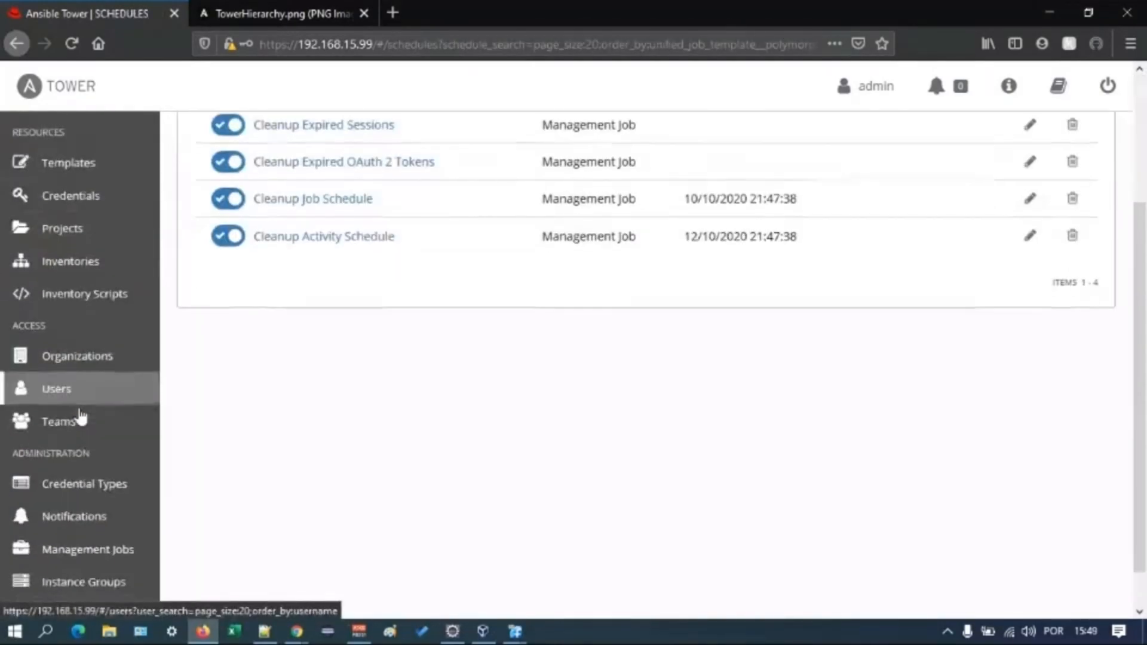
scroll(82, 417, down, 1)
click(119, 536)
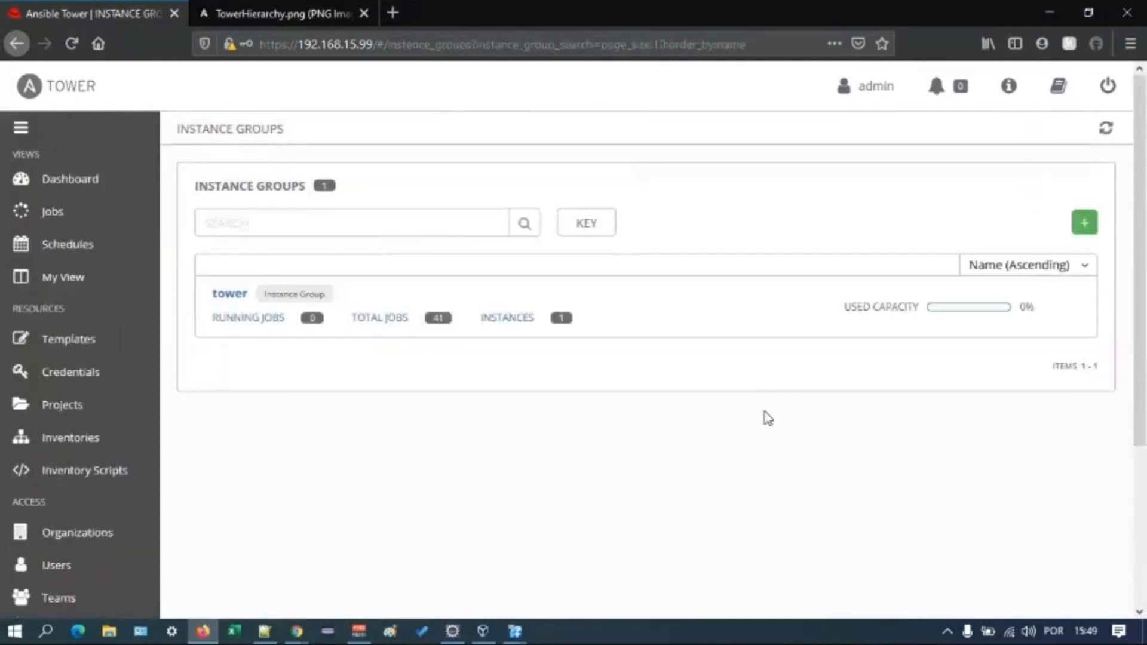
- Open the Tower settings, look over the Authentication page with its Azure AD options, and return to the settings overview
scroll(767, 419, down, 2)
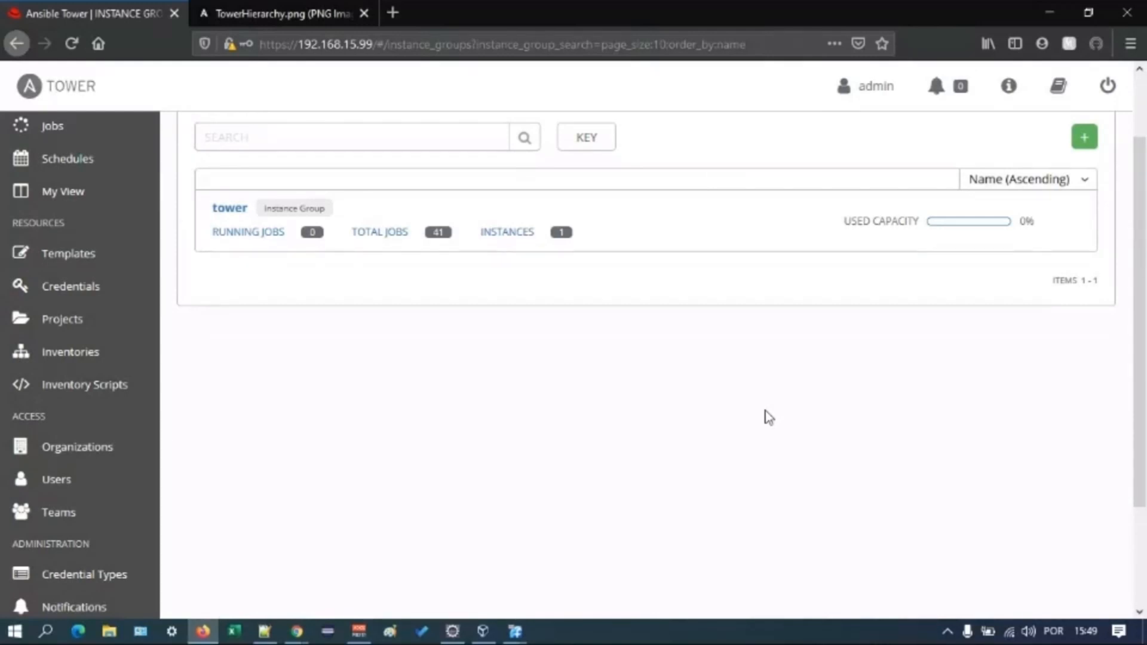
scroll(600, 429, down, 2)
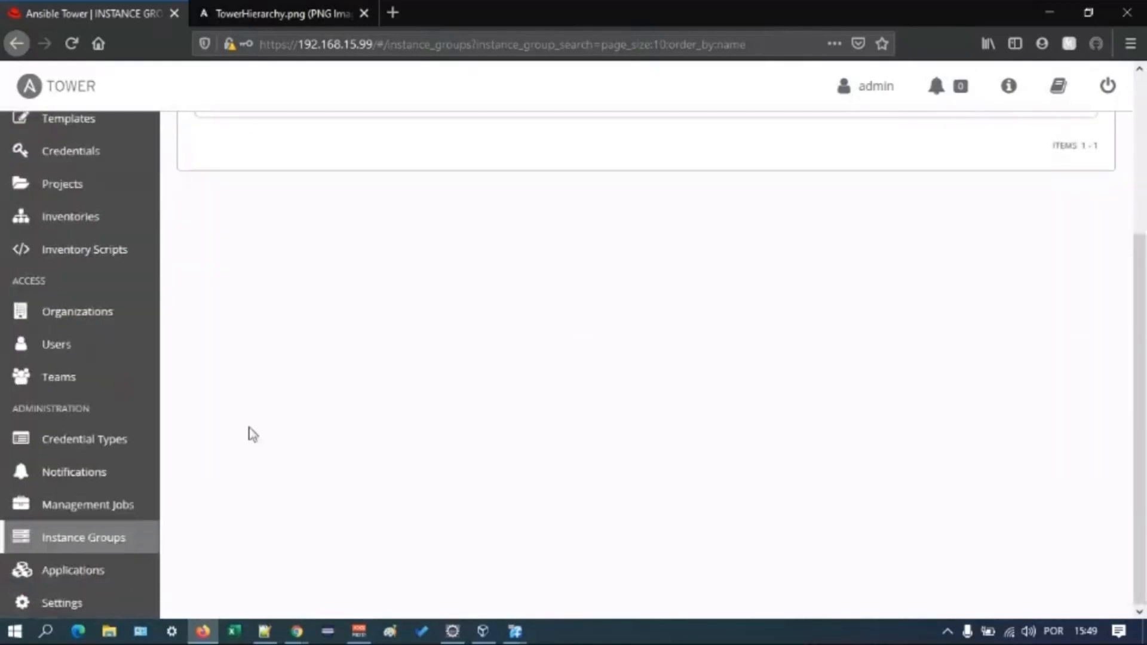
mouse_move(102, 603)
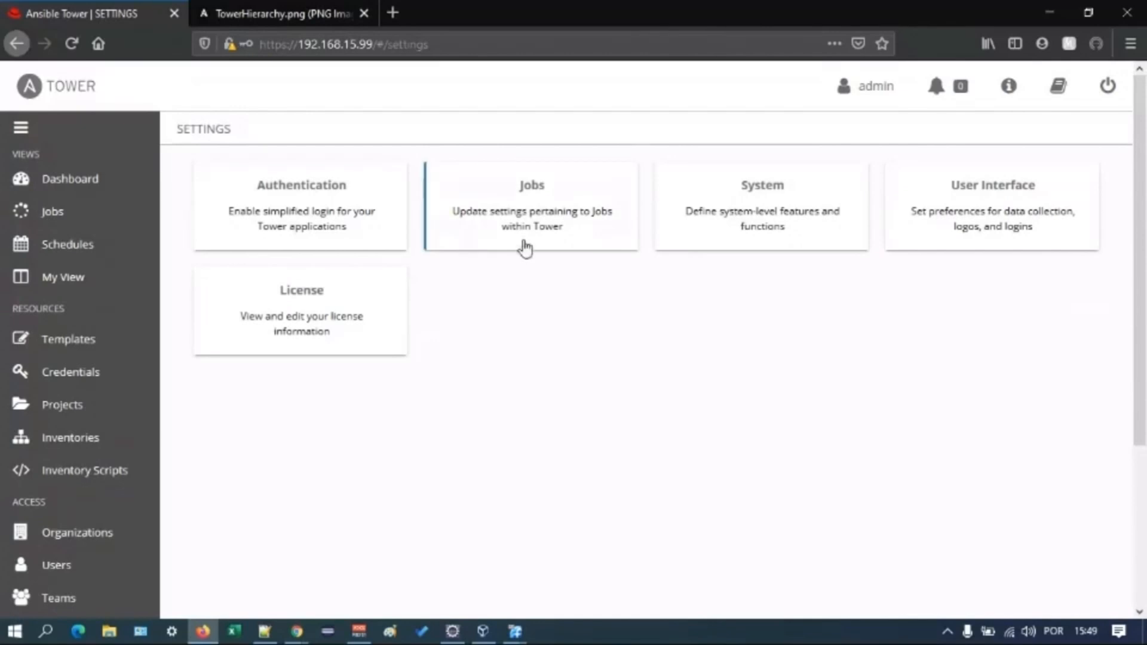
click(365, 206)
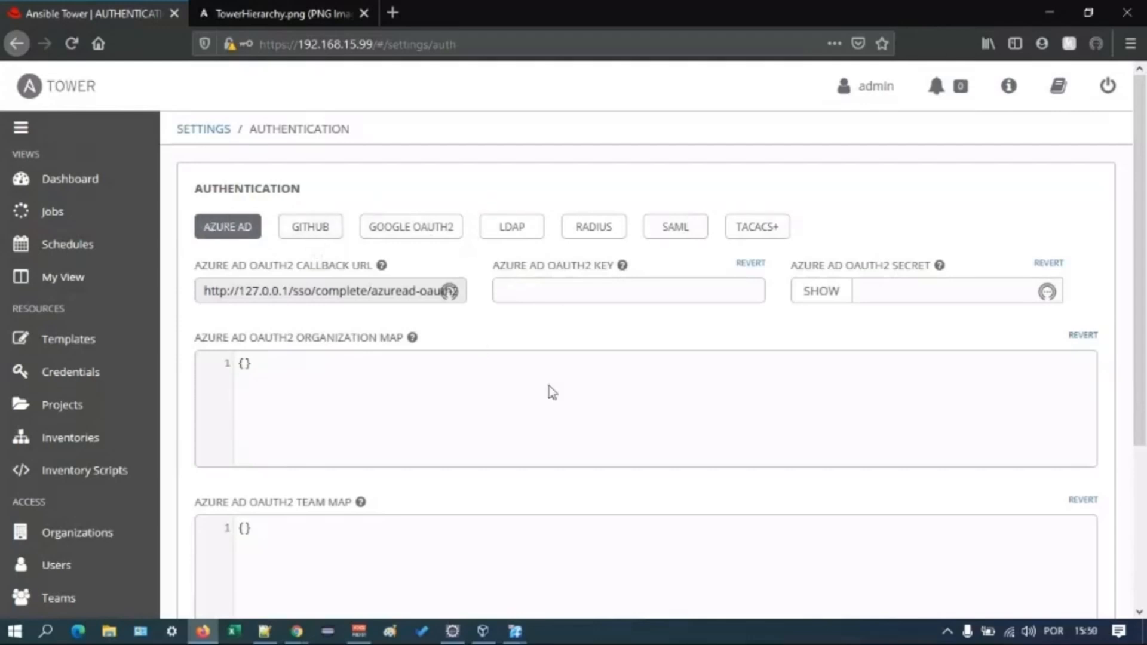
scroll(561, 387, down, 3)
scroll(562, 385, up, 3)
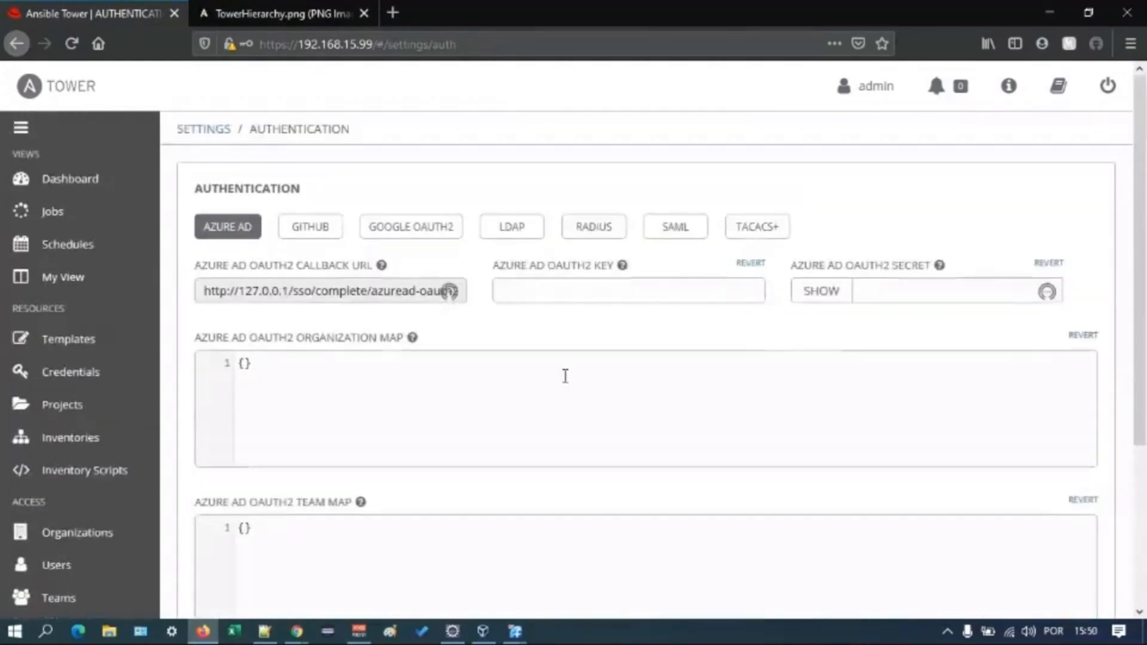
click(217, 130)
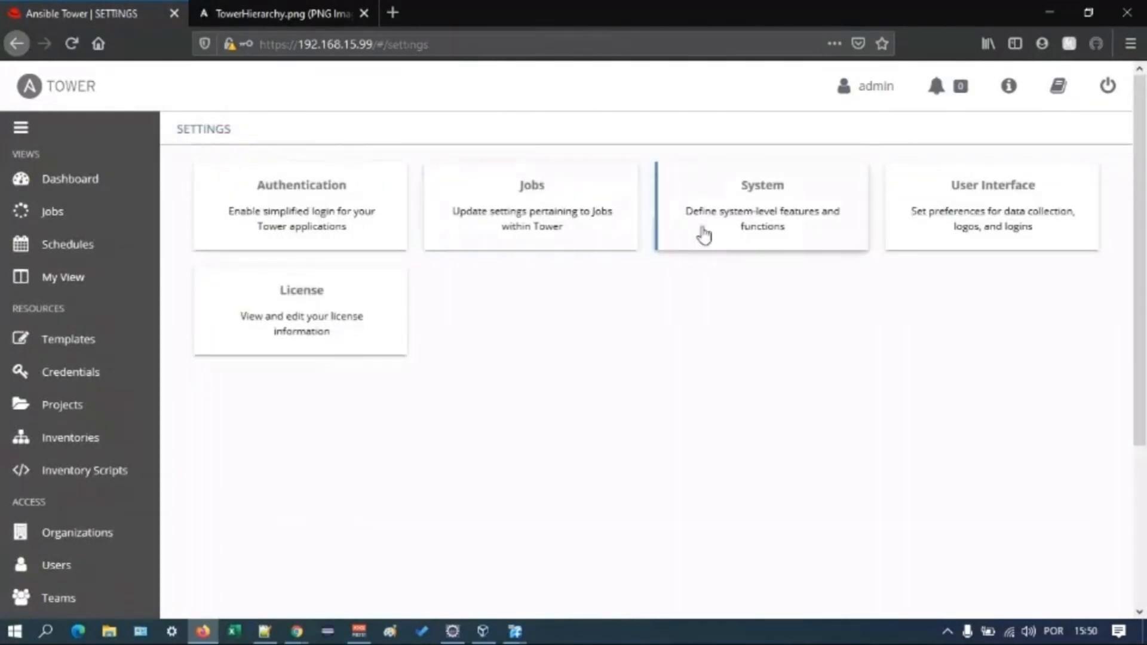
- Look through the Jobs settings, including the Ansible modules allowed for ad hoc jobs, and return to the settings overview
click(602, 230)
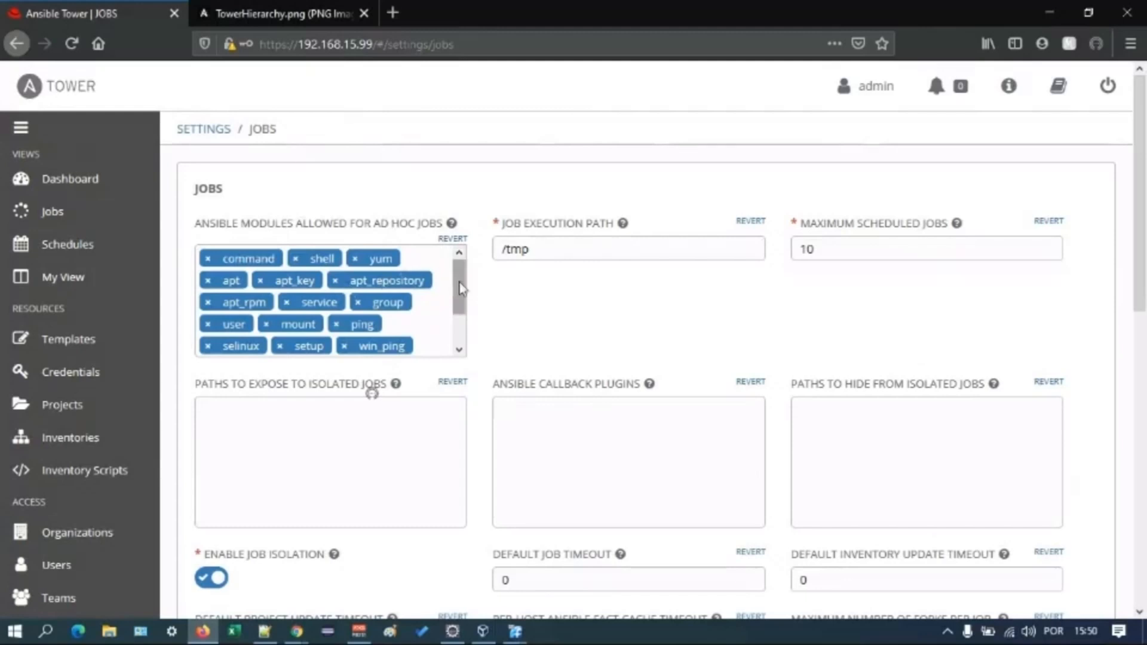
mouse_move(460, 289)
mouse_down()
mouse_move(460, 318)
mouse_move(459, 295)
mouse_up()
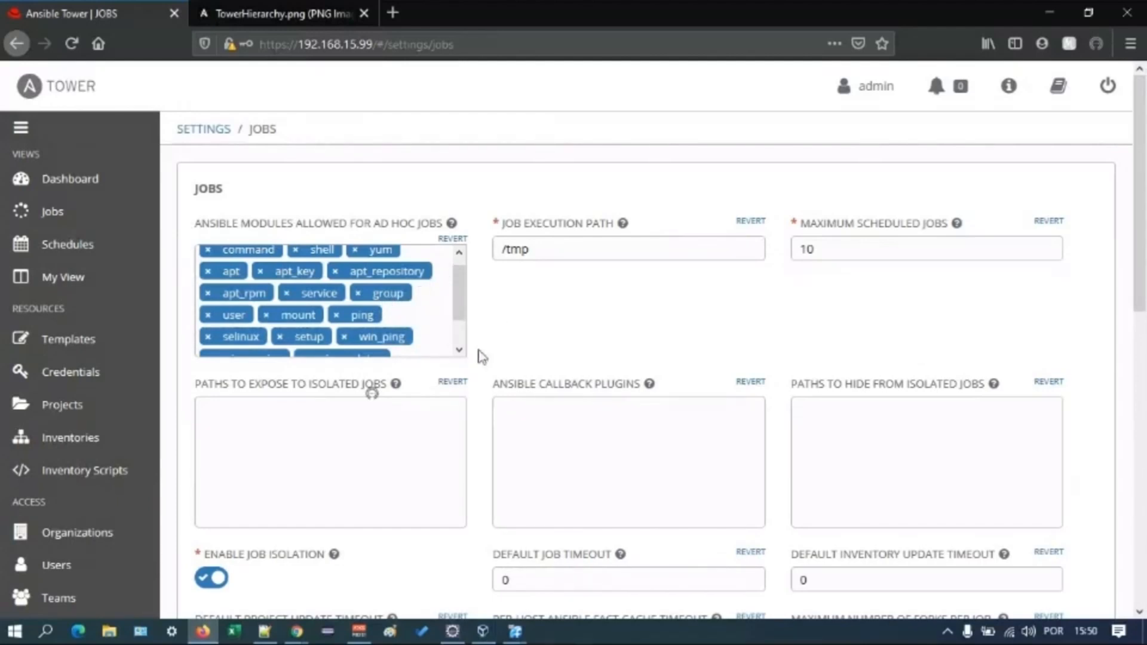
scroll(638, 409, down, 3)
scroll(639, 410, down, 8)
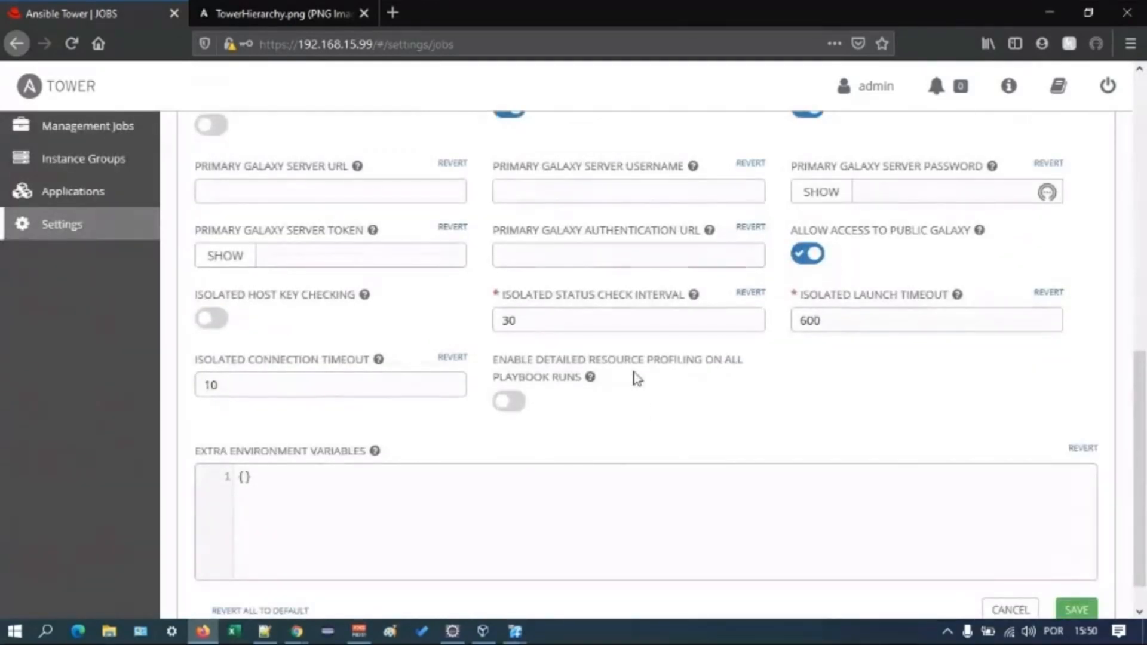
scroll(609, 323, up, 11)
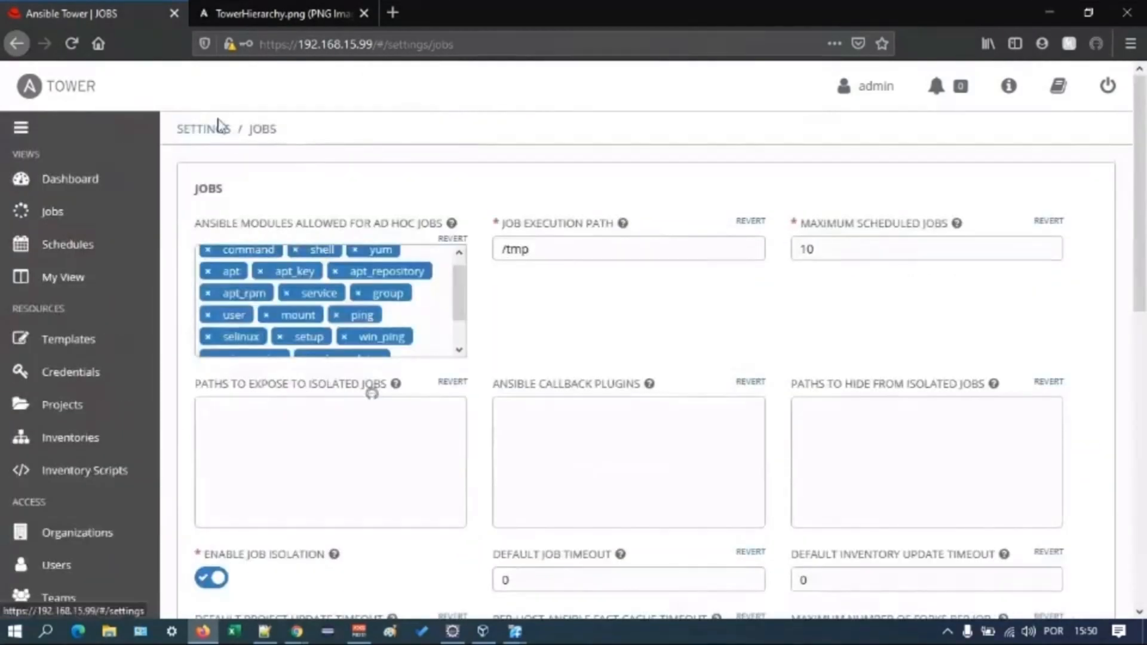
click(203, 129)
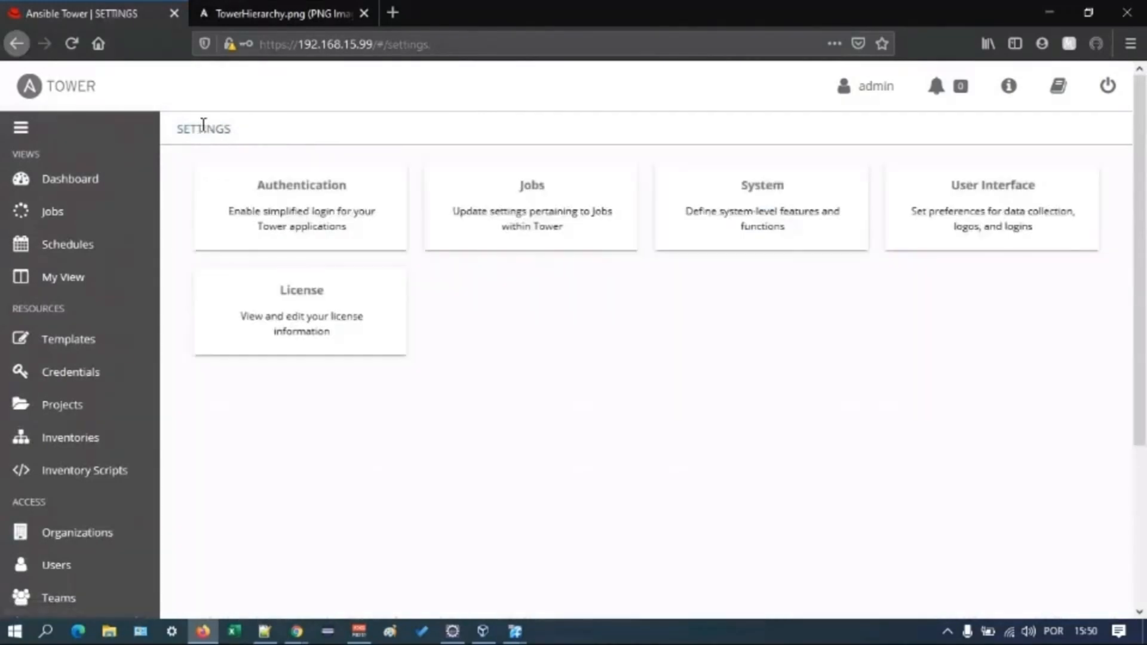
- Open the System settings and look through the miscellaneous options, including the Automation Analytics data gathering and Red Hat customer fields
click(739, 196)
scroll(929, 382, down, 3)
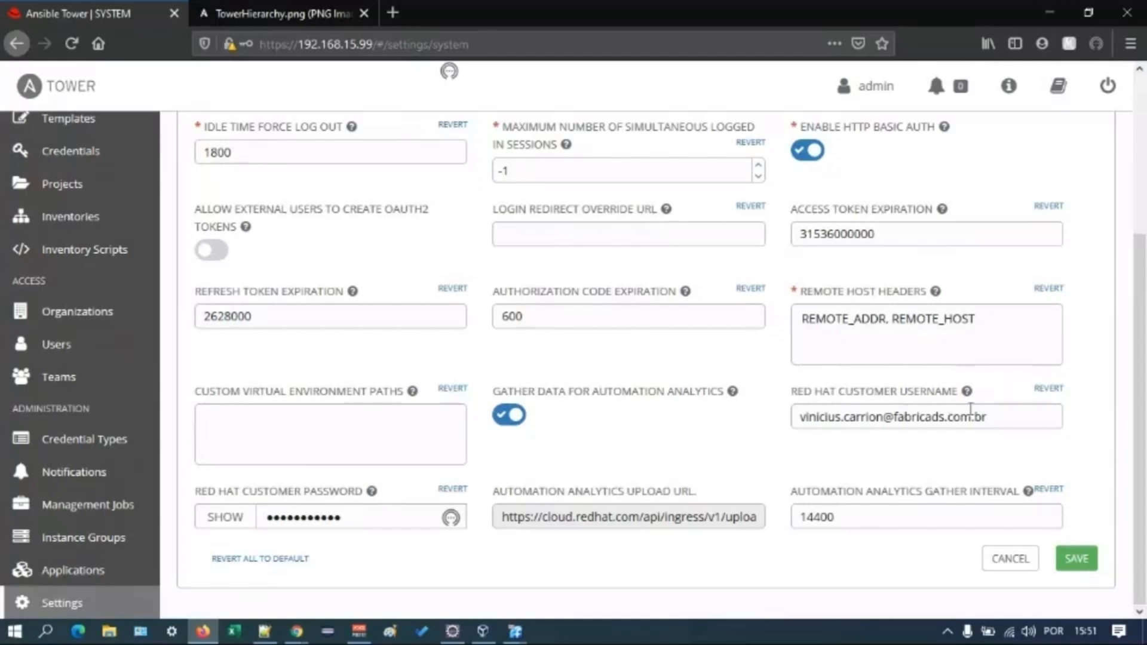
mouse_move(501, 511)
scroll(351, 184, up, 4)
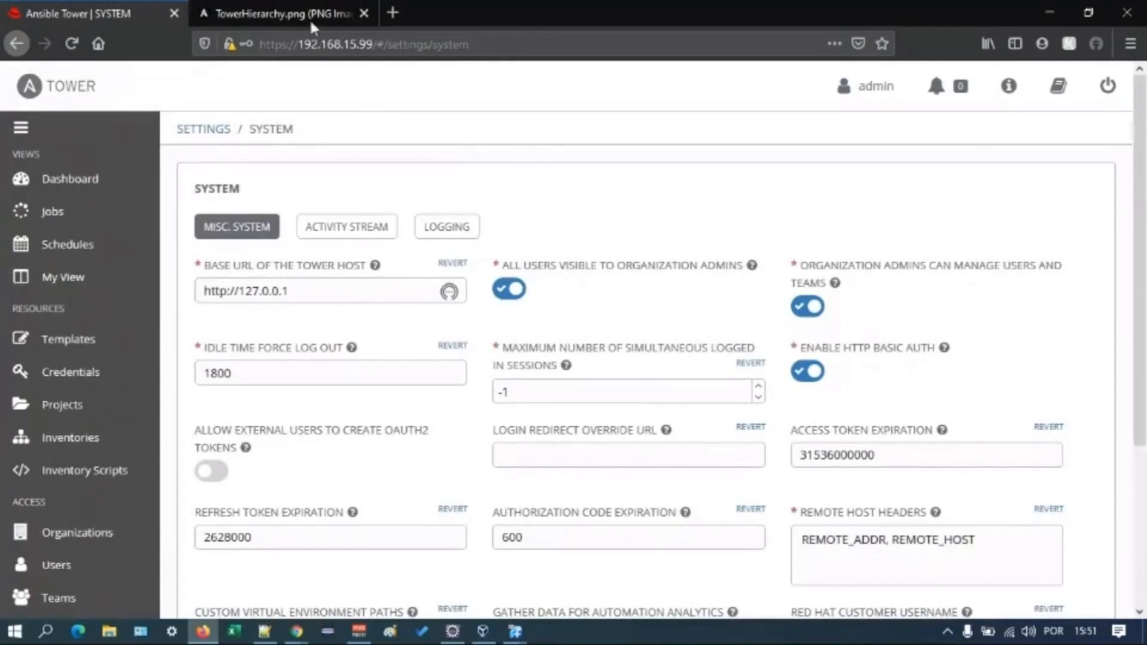
- Open cloud.redhat.com in a new browser tab, log in to the Red Hat account and open Red Hat Ansible Automation Platform
click(393, 12)
text(cloud)
key(Return)
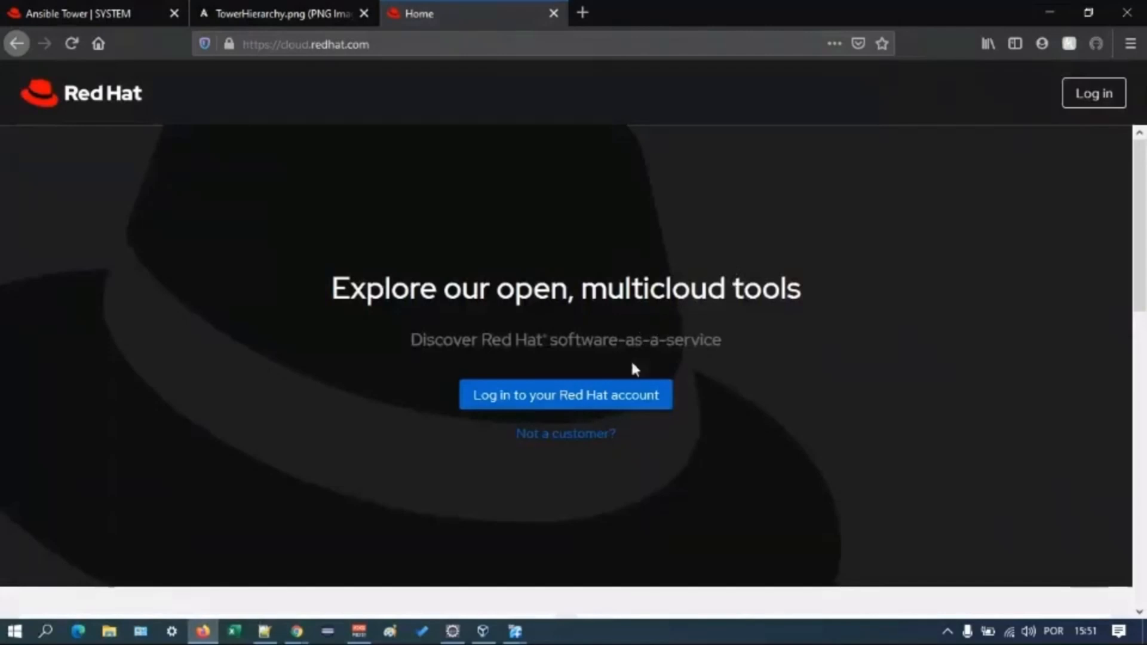
click(589, 407)
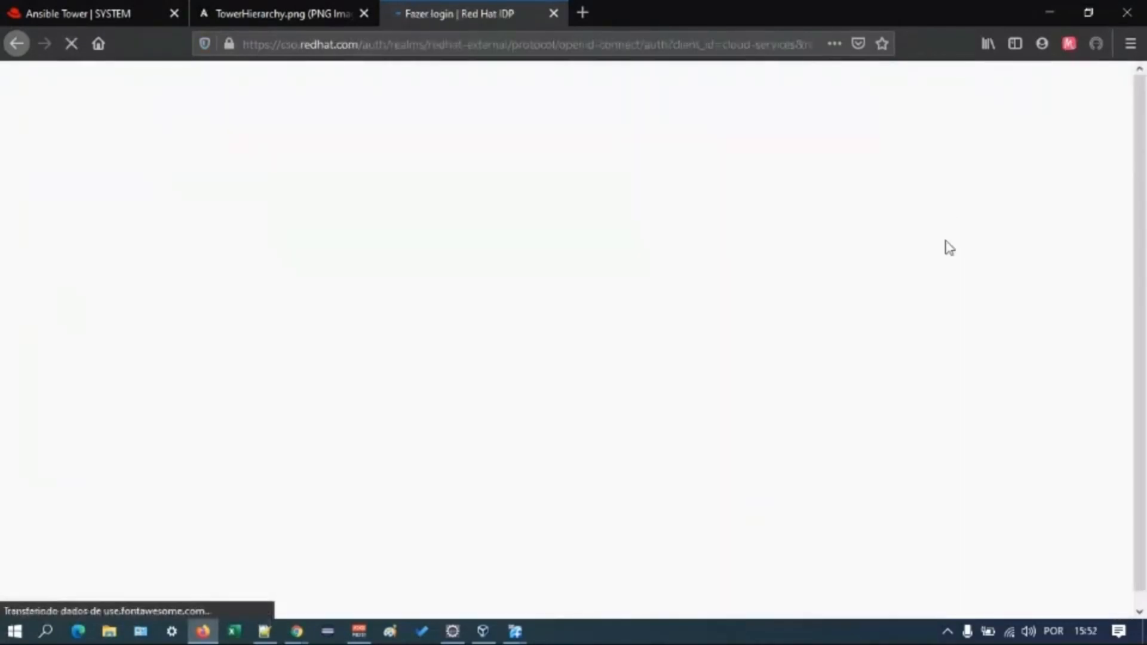
click(509, 425)
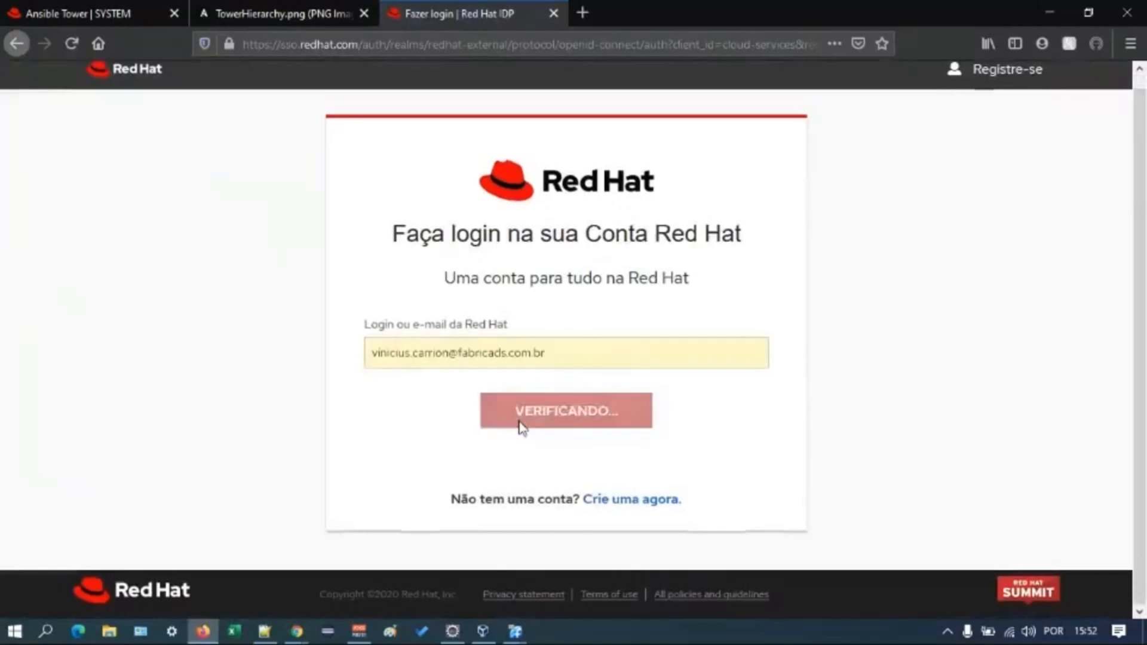
click(538, 410)
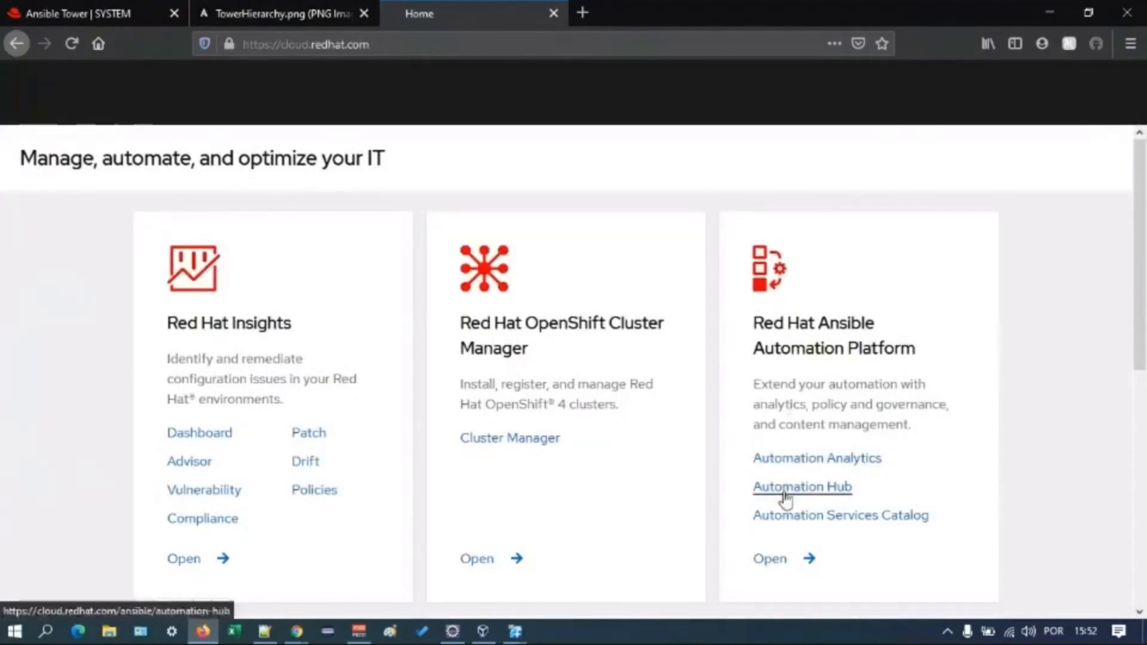
click(769, 558)
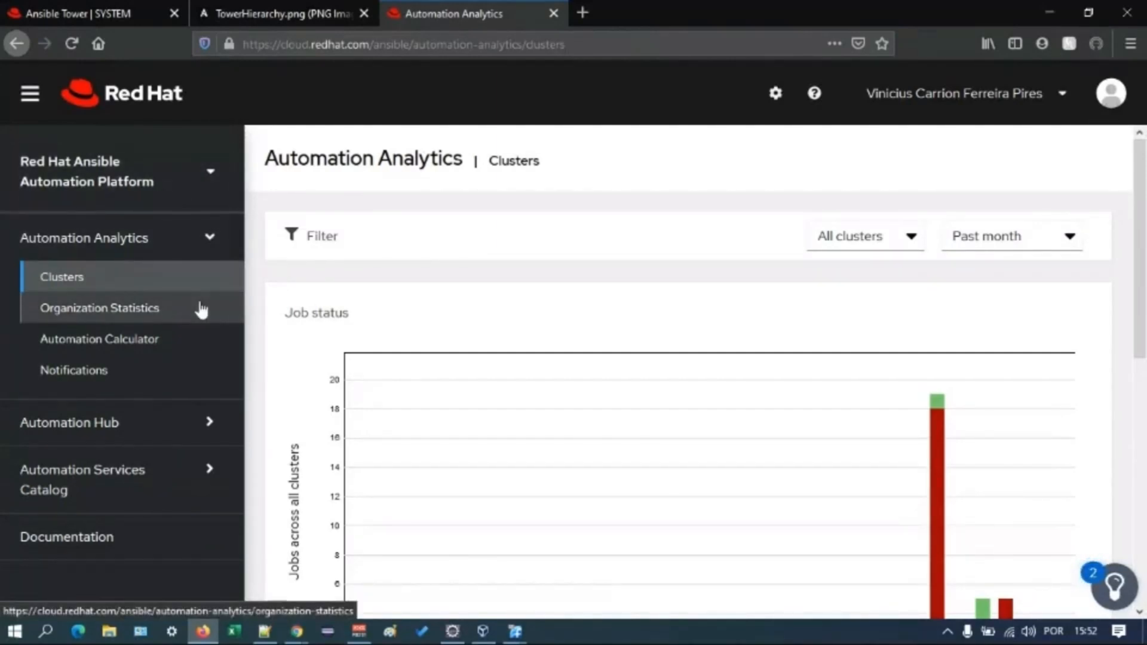
- Review the Red Hat customer fields in Tower's System settings again, and examine the Clusters job status chart in Automation Analytics
click(118, 9)
scroll(564, 609, down, 4)
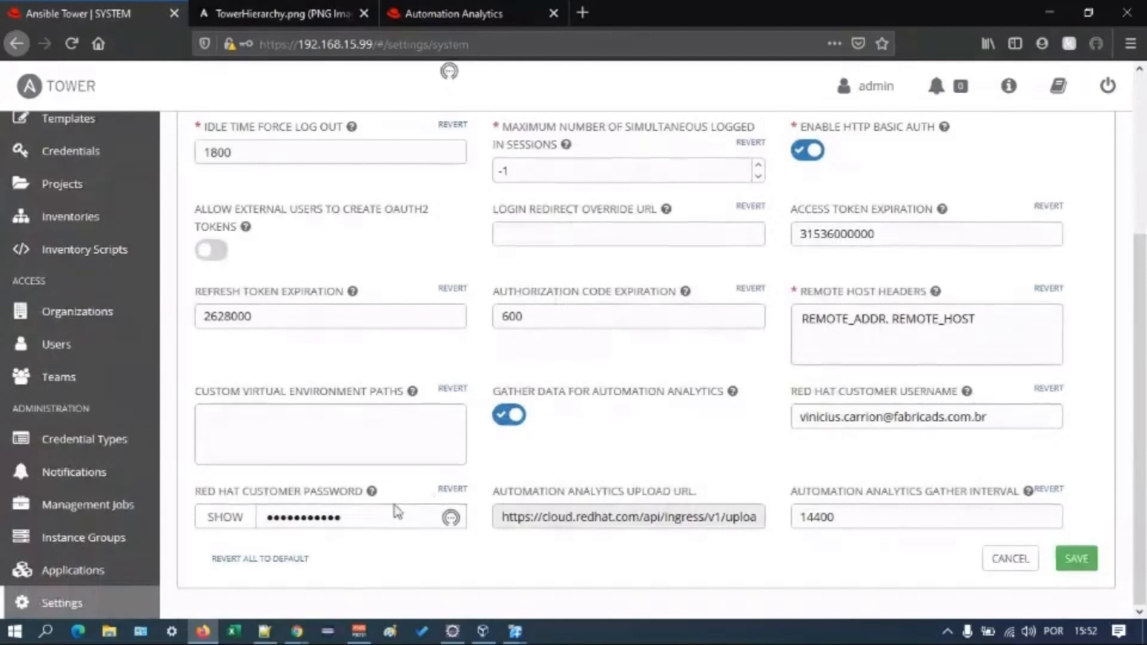
click(531, 12)
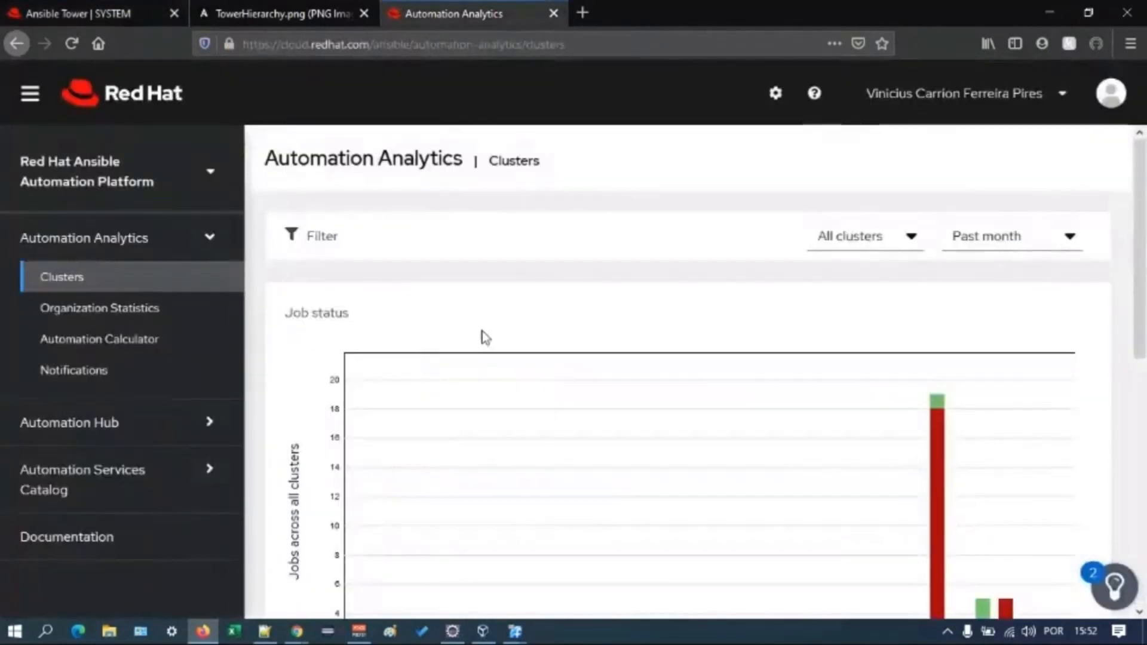
scroll(485, 338, down, 4)
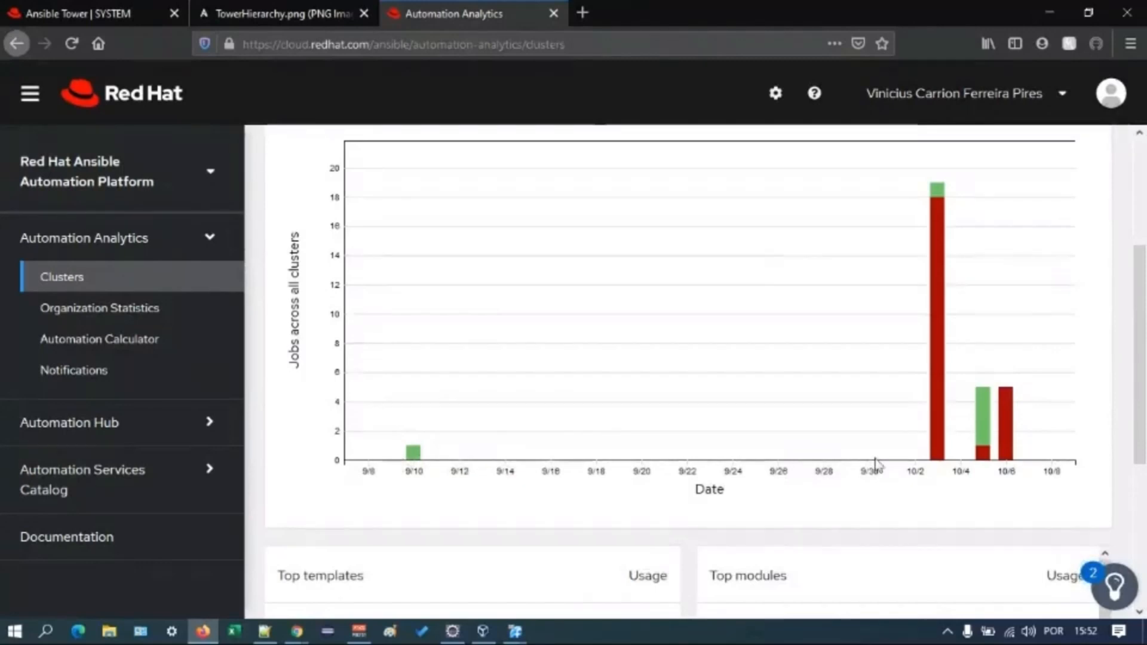
scroll(875, 465, up, 2)
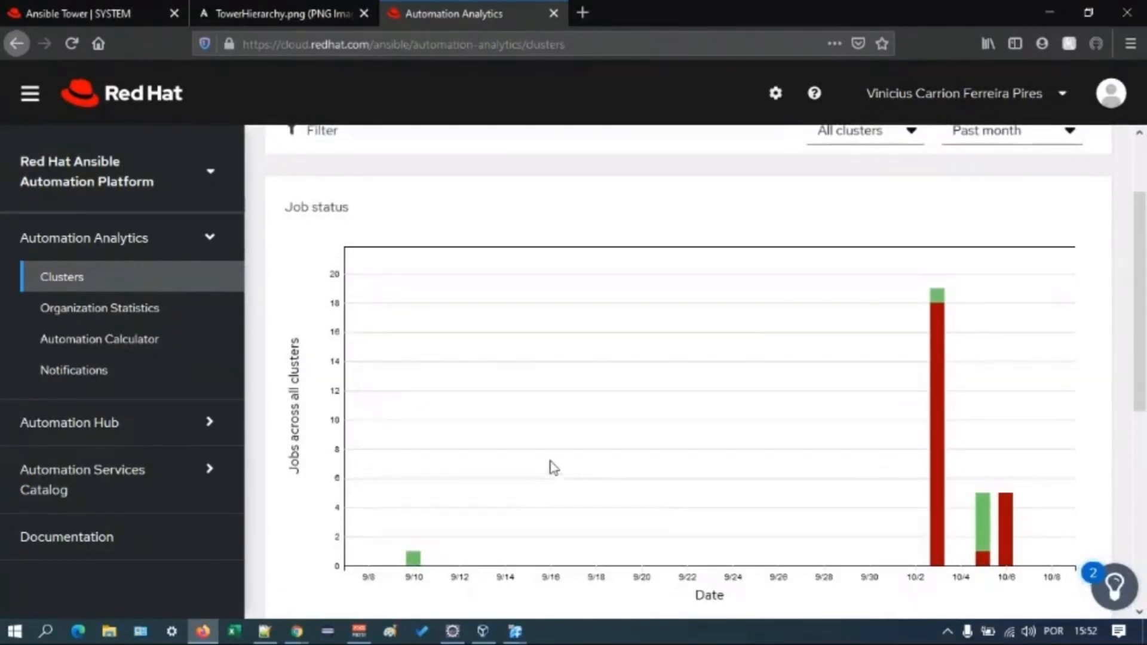
- View the Organization Statistics charts and the Automation Calculator's savings details for the Instalar Apache template
click(189, 310)
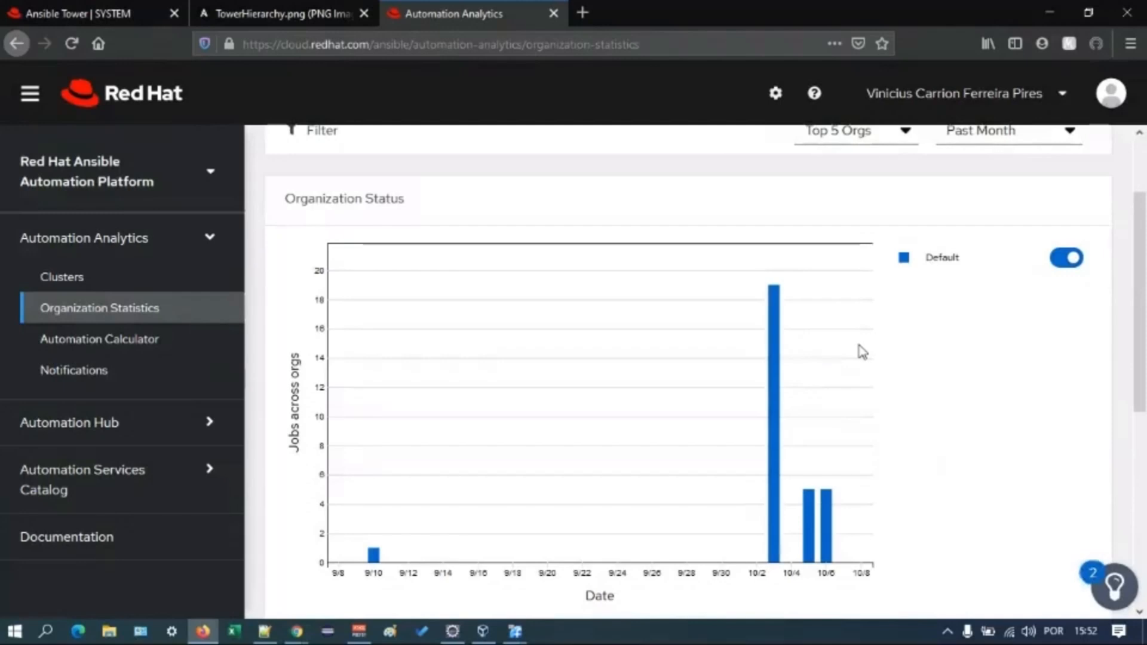
scroll(862, 351, down, 2)
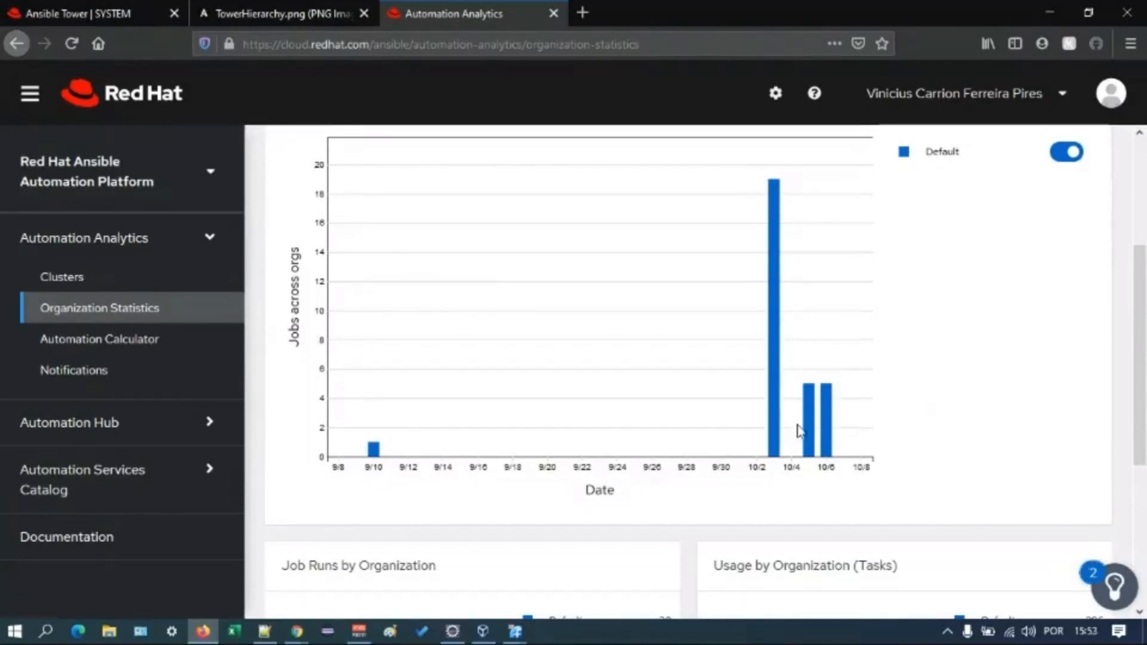
scroll(903, 354, up, 1)
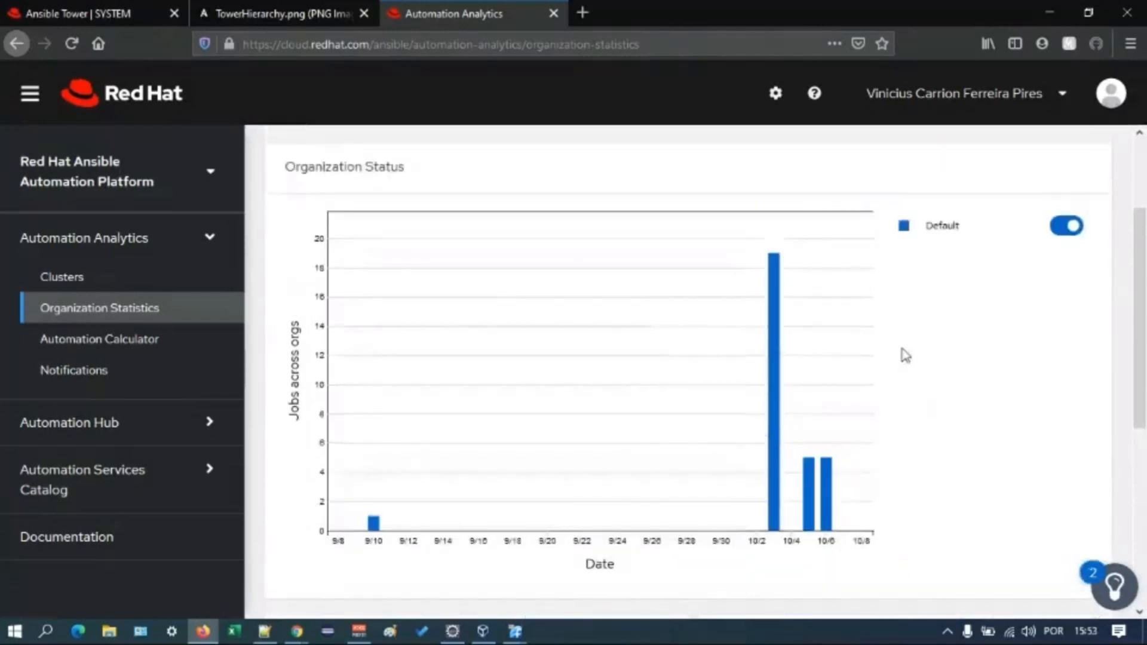
scroll(905, 355, up, 1)
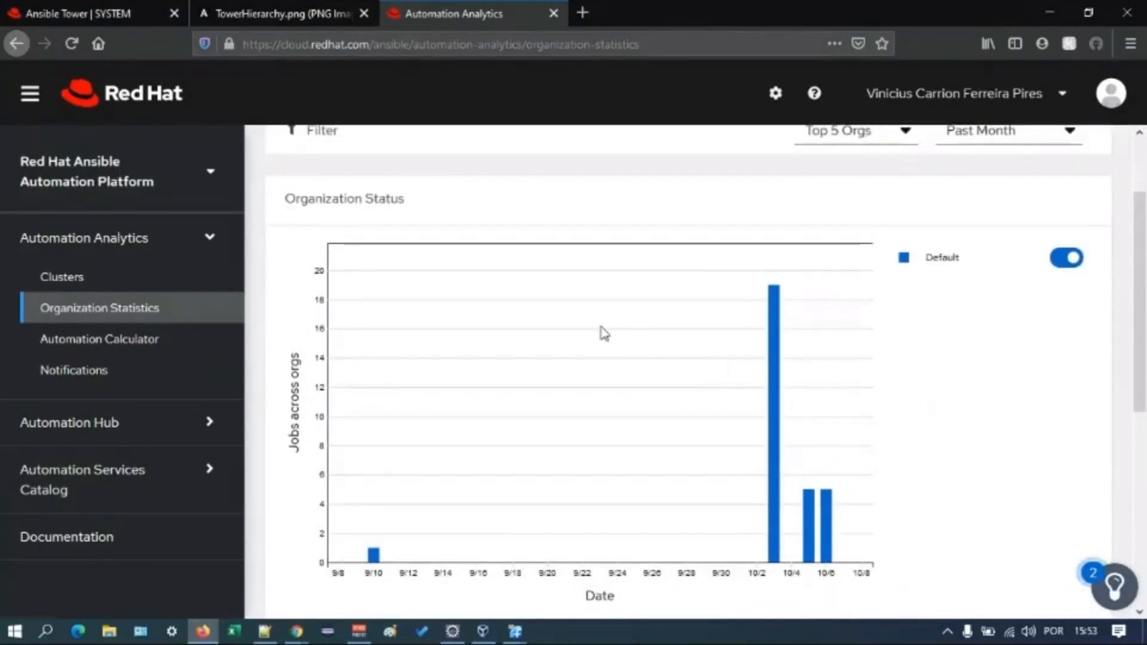
click(145, 345)
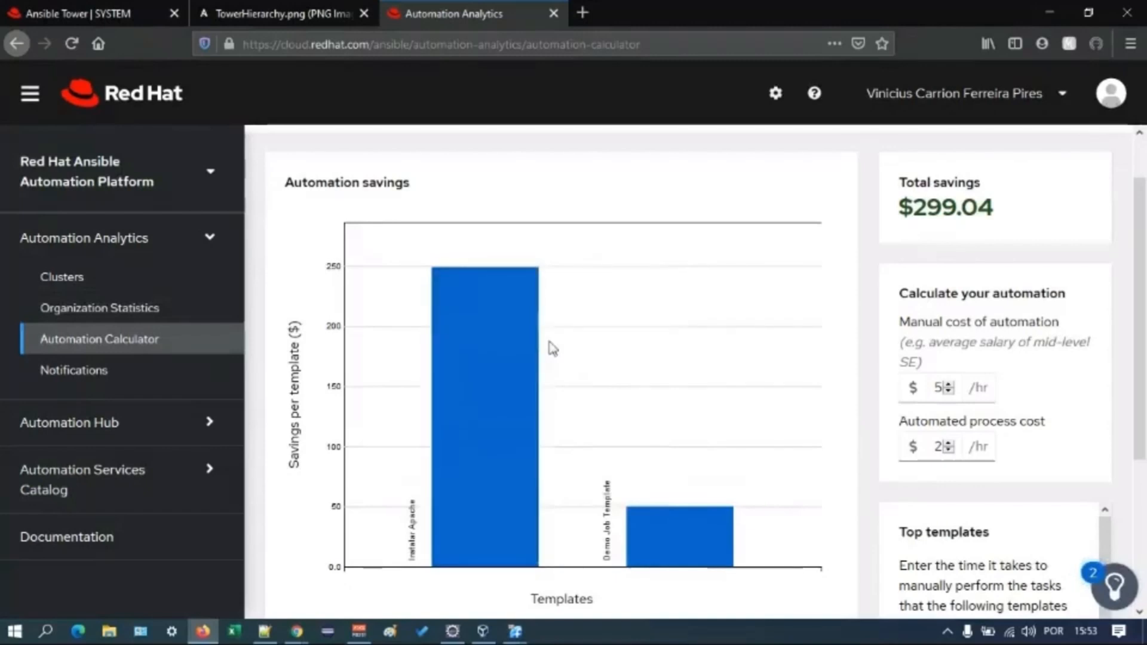
mouse_move(526, 372)
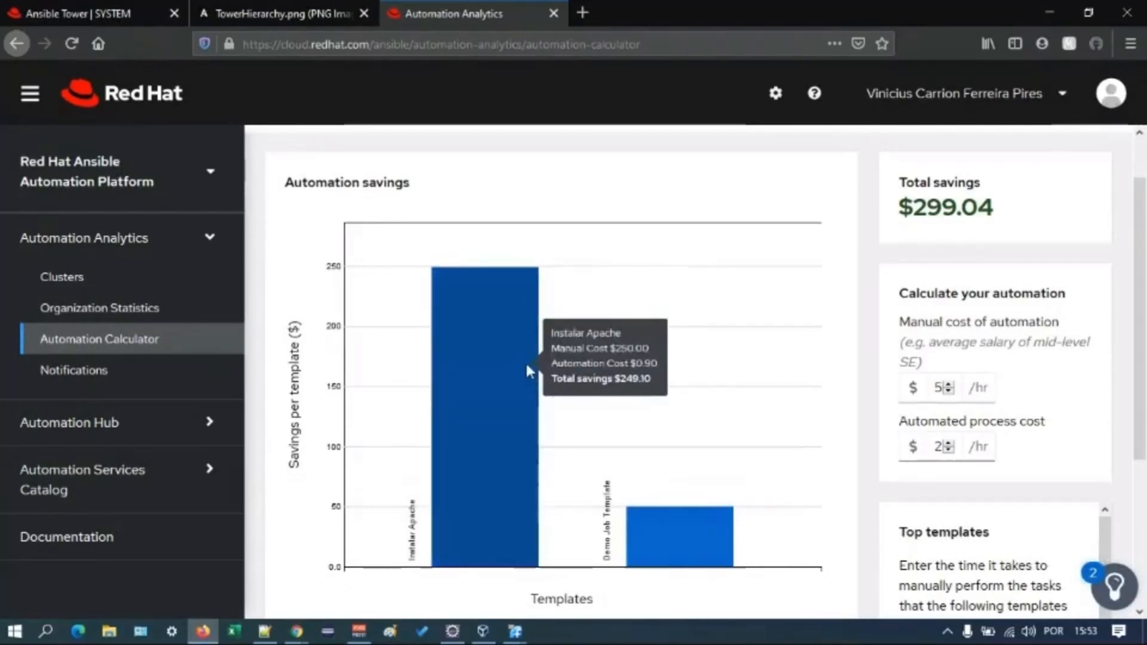
- Open the jobs list in Tower, and return to Automation Analytics to view its notifications
click(113, 12)
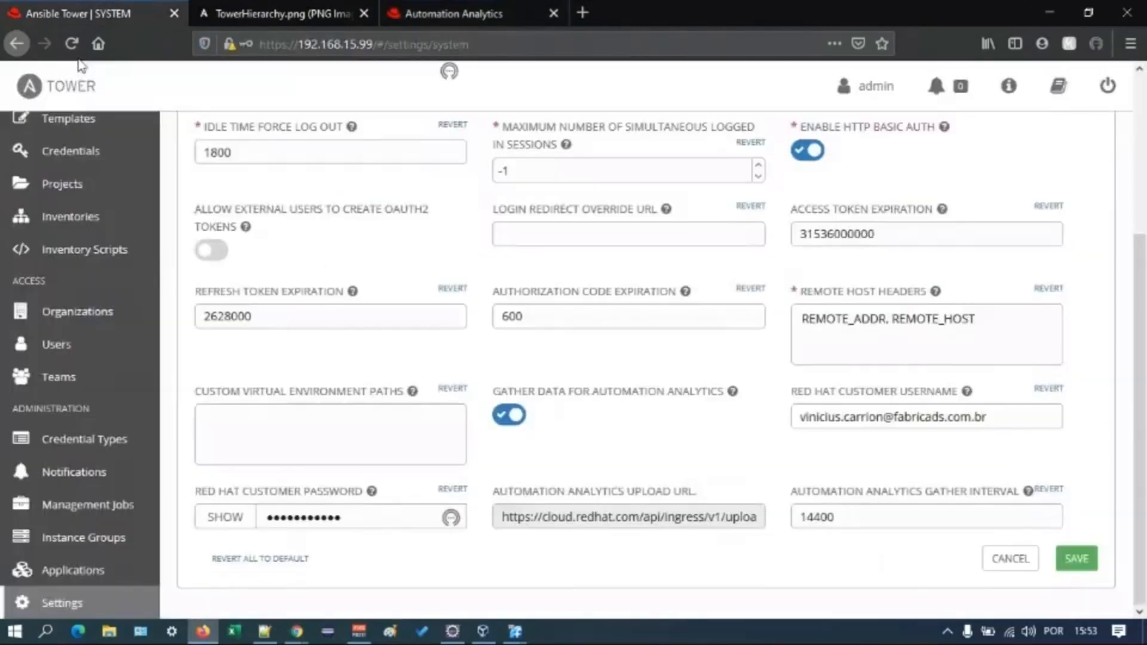
scroll(108, 191, up, 3)
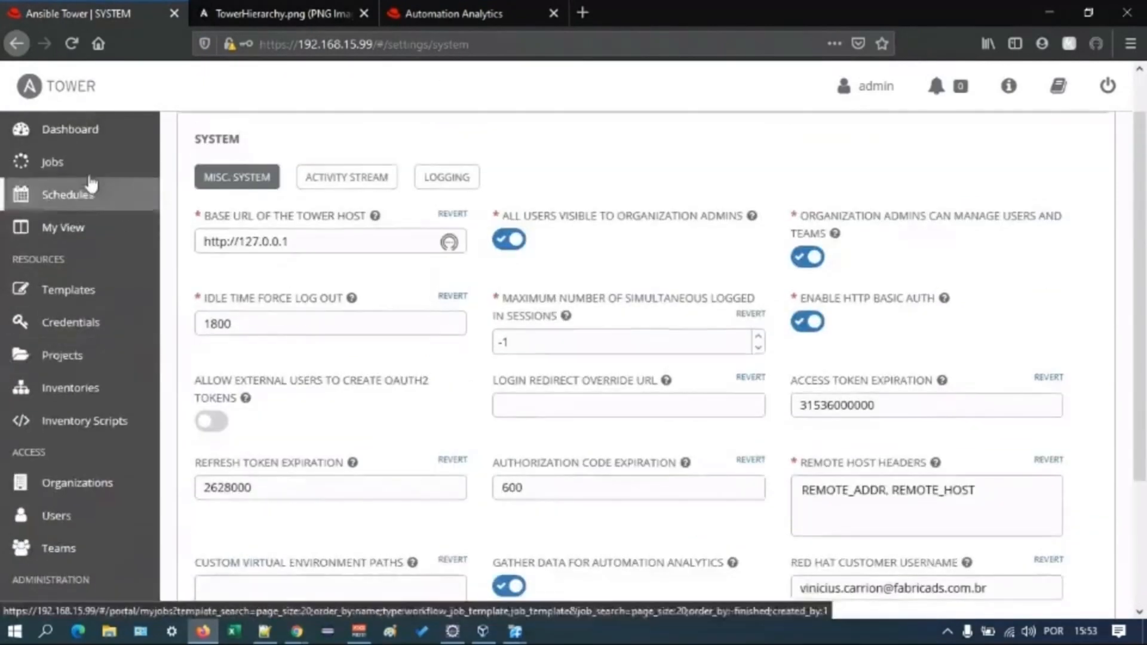
click(87, 169)
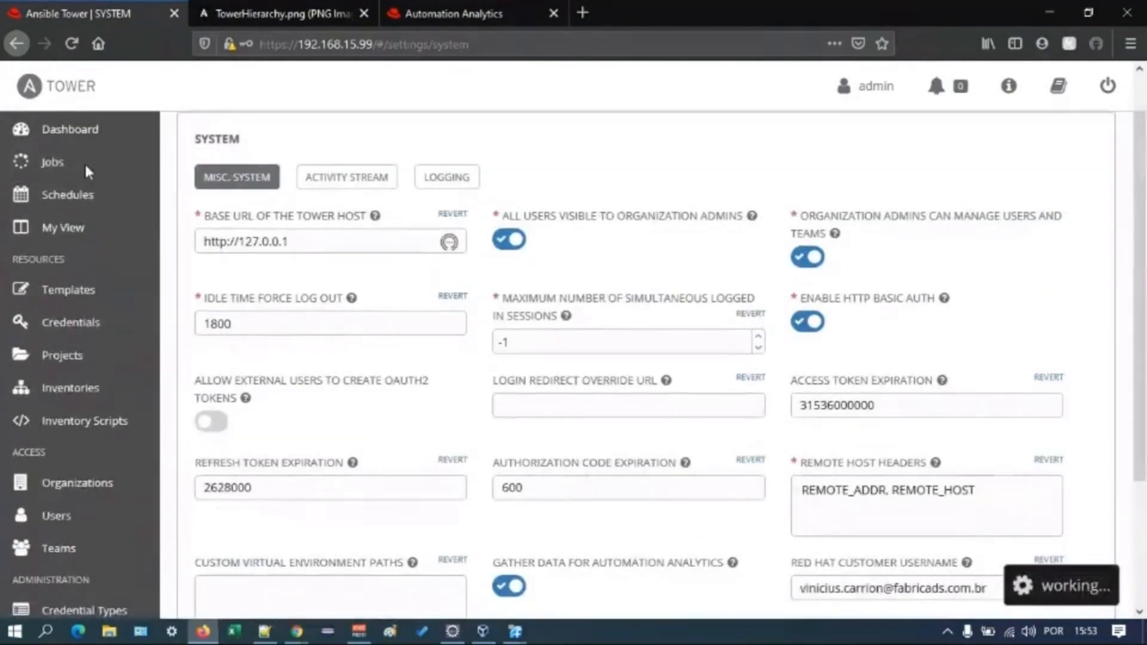
click(451, 13)
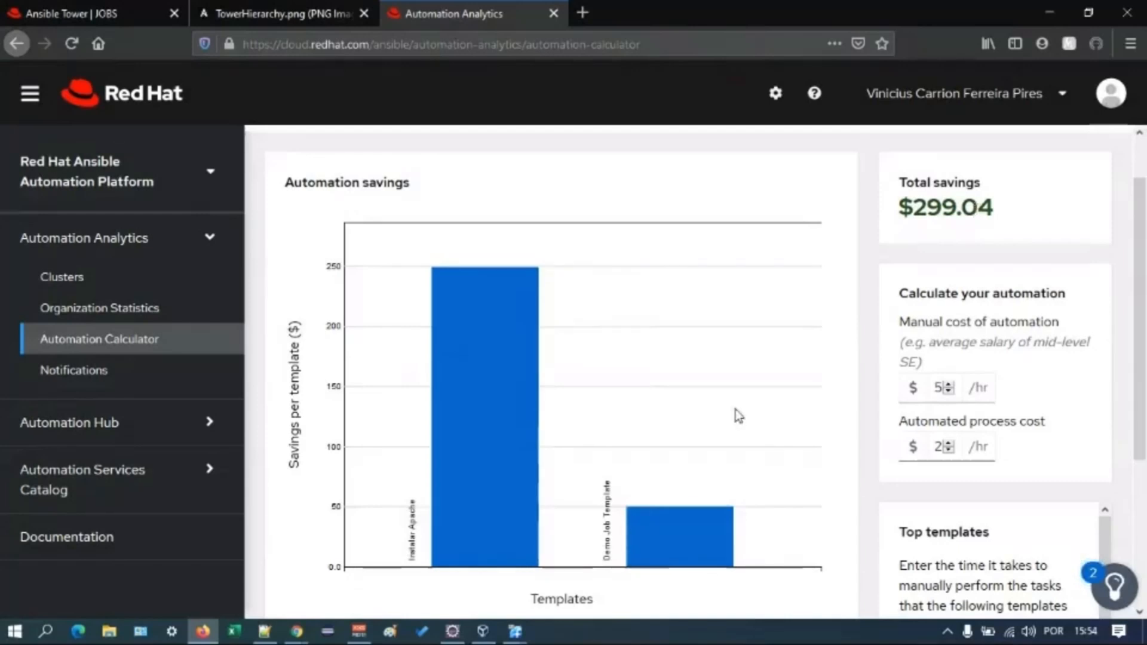
click(154, 373)
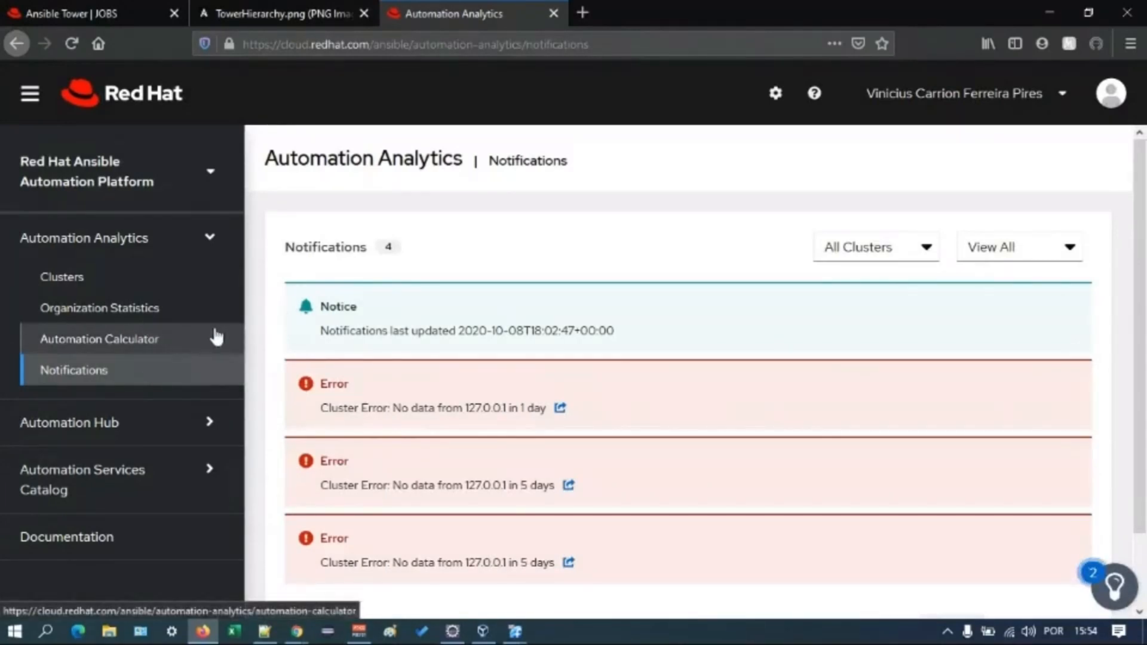
- Open the Automation Hub collections and filter them by the keyword amazon
click(193, 254)
click(167, 285)
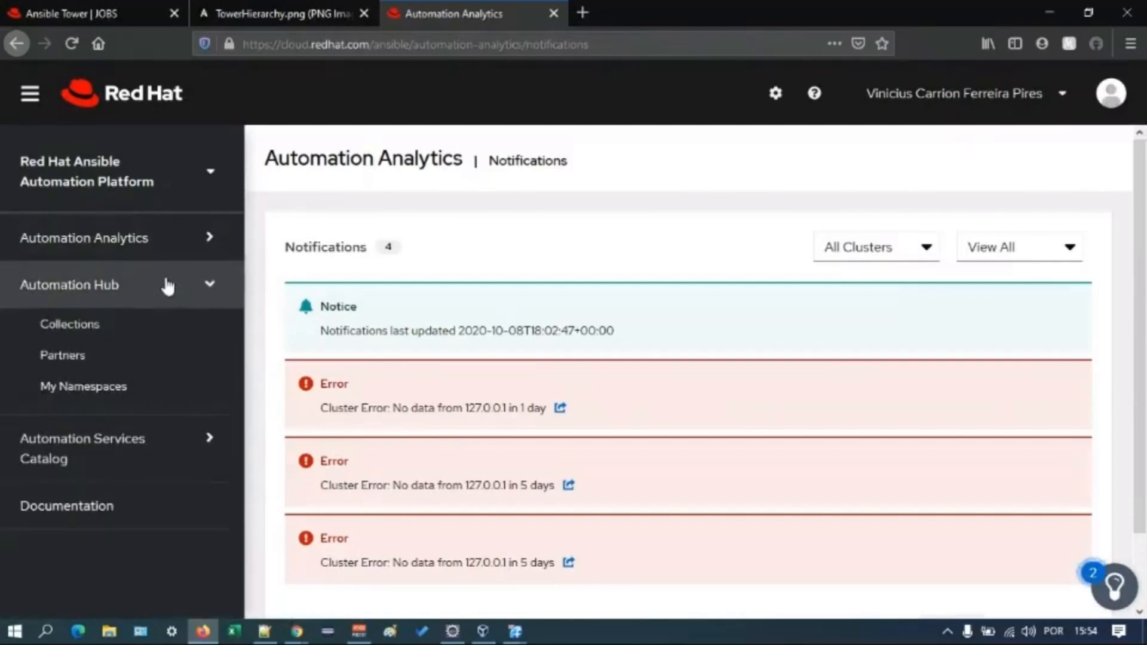
click(70, 334)
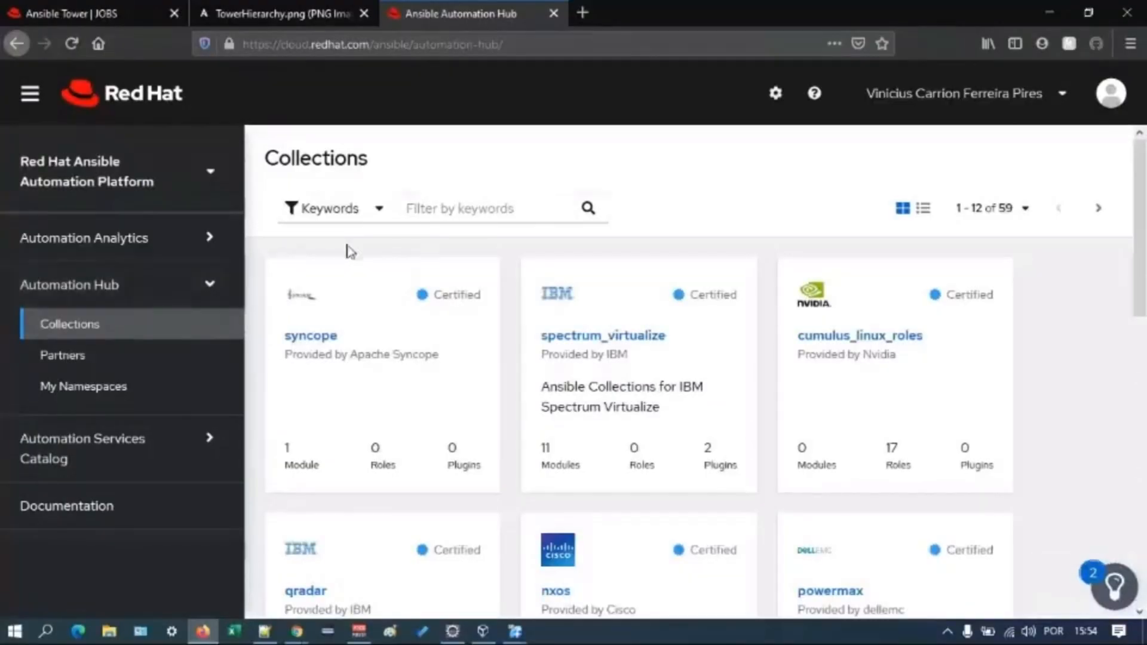
click(441, 210)
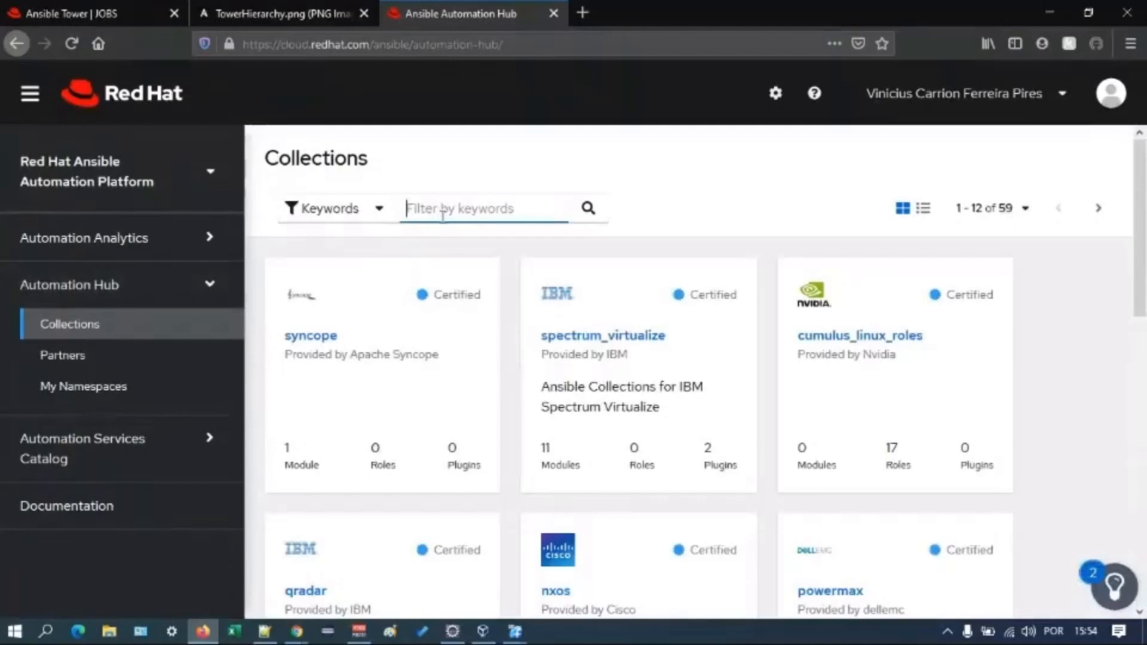
text(amazon)
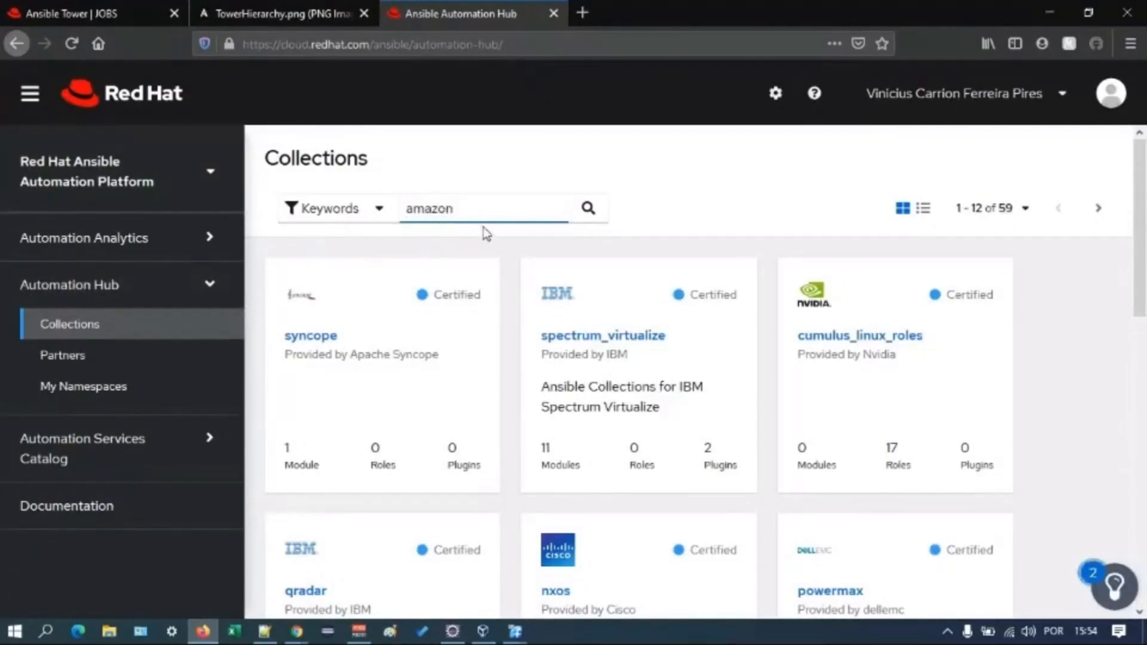
click(592, 207)
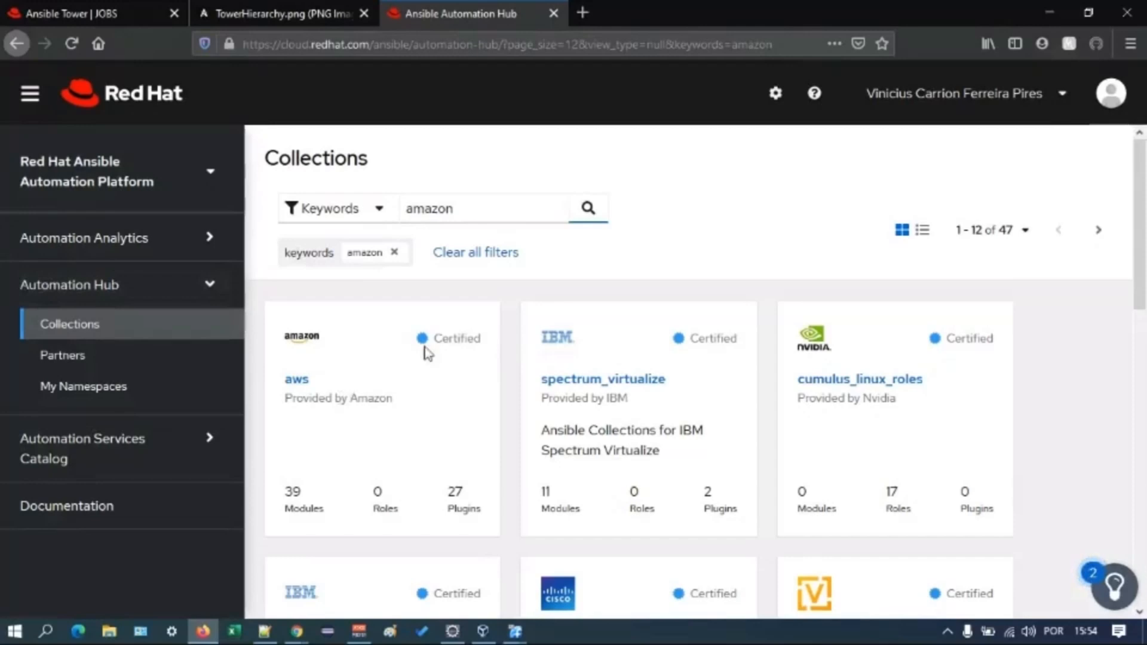
- Highlight the Certified labels of the aws and spectrum_virtualize collections, and open the aws collection's details
drag(424, 337, 482, 338)
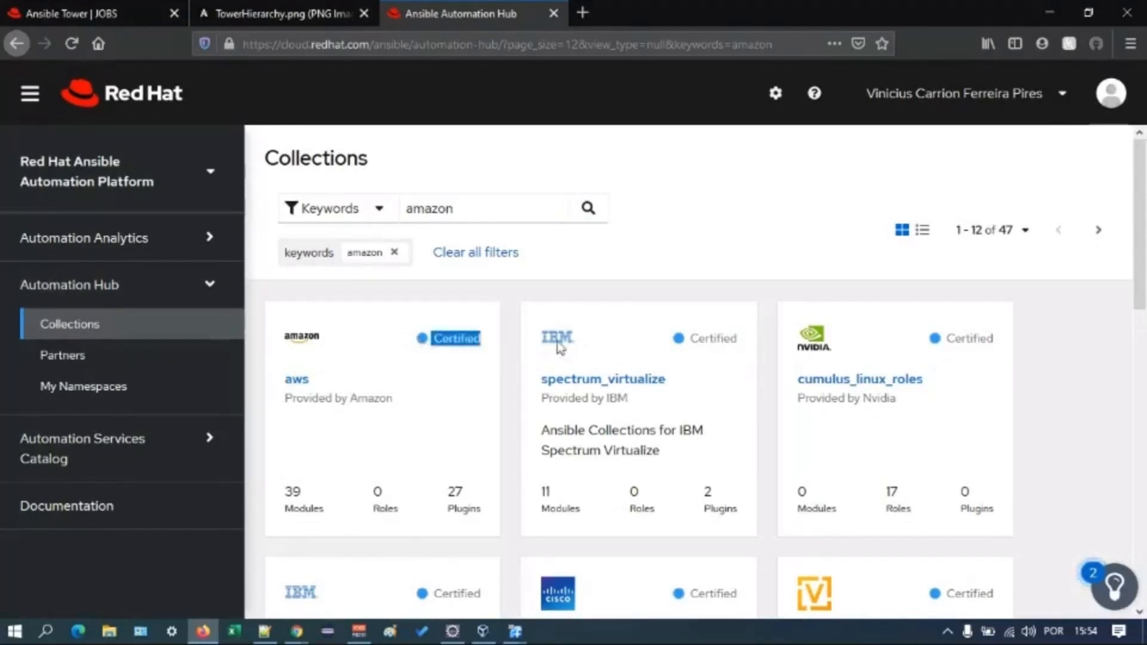
drag(689, 339, 730, 338)
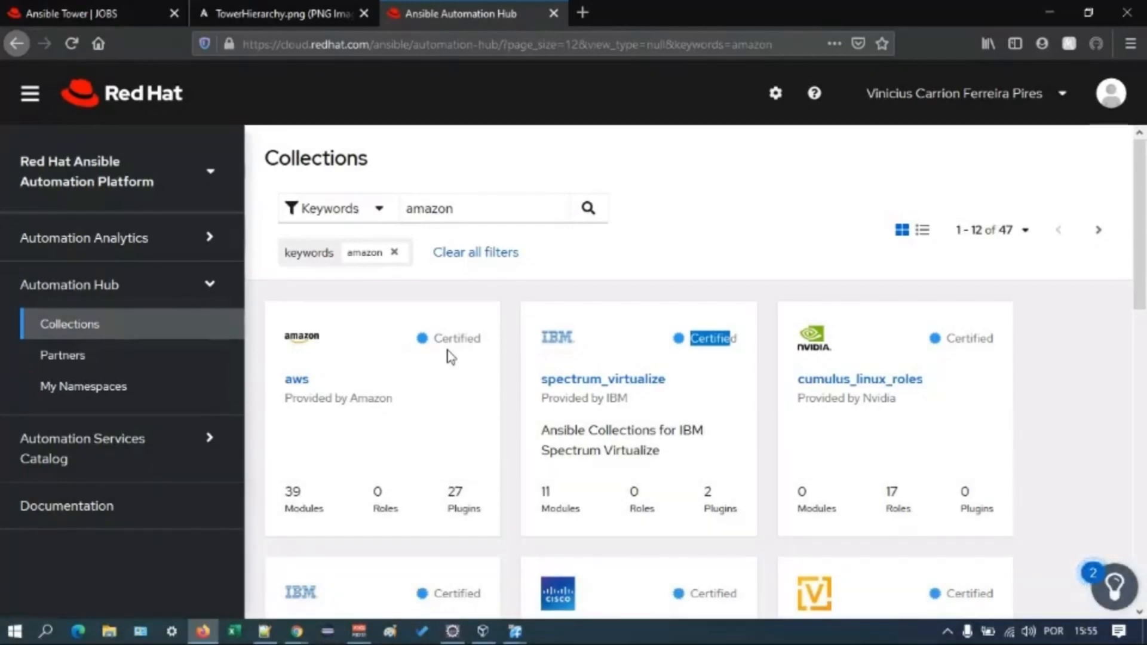
click(590, 205)
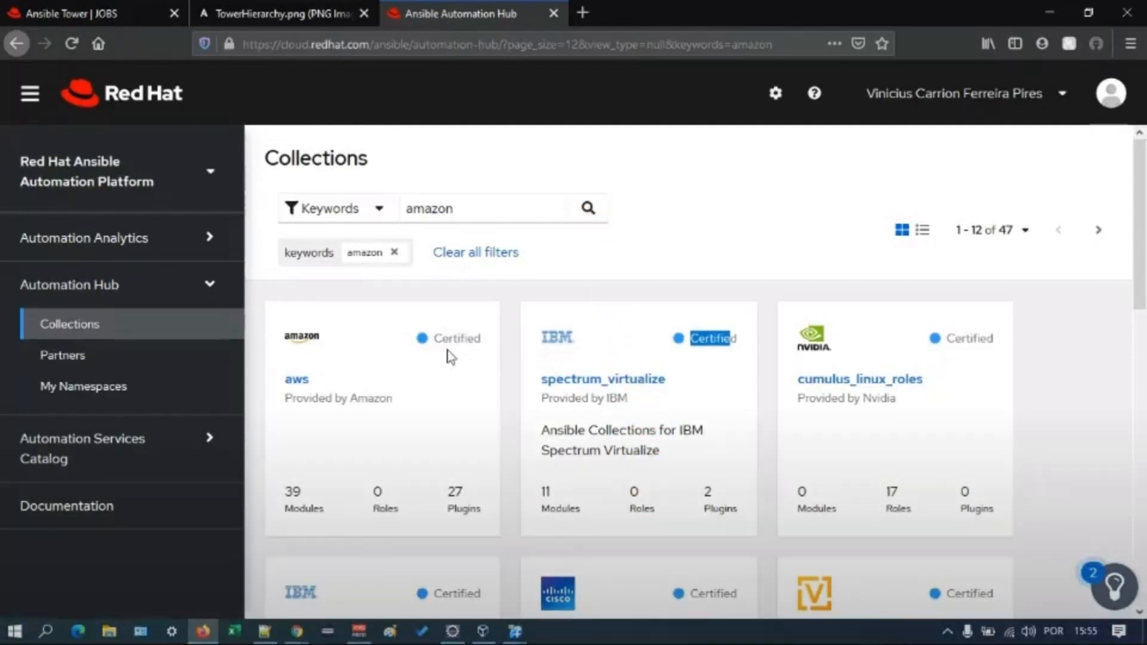
click(297, 381)
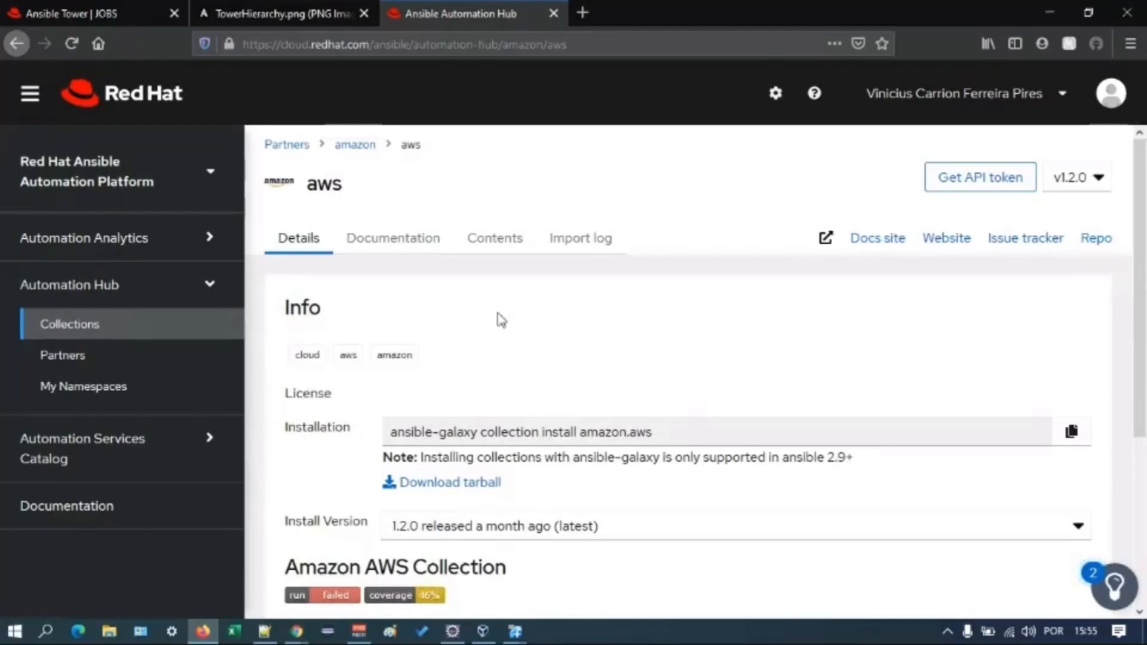
- Read through the lookup plugins and modules in the aws collection's documentation, and return to the full collections list
click(436, 248)
scroll(720, 418, down, 7)
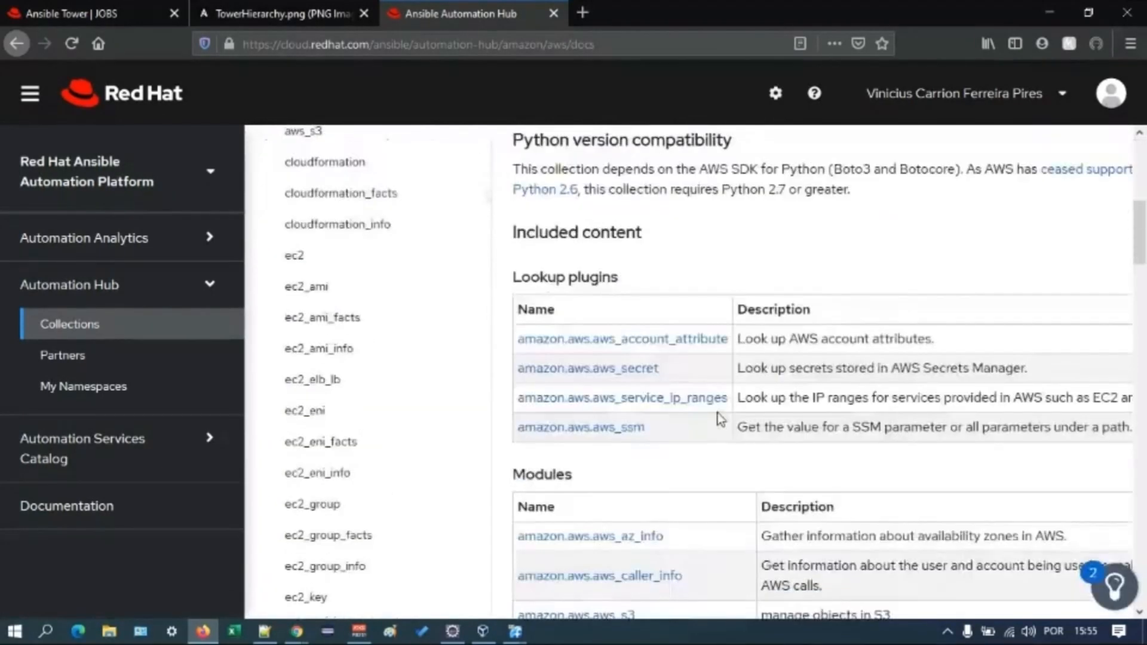
scroll(714, 418, down, 4)
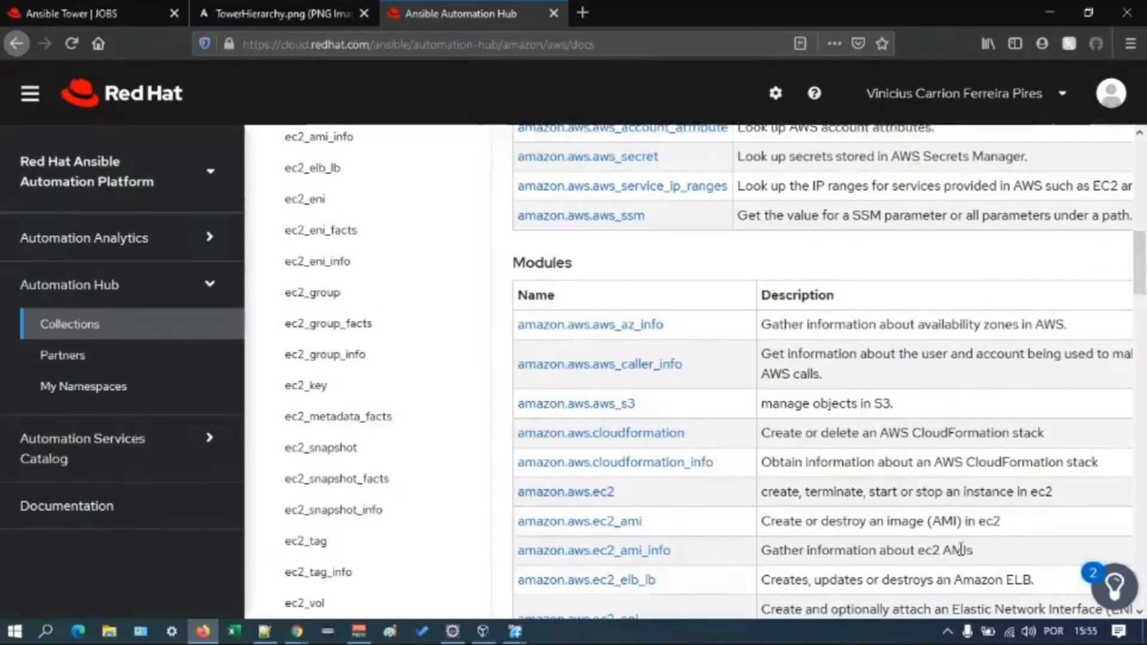
scroll(962, 547, down, 1)
scroll(961, 549, down, 5)
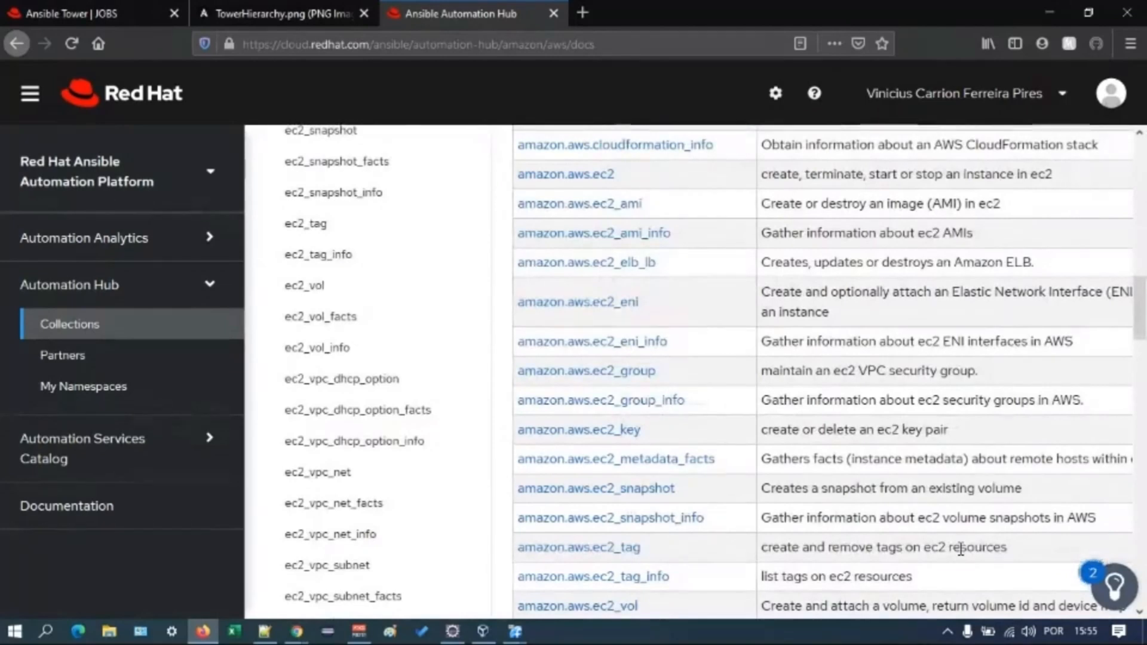
scroll(961, 548, down, 4)
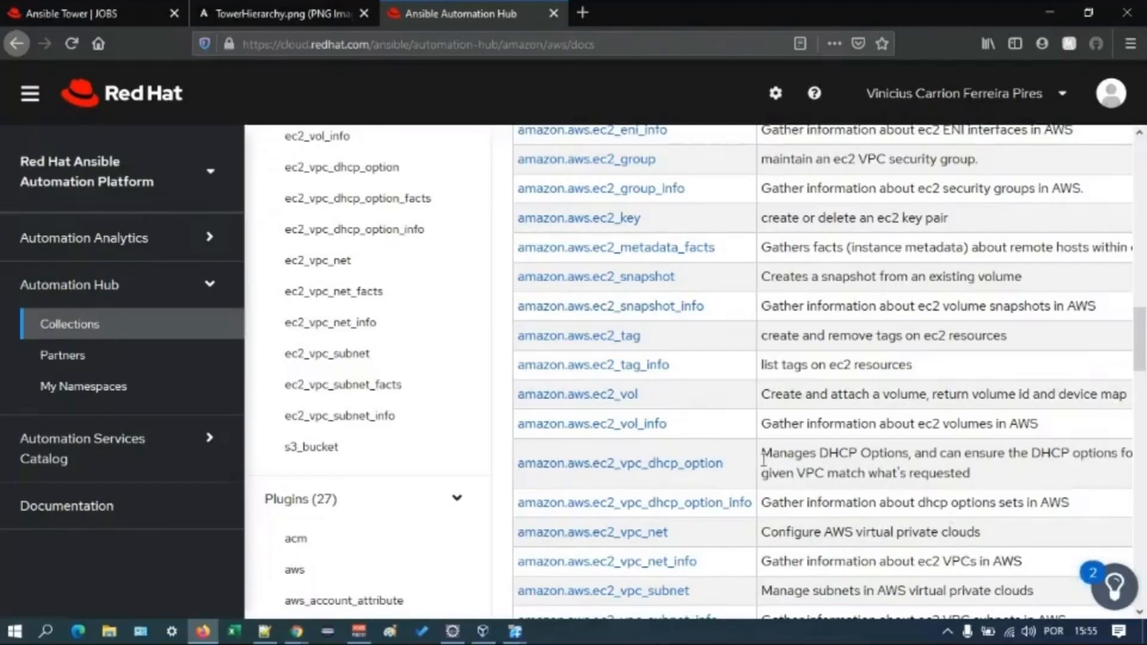
click(171, 336)
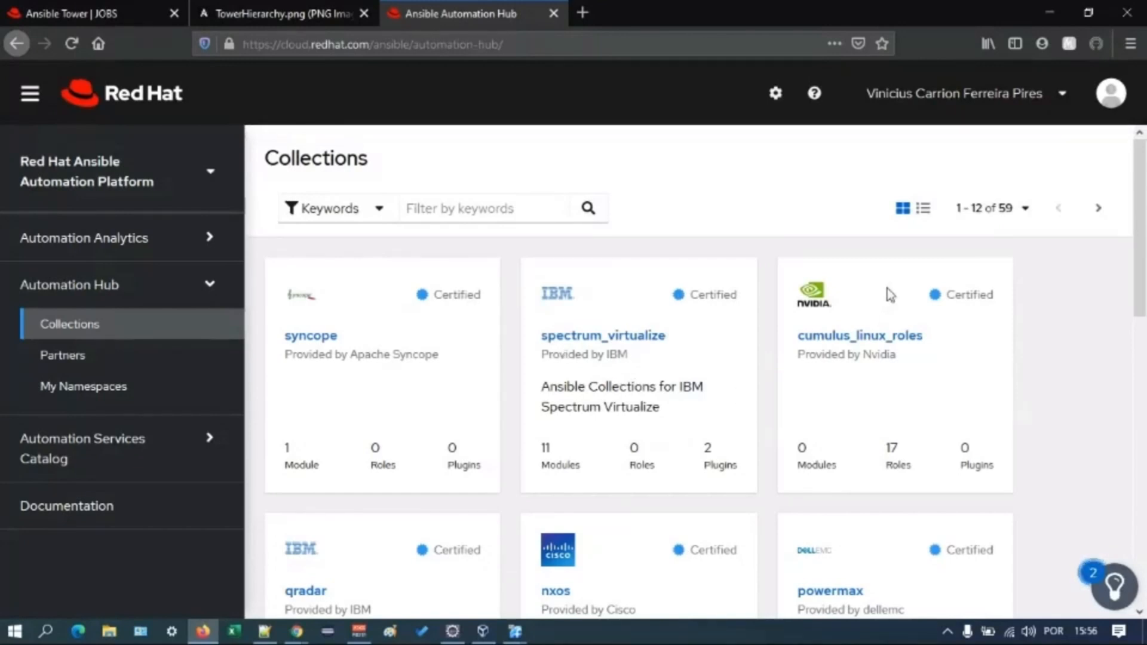
- Look through the first page of Automation Hub collections, and open the Automation Services Catalog section
scroll(890, 295, down, 5)
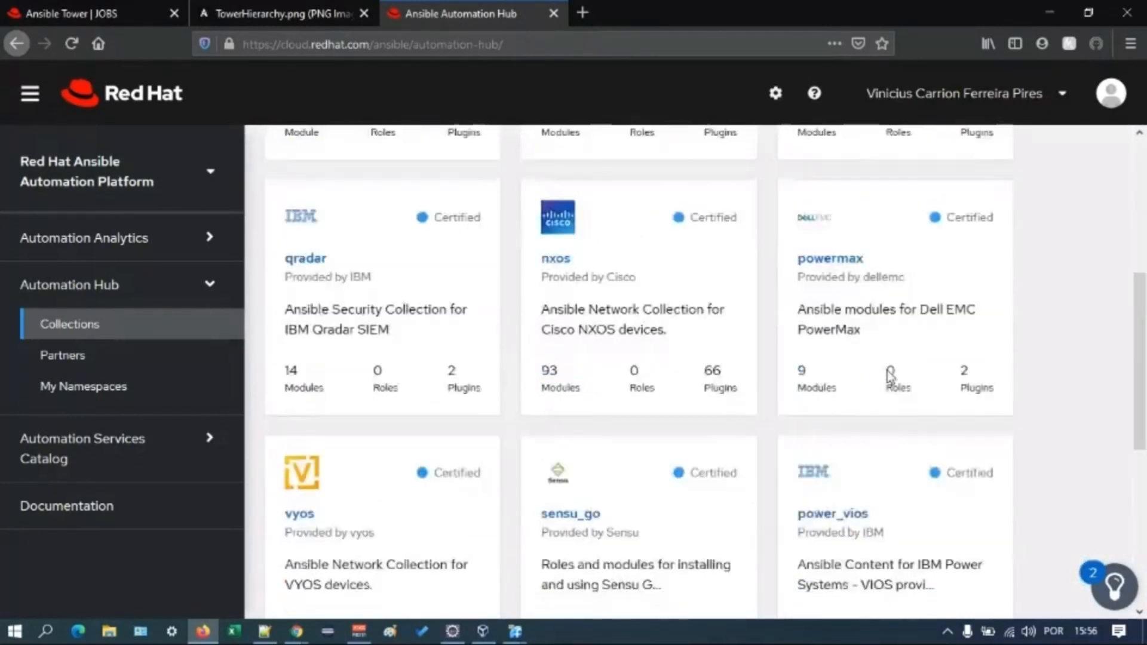
scroll(890, 376, down, 3)
scroll(890, 378, down, 2)
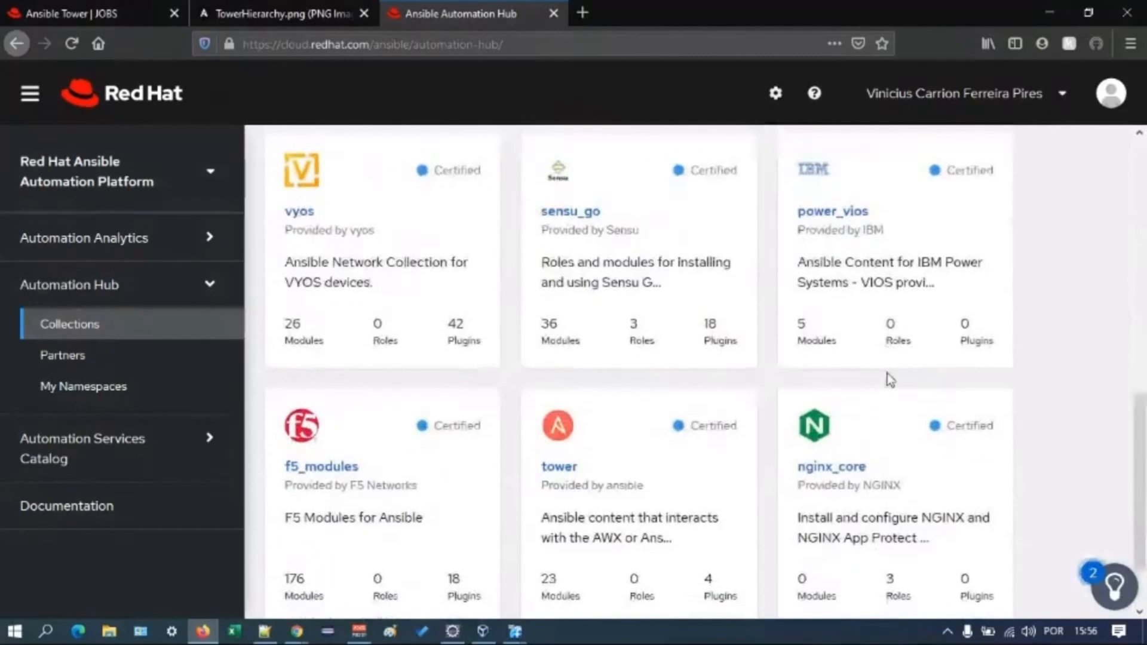
scroll(882, 387, down, 2)
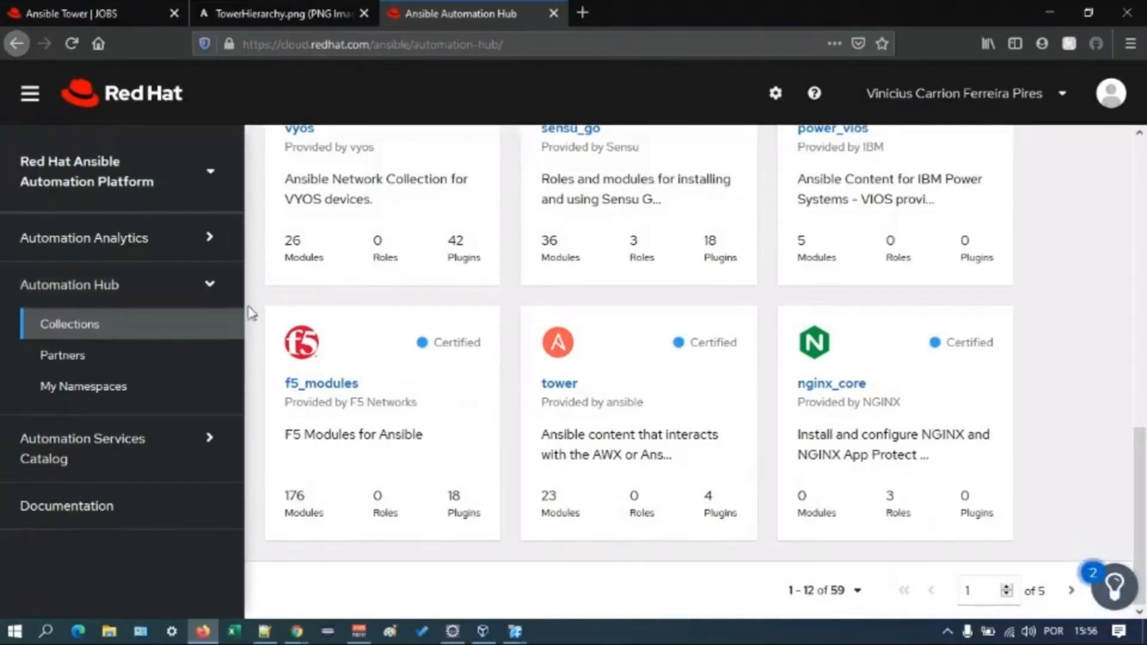
click(208, 285)
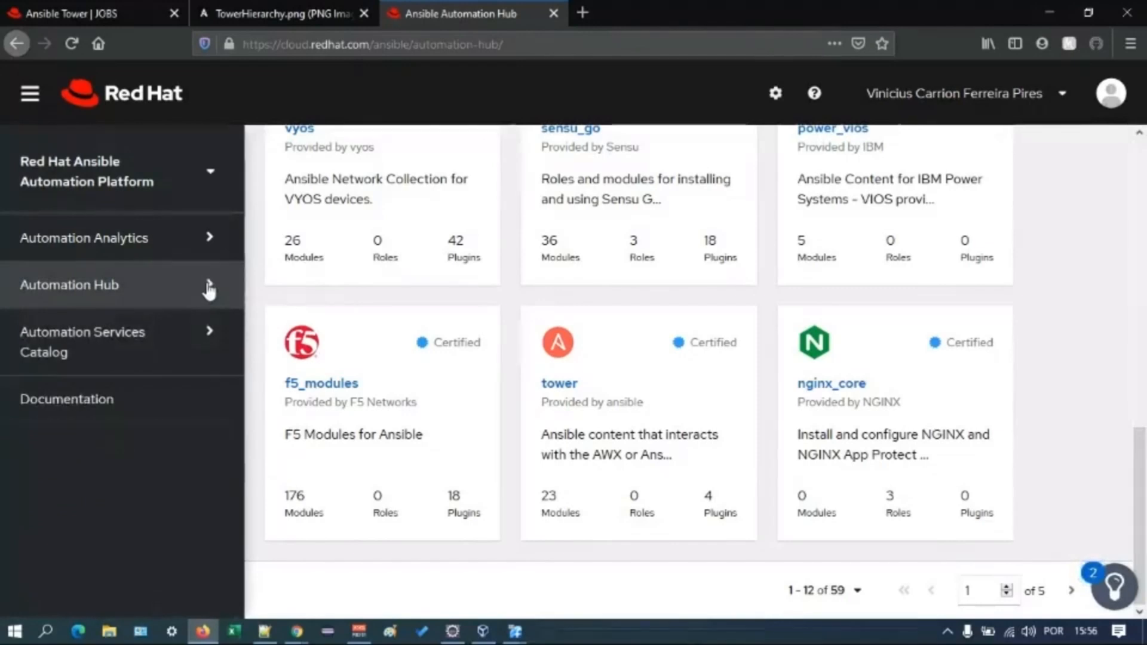
click(179, 342)
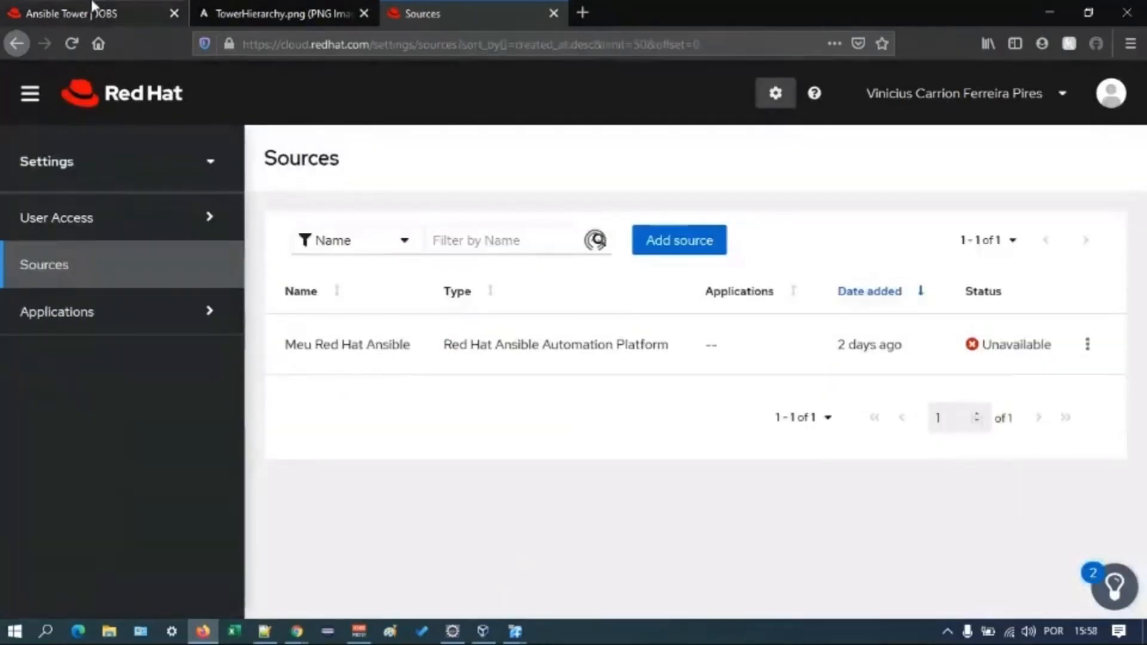
- Switch to the jobs list in Ansible Tower, and return to the Sources page of the Red Hat console
click(120, 14)
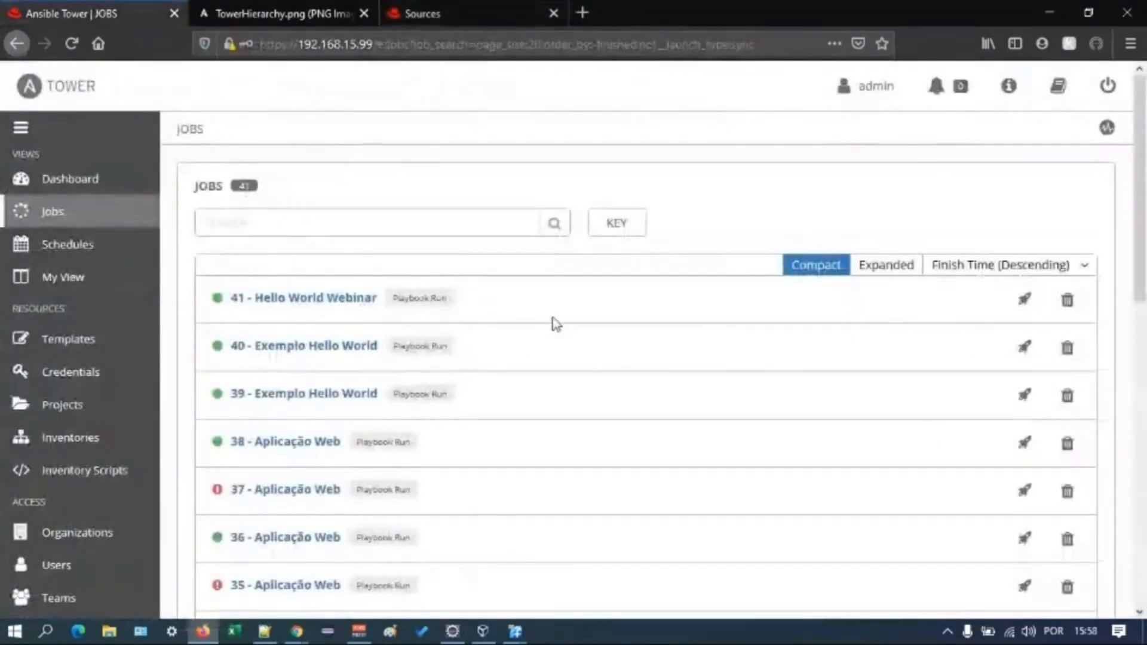
click(536, 8)
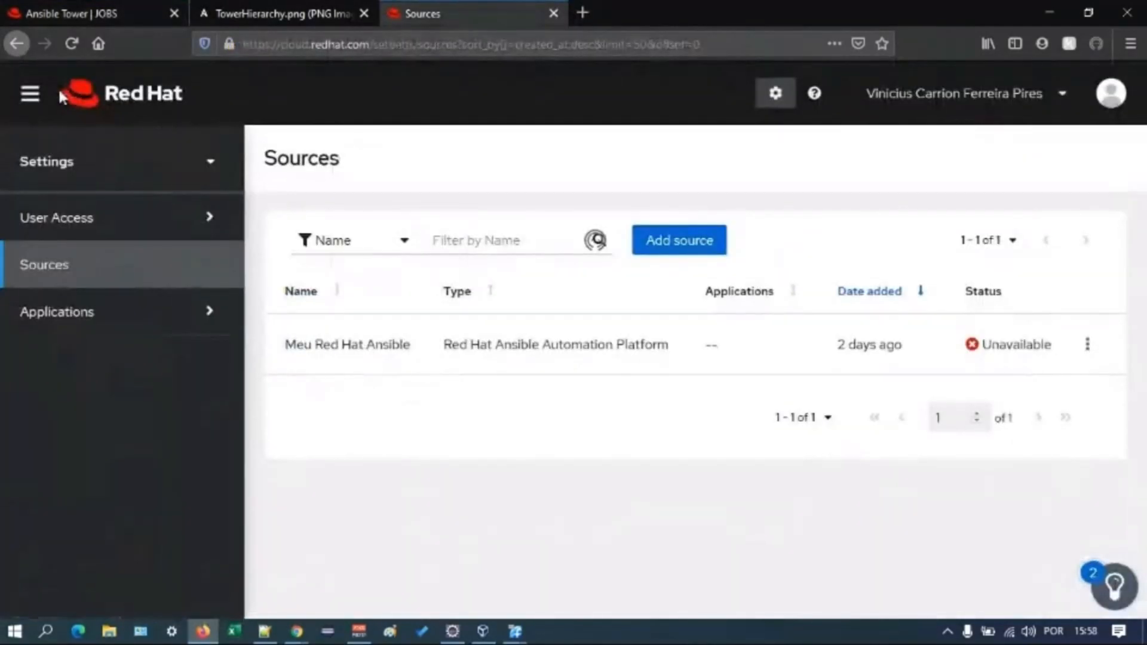